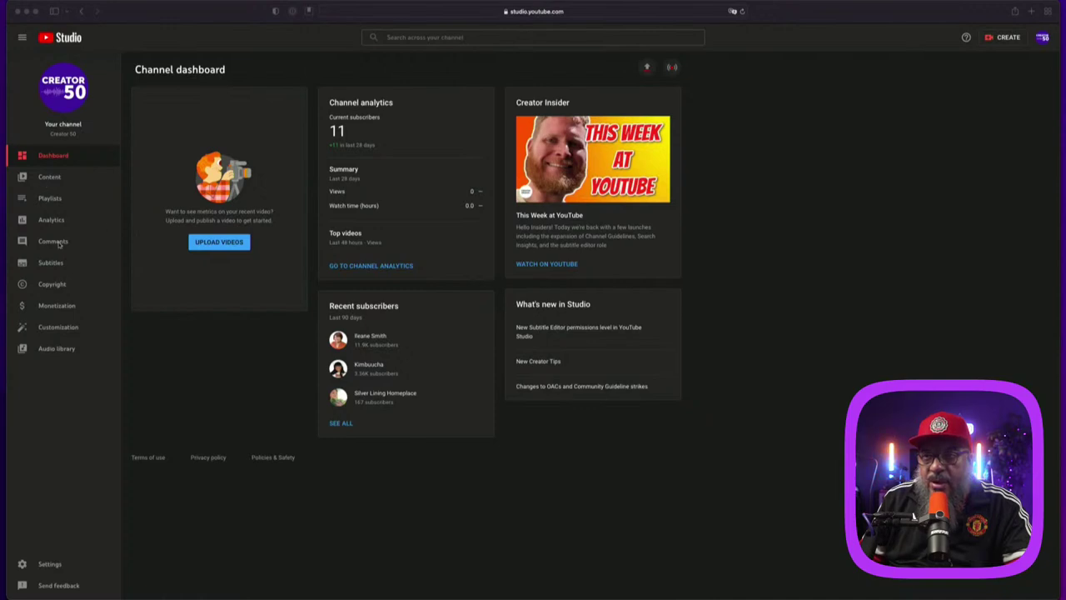
Step: Try adding a Single playlist homepage section, find no playlists available, and go to Playlists
click(59, 329)
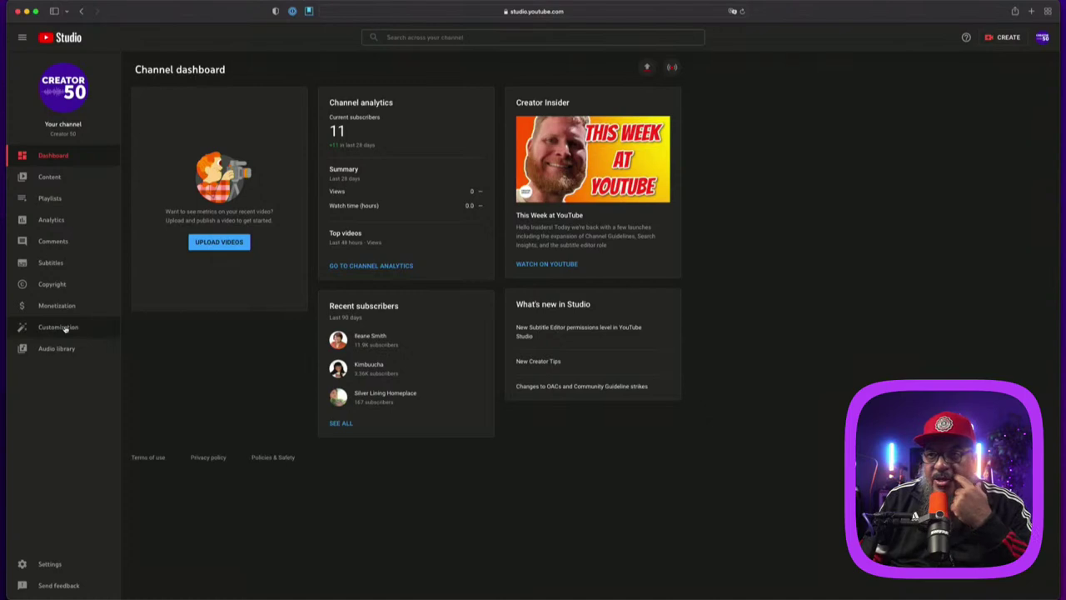
click(59, 329)
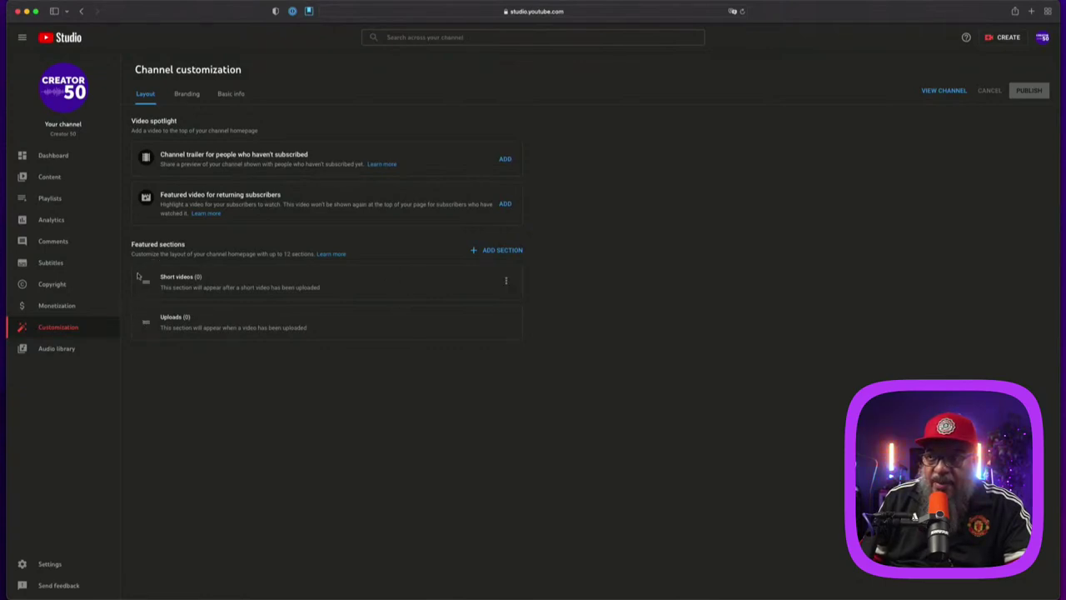
click(486, 251)
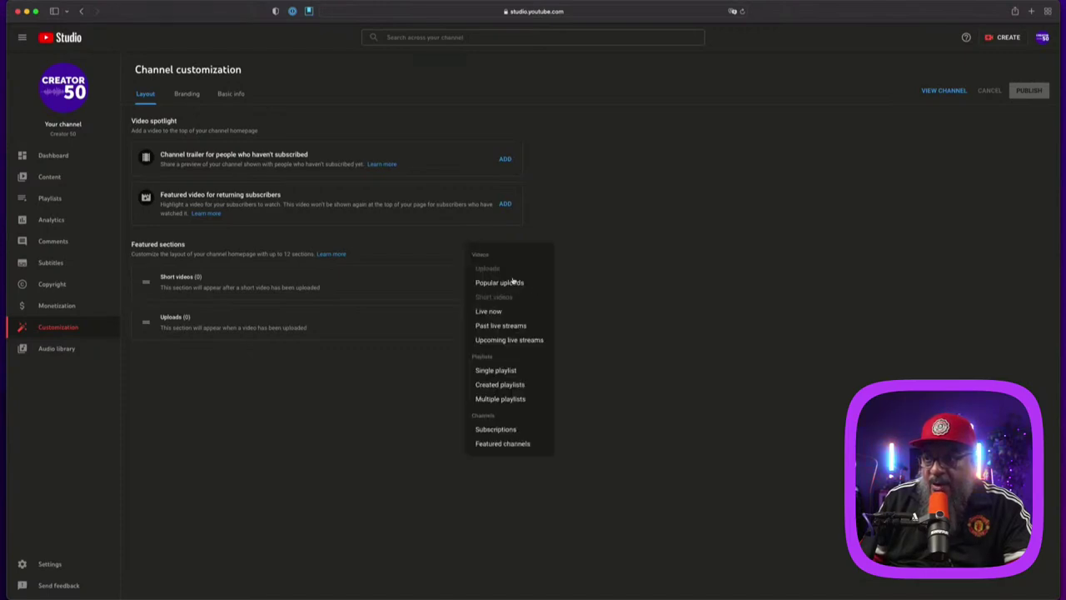
click(503, 369)
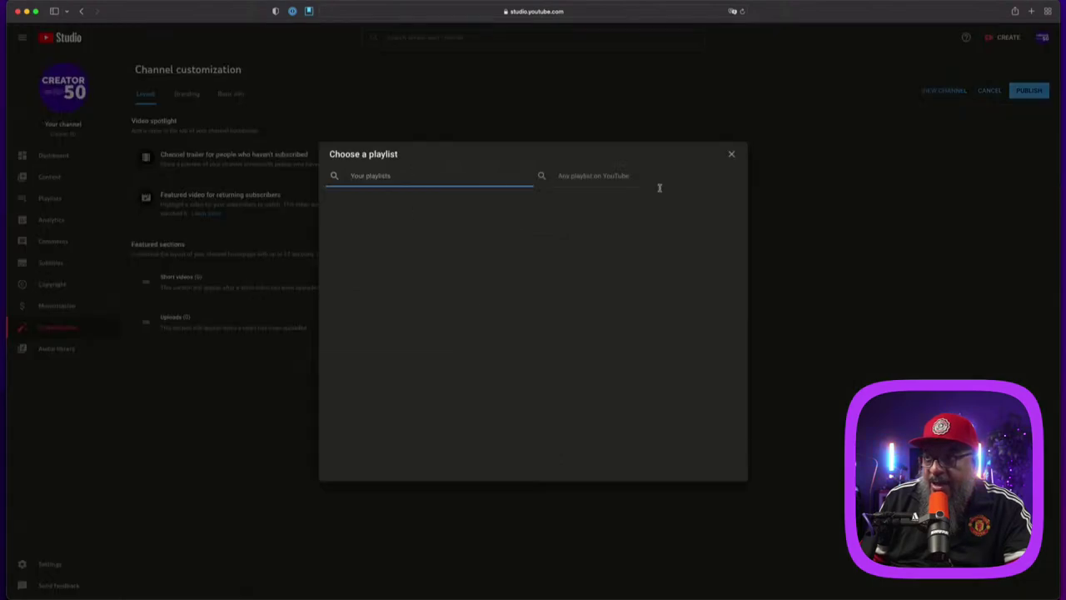
click(732, 154)
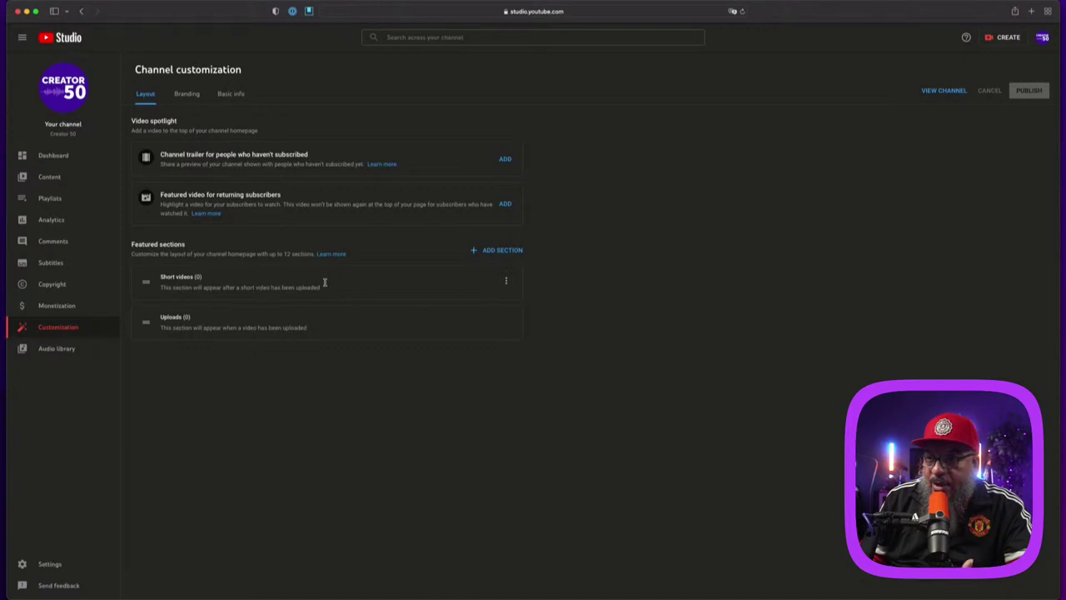
click(39, 199)
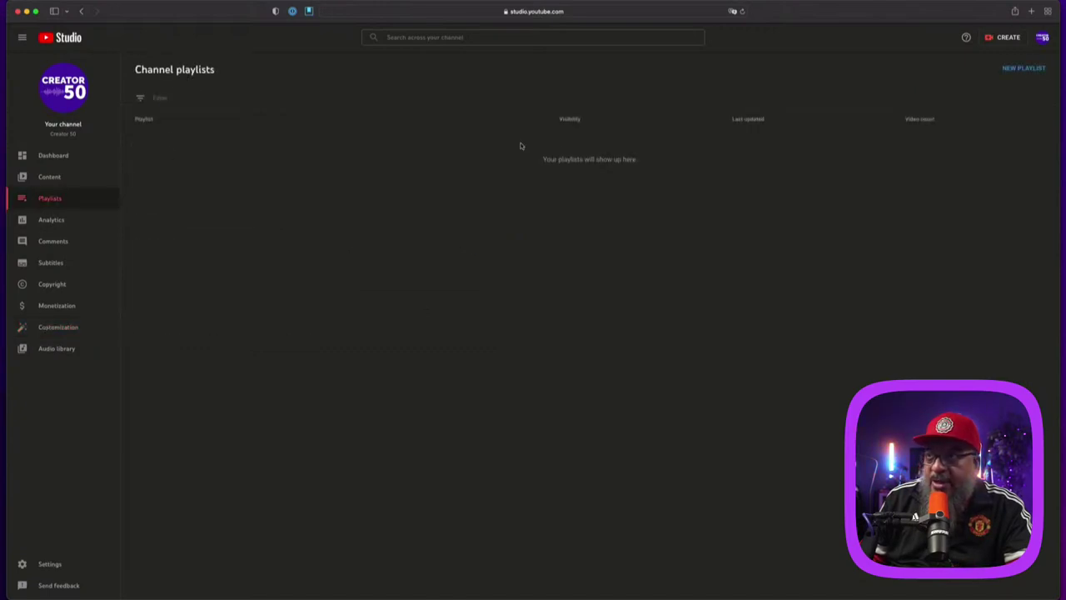
Step: Create a public playlist titled 'New Episodes' and return to the channel customization layout
click(1035, 72)
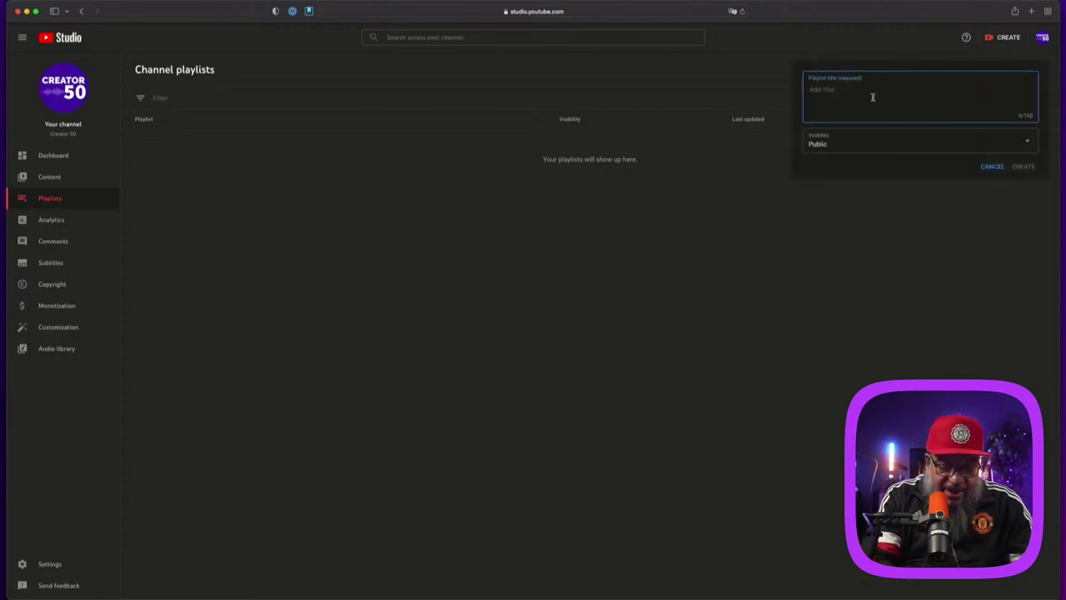
text(New E)
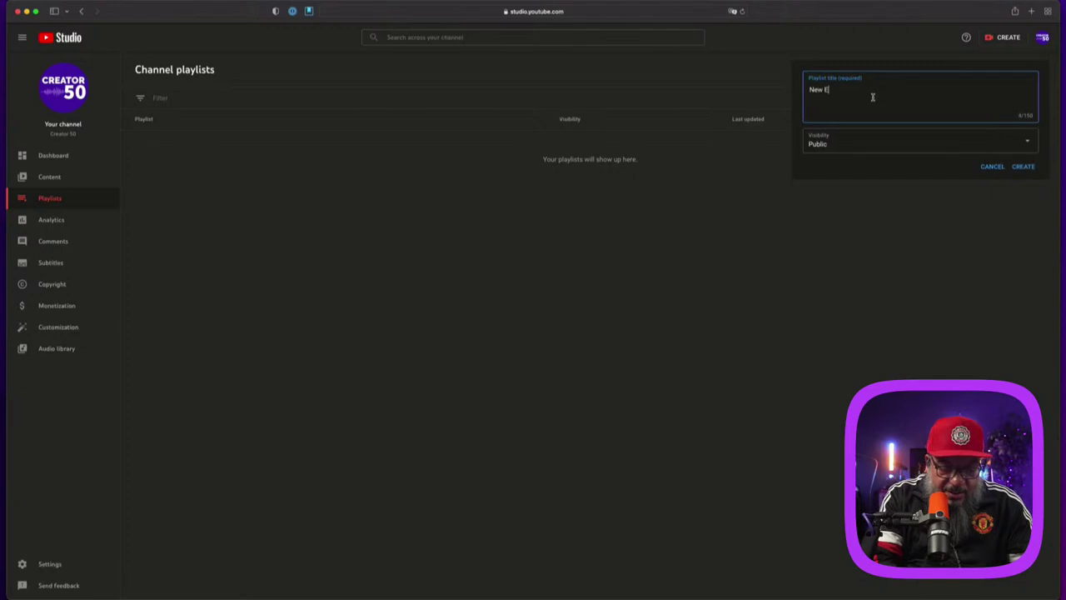
text(po)
key(BackSpace)
key(BackSpace)
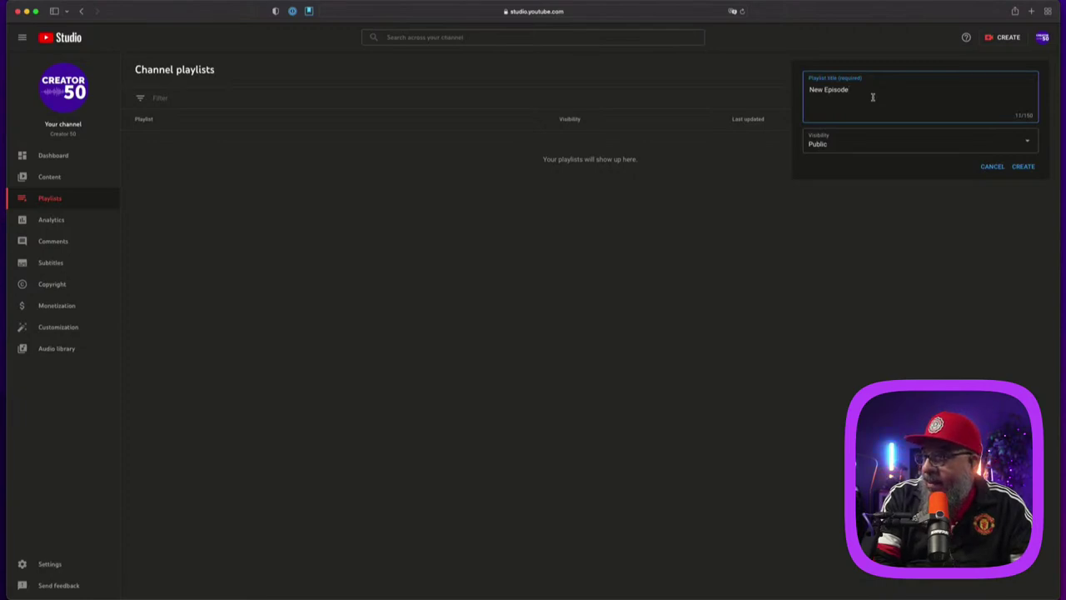
click(1022, 166)
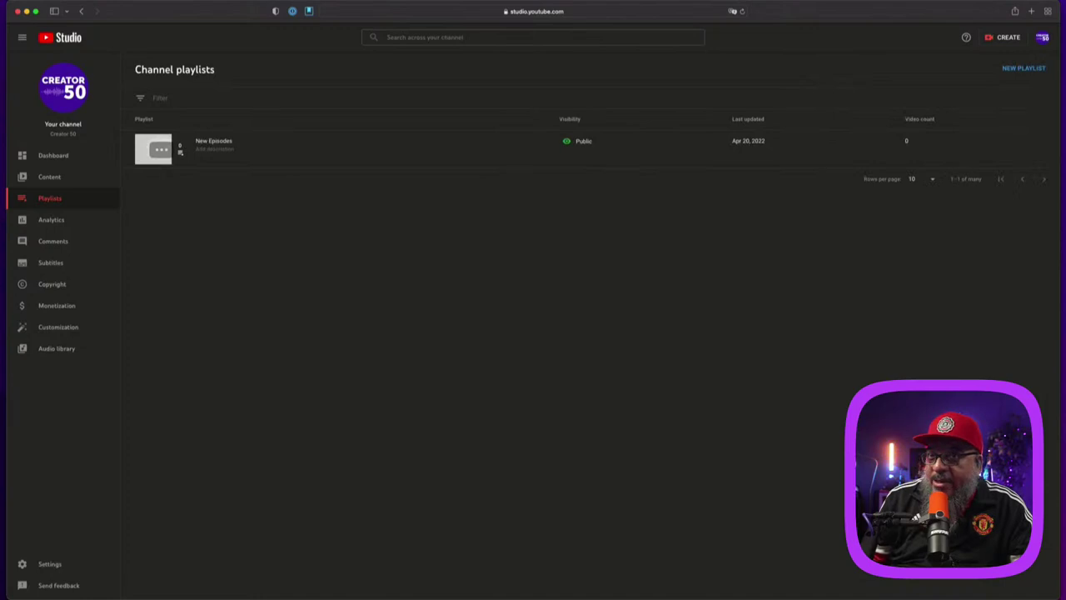
click(69, 330)
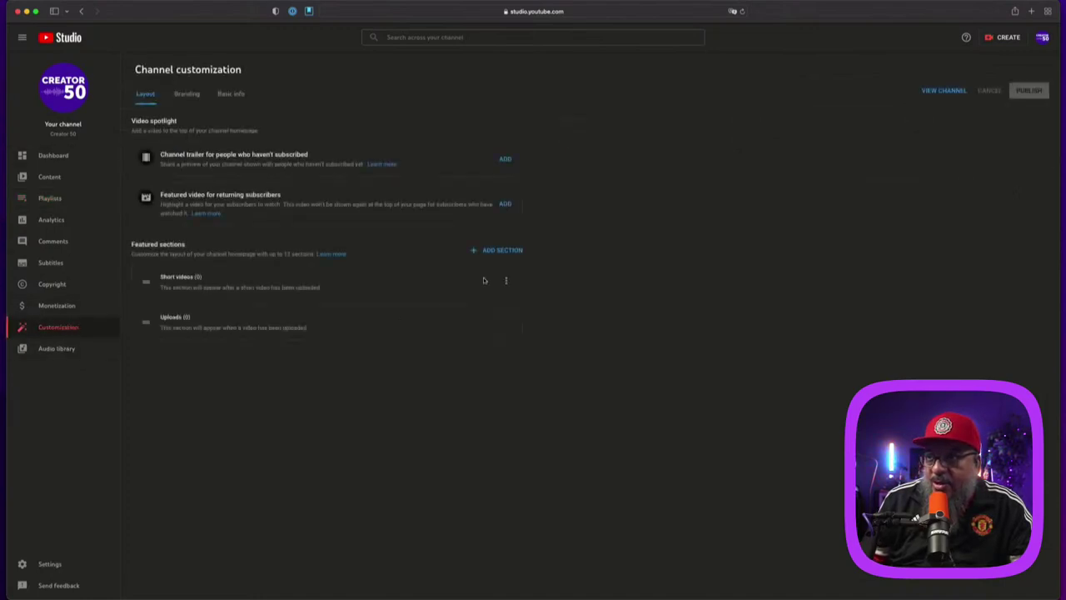
Step: Add a Single playlist section featuring the New Episodes playlist
click(512, 250)
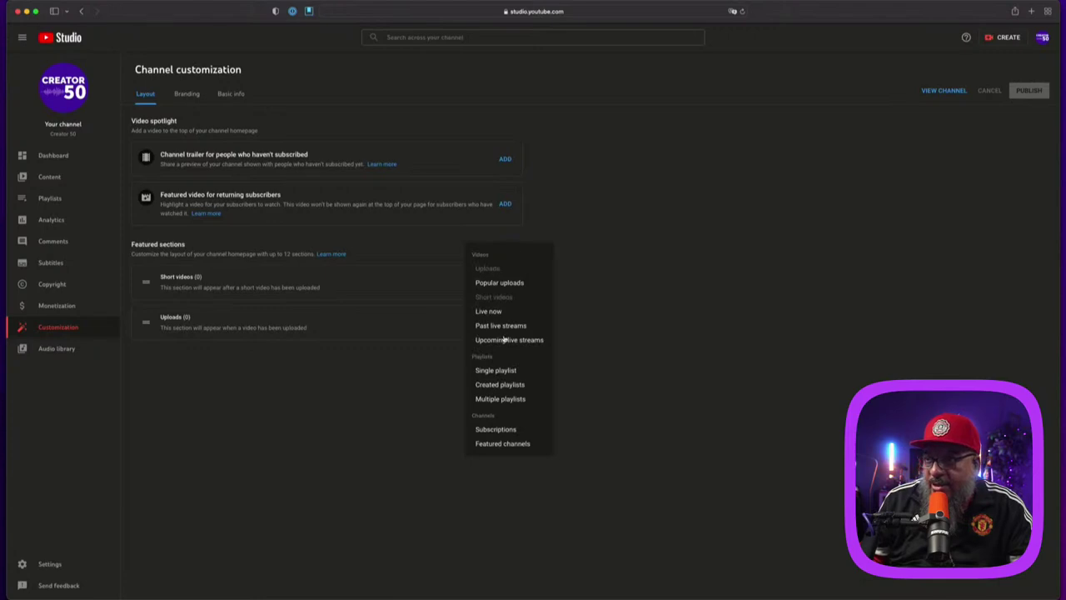
click(509, 374)
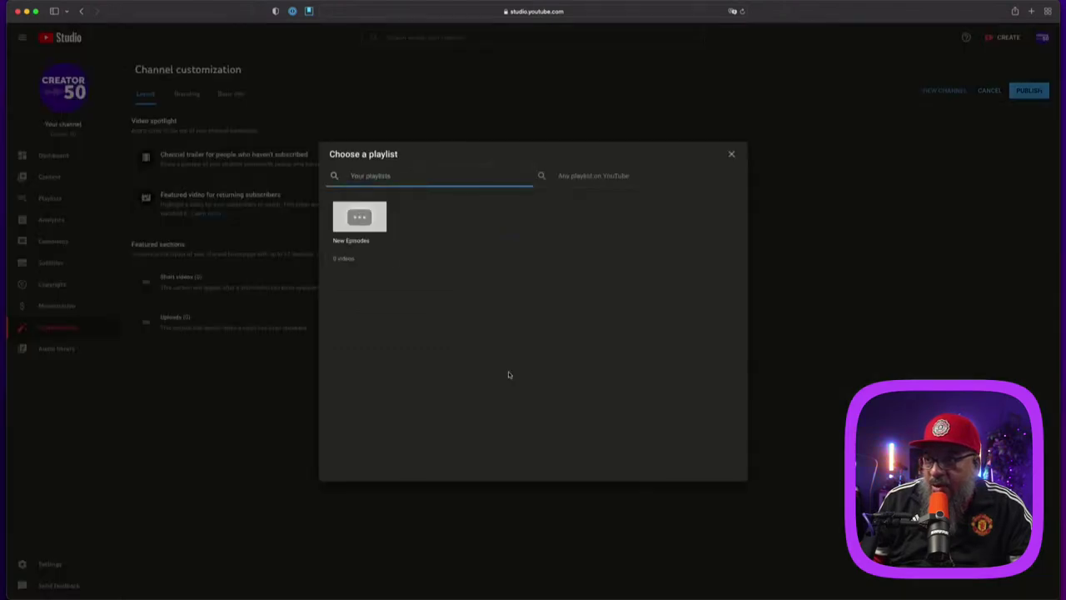
click(354, 219)
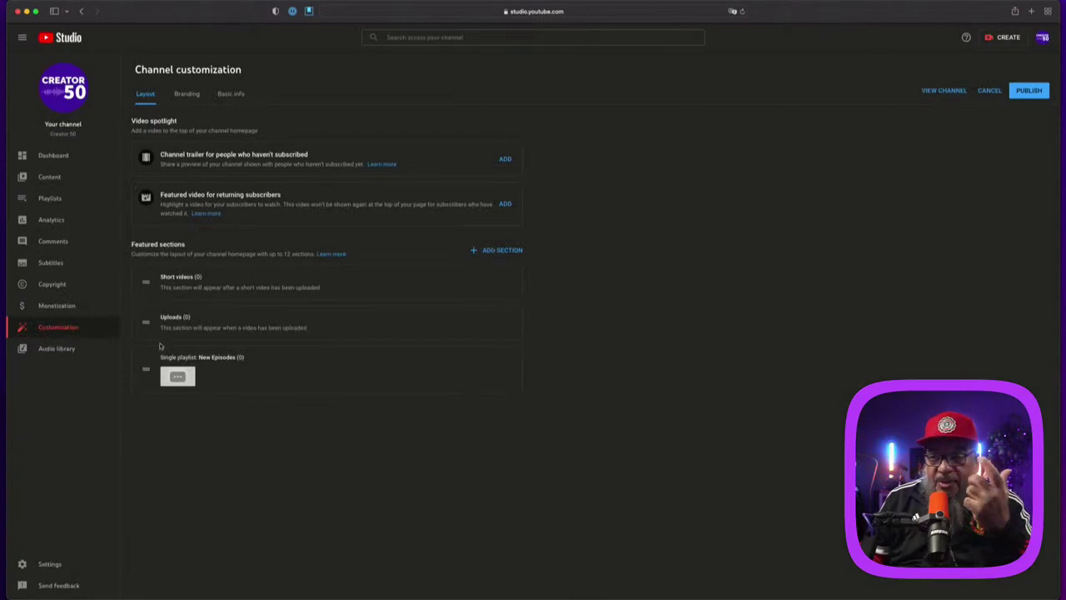
Step: Reorder the homepage sections: New Episodes first, then Uploads above Short videos
click(145, 374)
drag(144, 374, 155, 303)
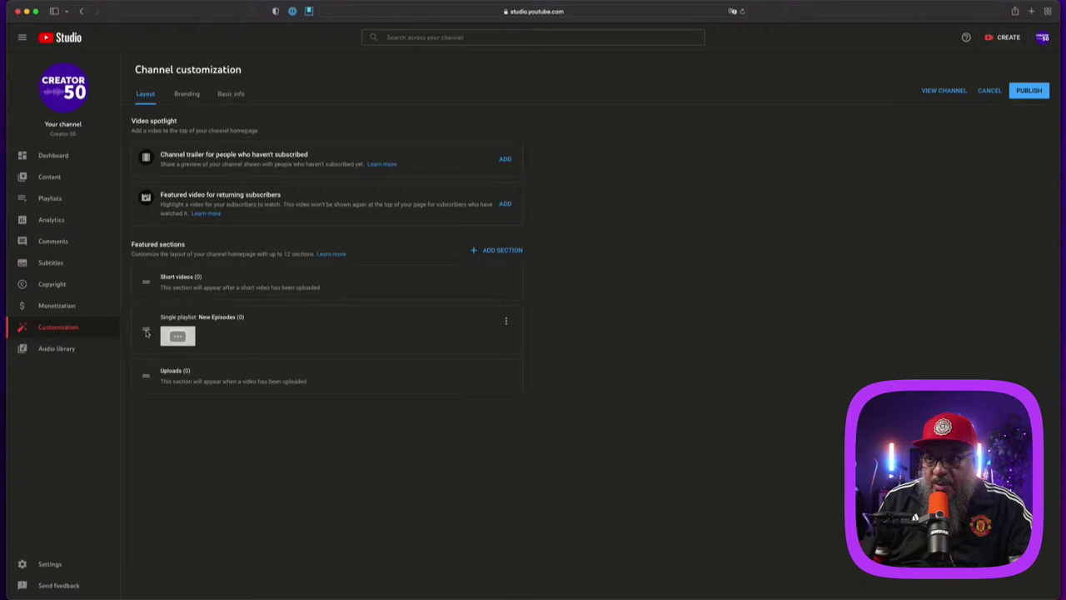
drag(145, 332, 150, 280)
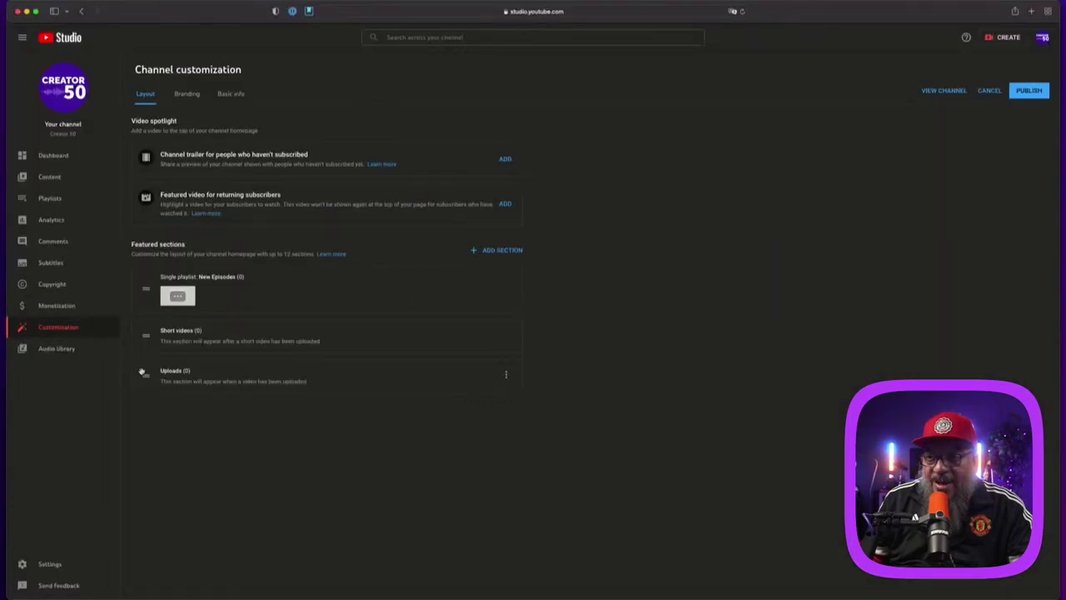
drag(142, 371, 144, 332)
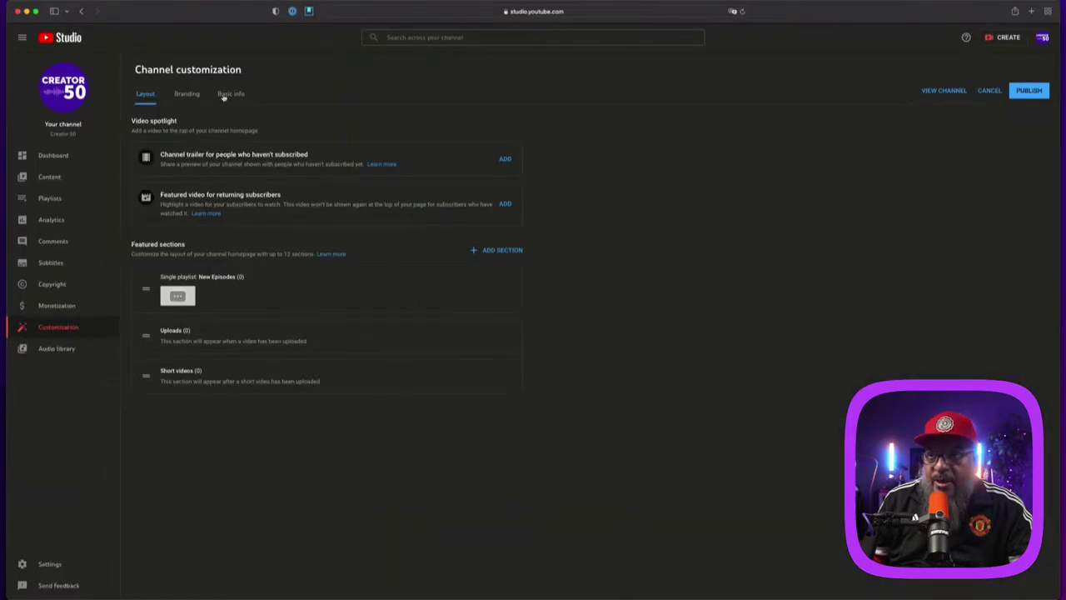
click(57, 563)
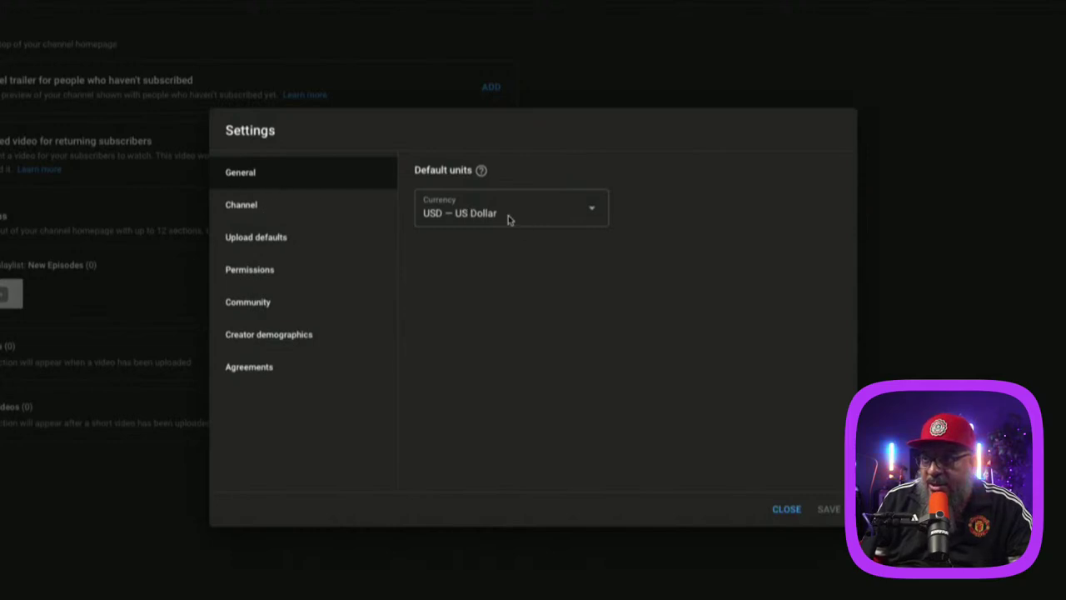
Step: Set the channel's country of residence to United States
click(249, 208)
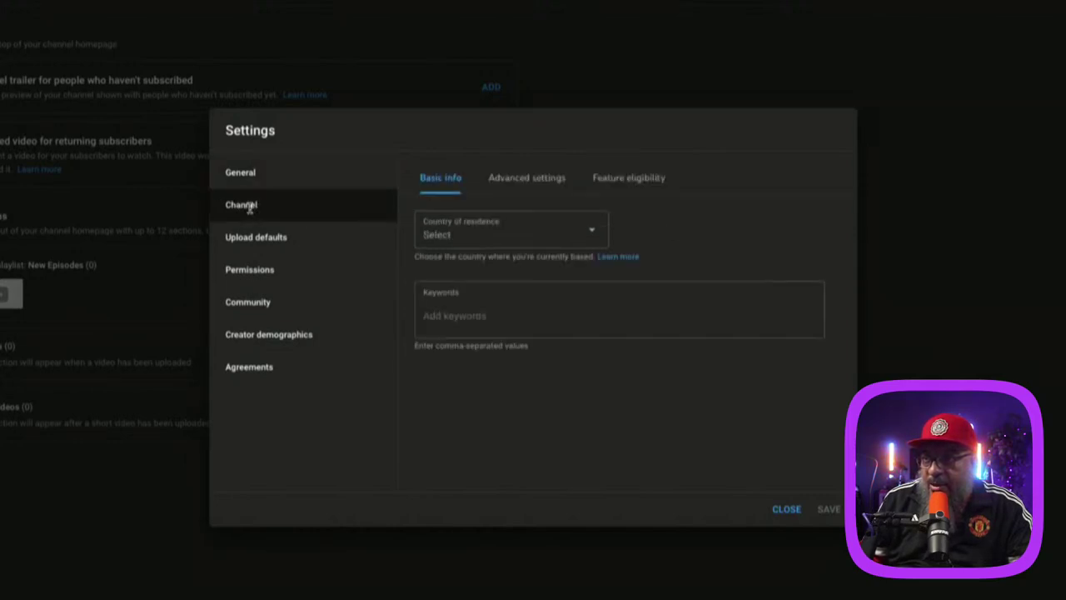
click(496, 235)
scroll(487, 500, down, 10)
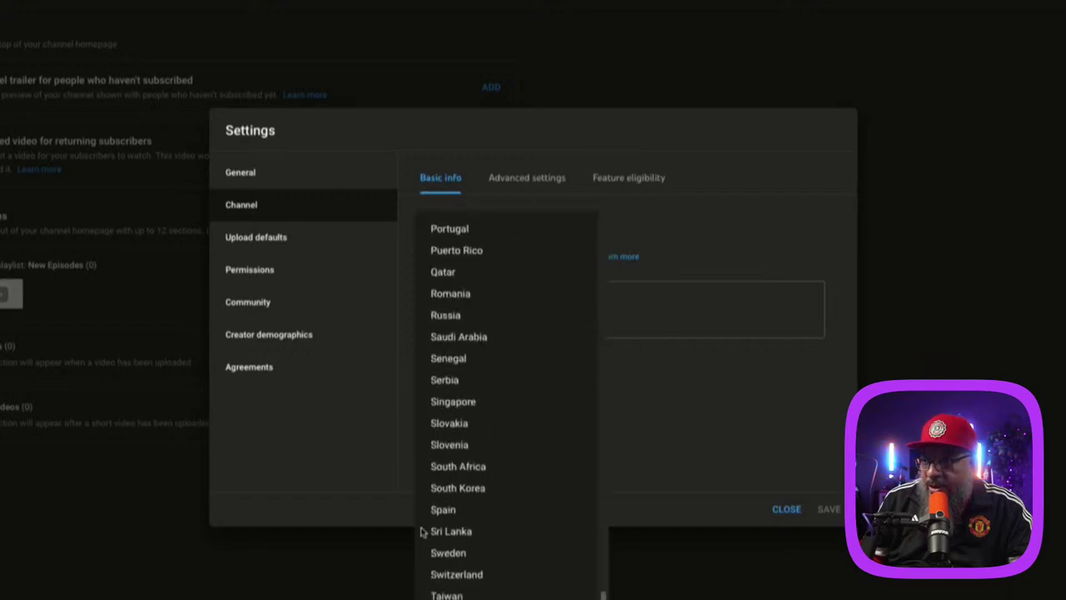
key(Return)
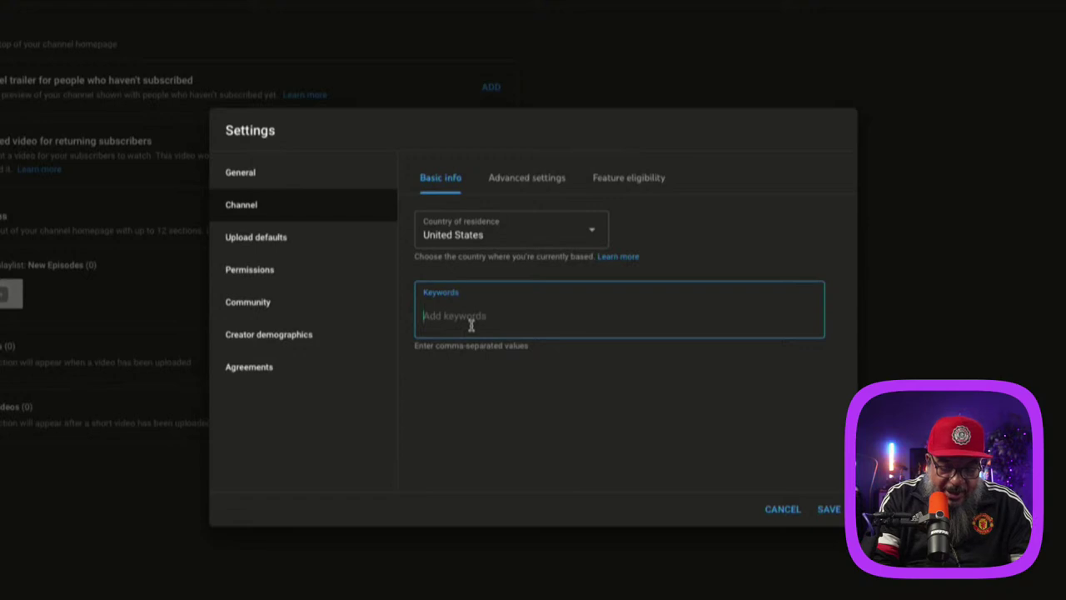
Step: Add the channel keywords podcast, content creator, content creator tips and creator
text(podcast)
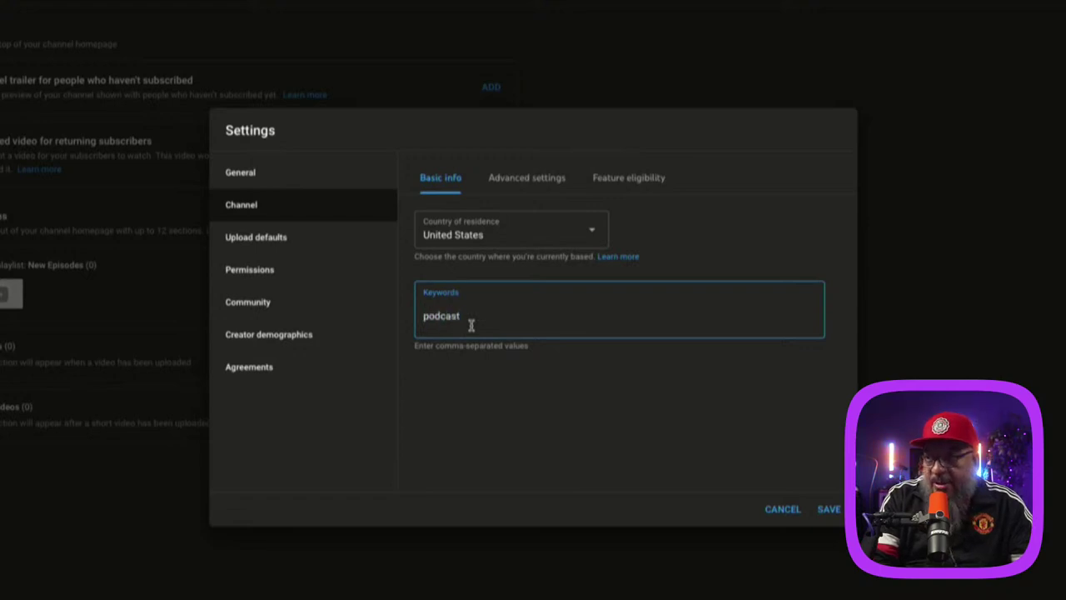
text(,)
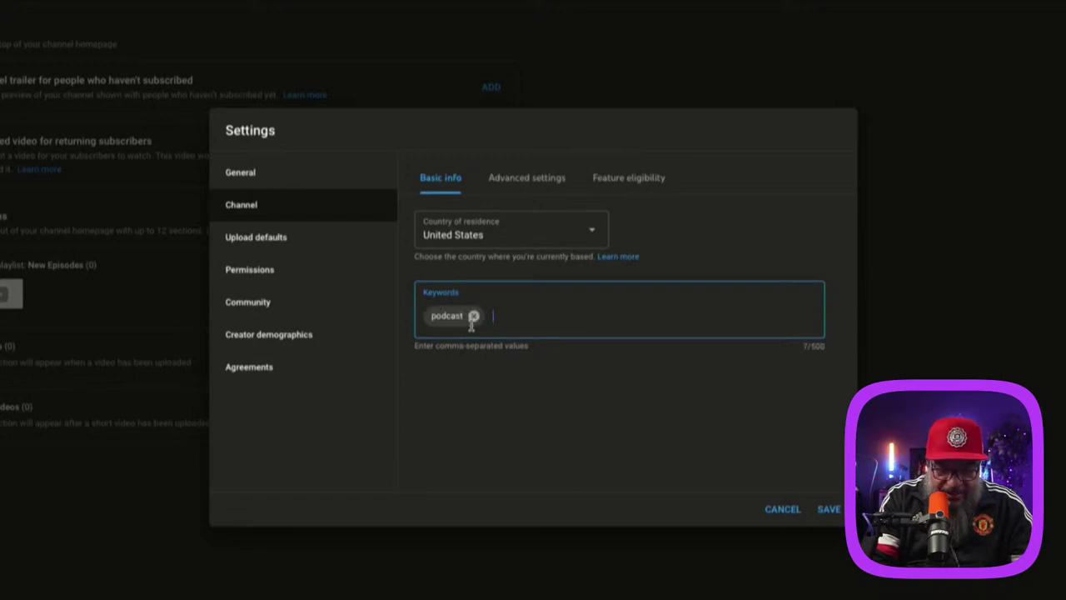
text(cont)
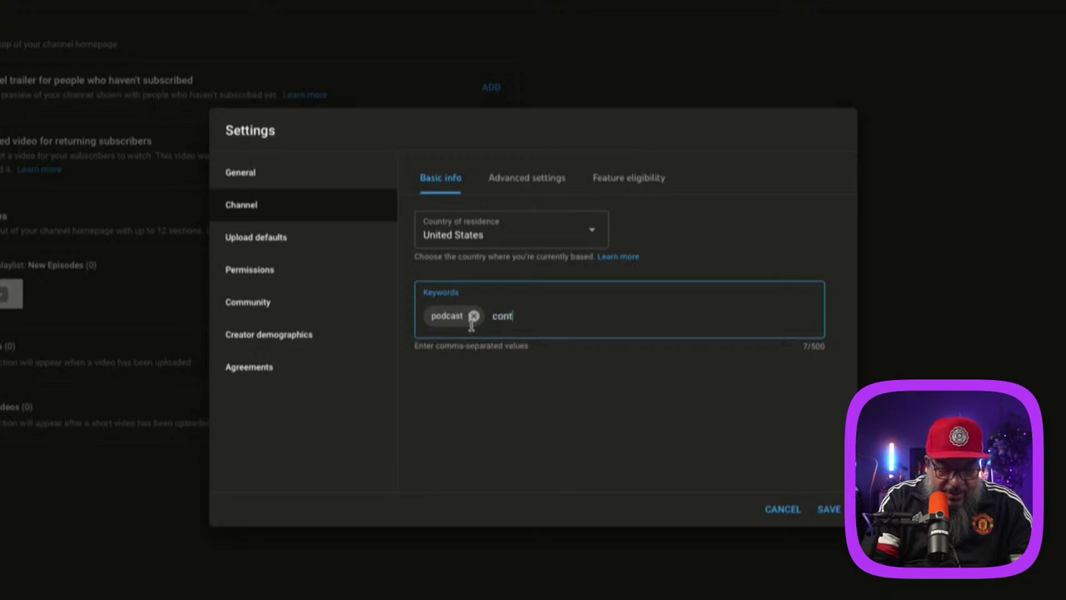
text(ent c)
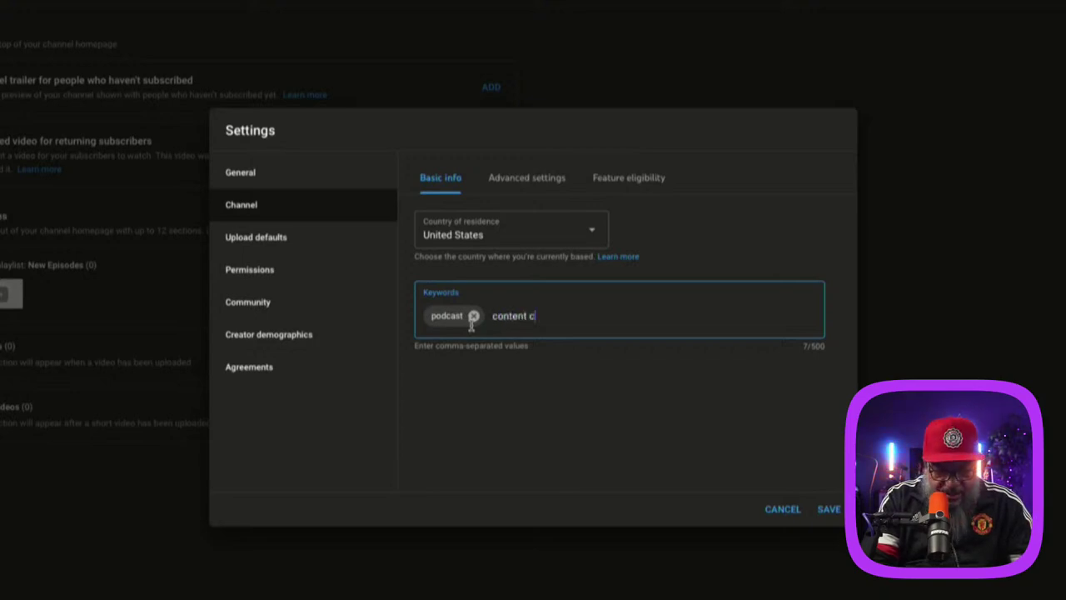
text(reator)
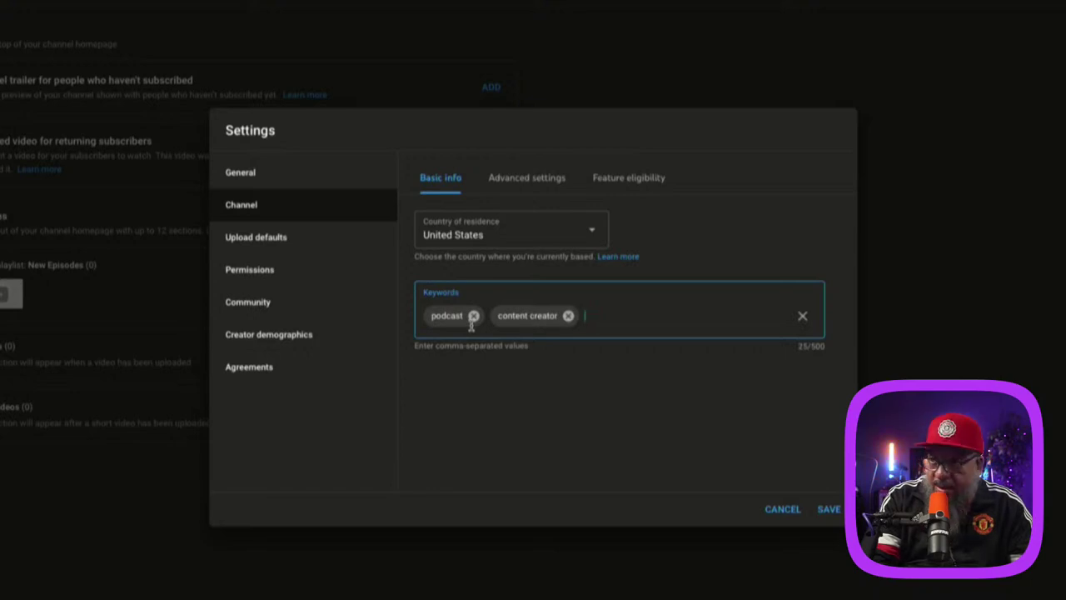
text(,cont)
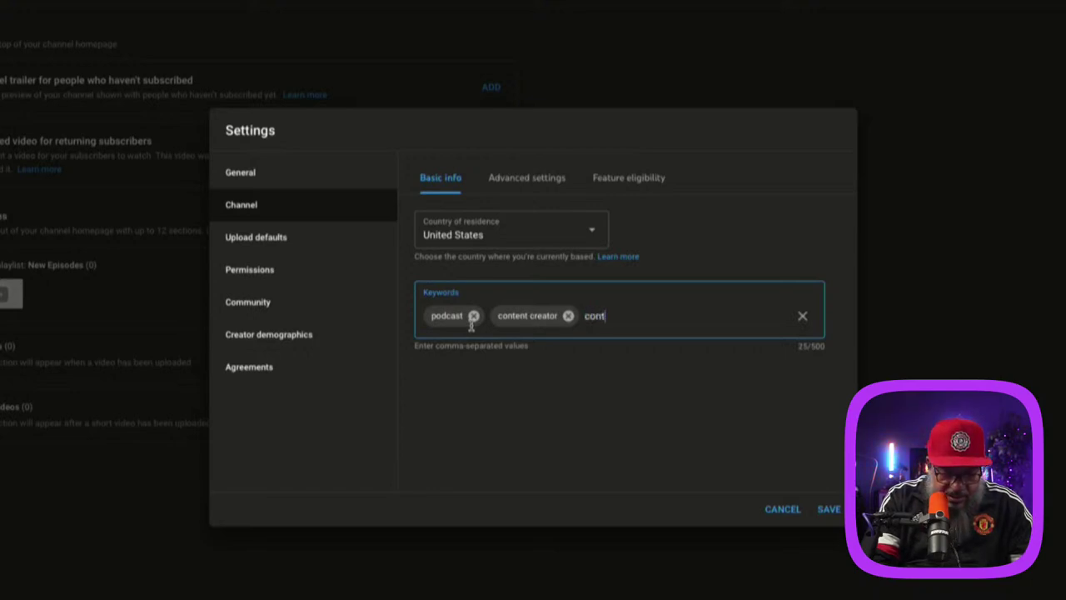
text(ent creat)
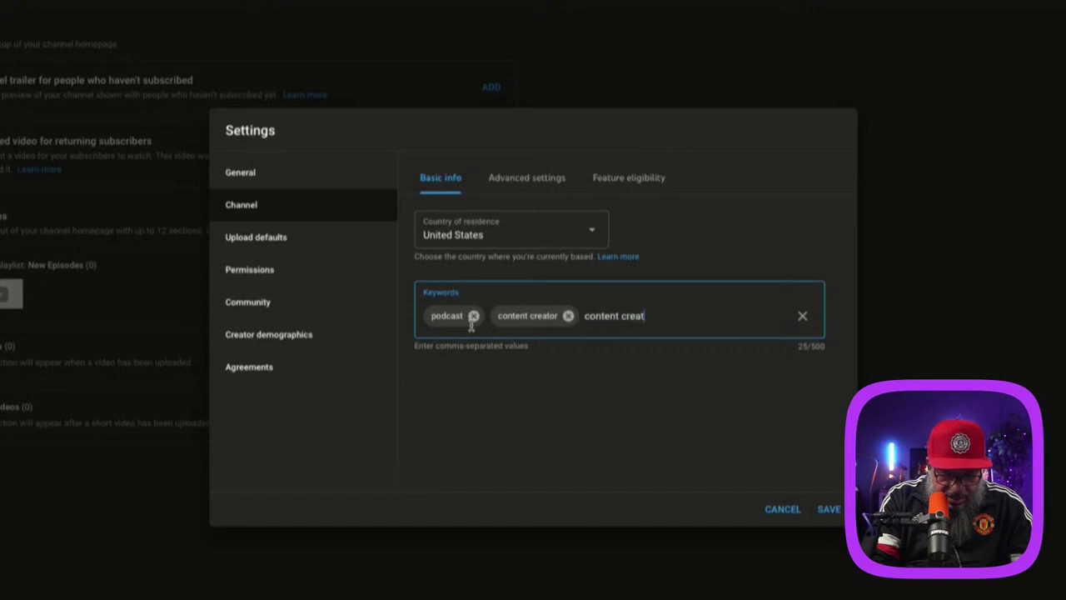
text(or tips)
key(Return)
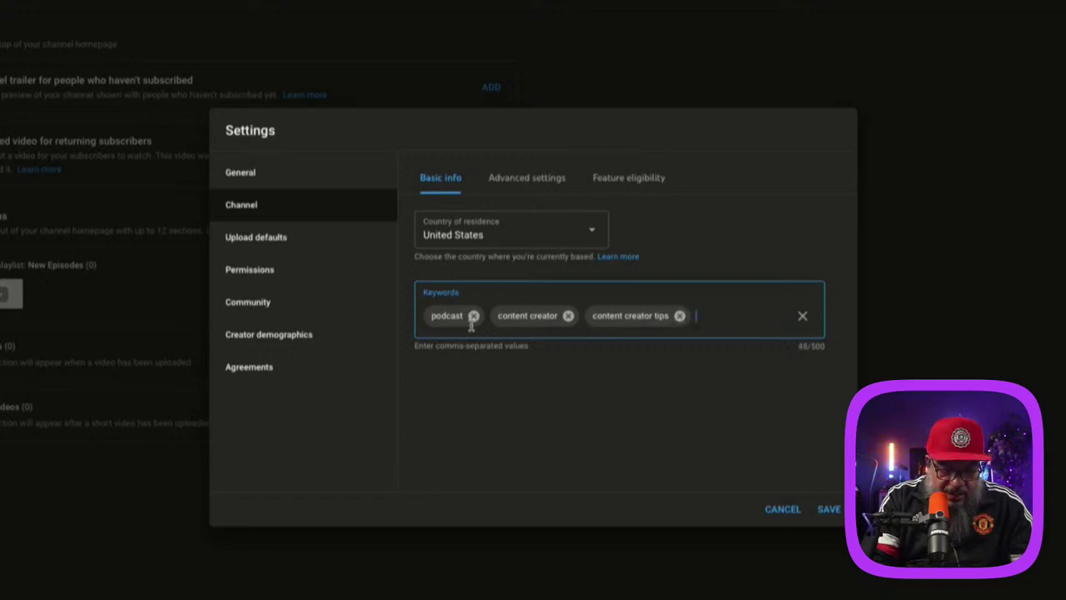
text(c)
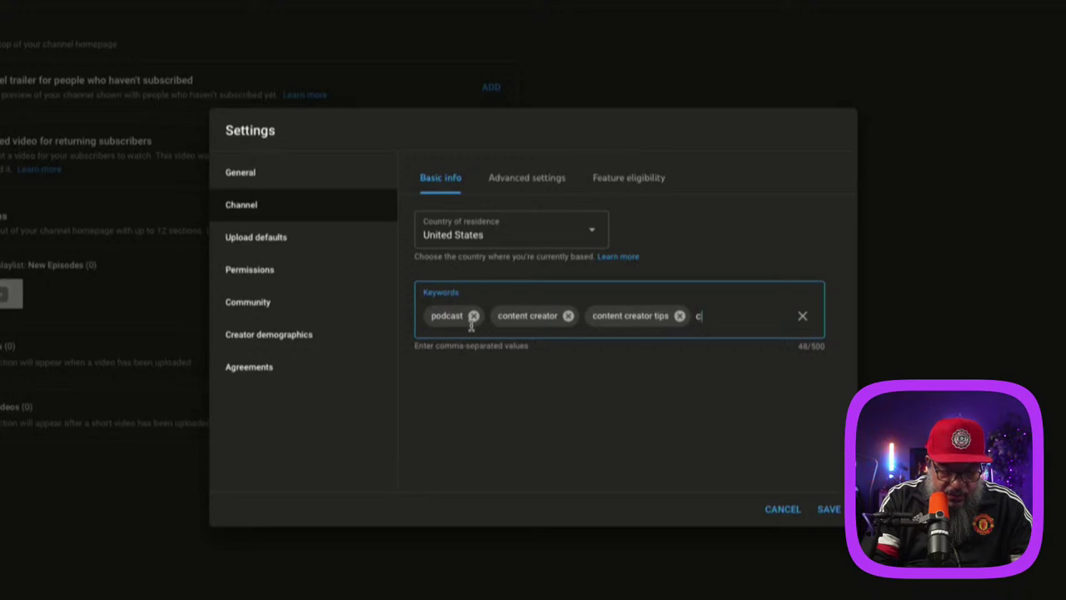
text(reator)
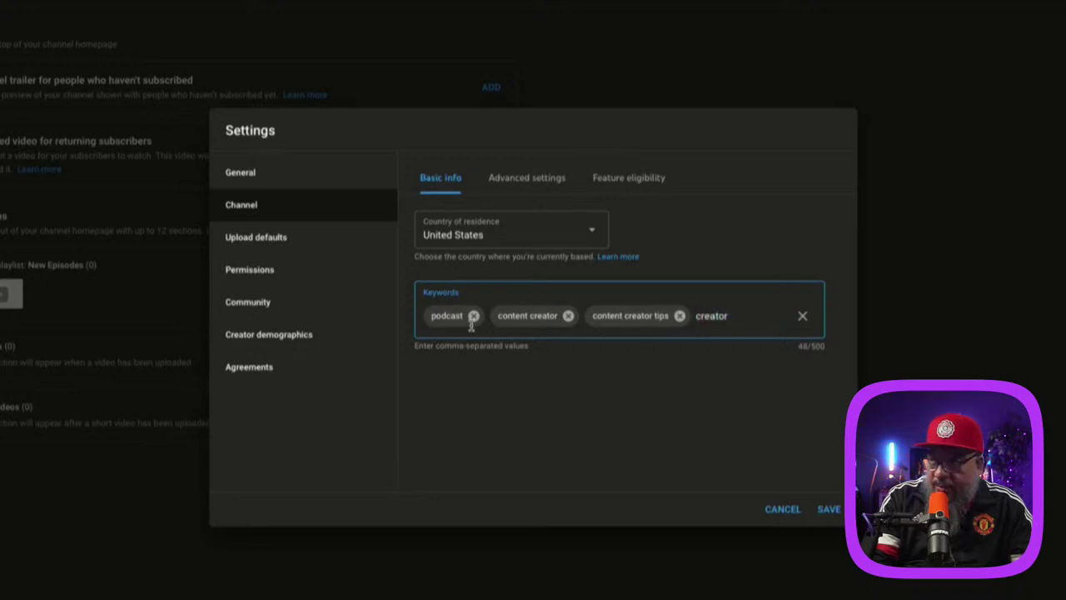
key(Return)
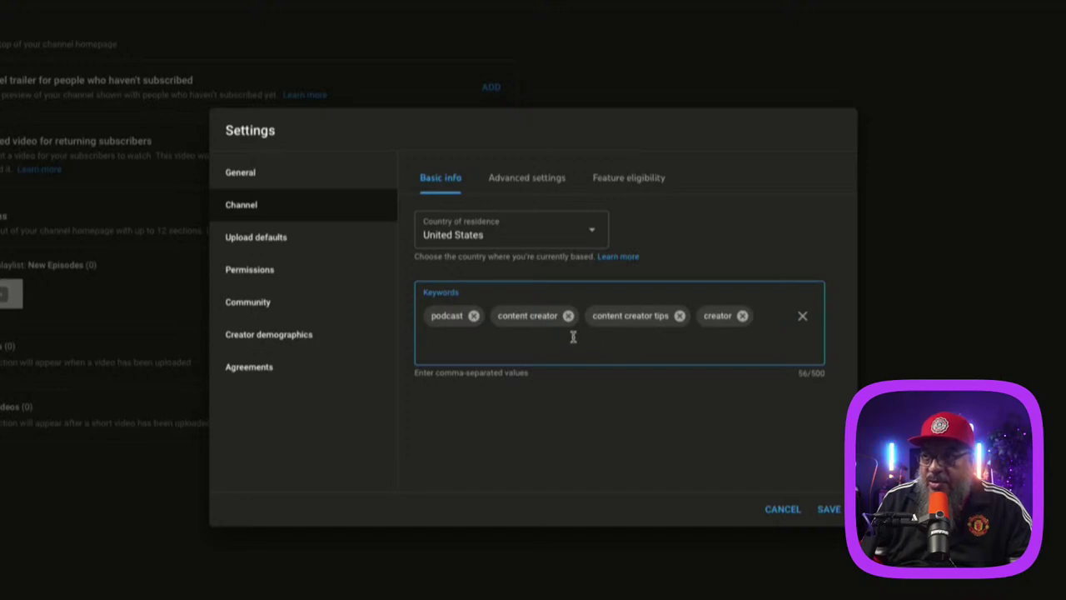
click(543, 180)
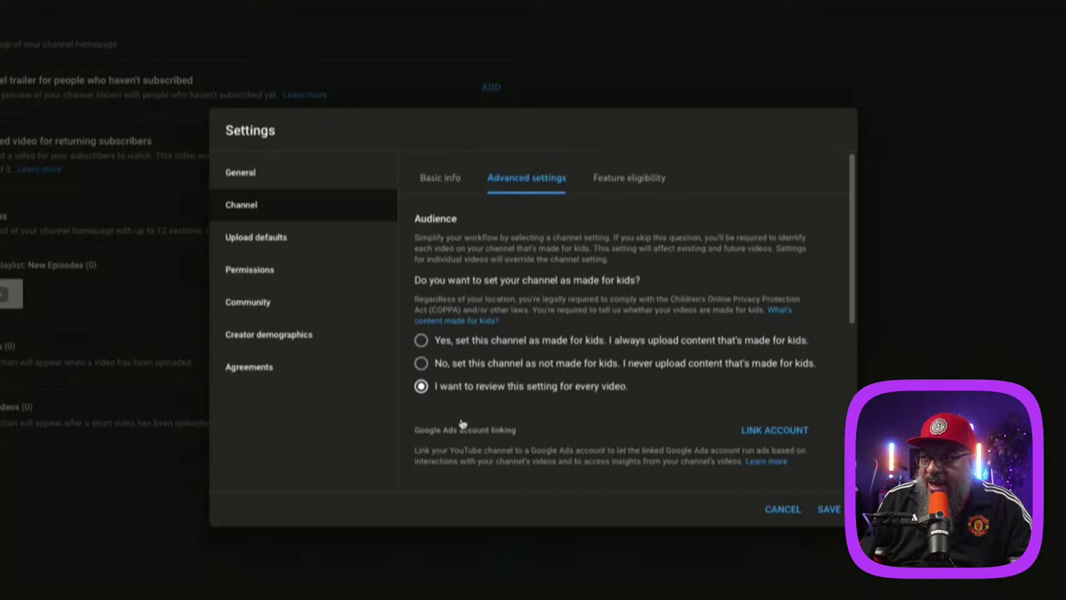
Step: Mark the channel as not made for kids, then view its feature eligibility tiers
click(443, 367)
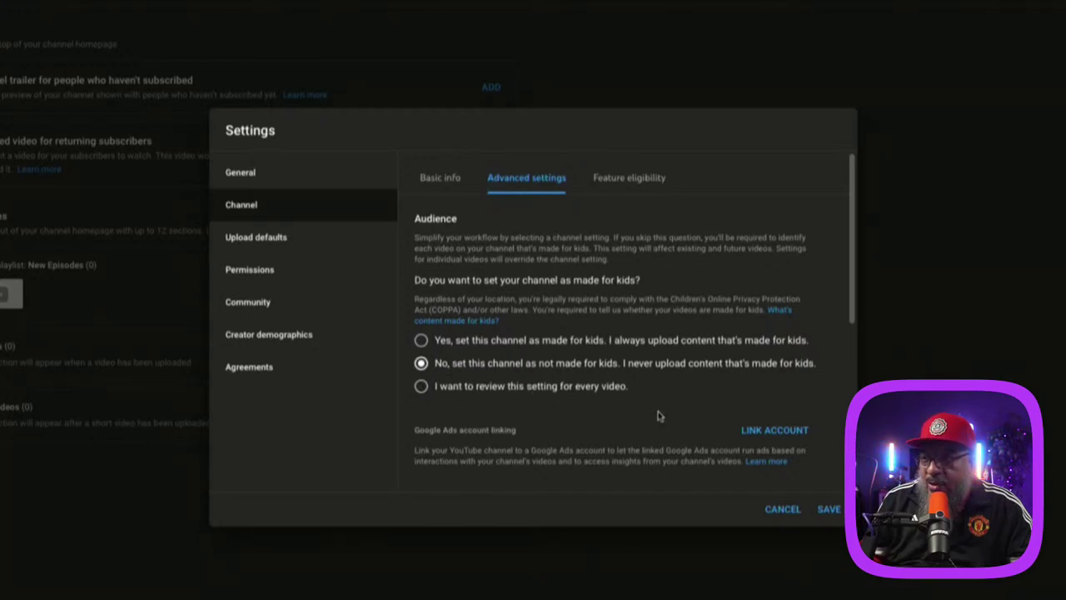
scroll(658, 415, down, 1)
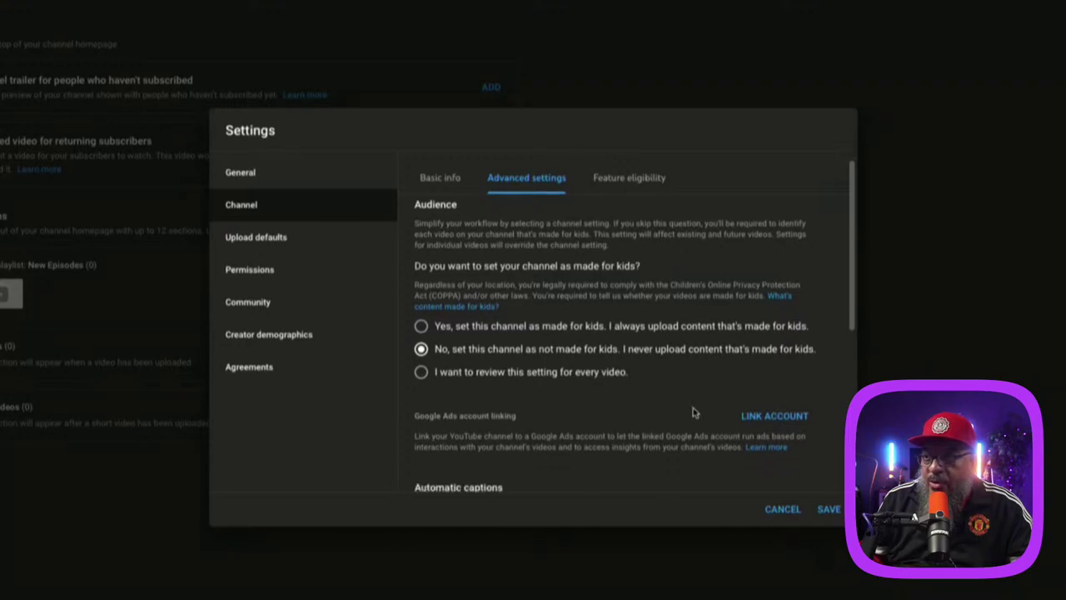
scroll(696, 412, down, 2)
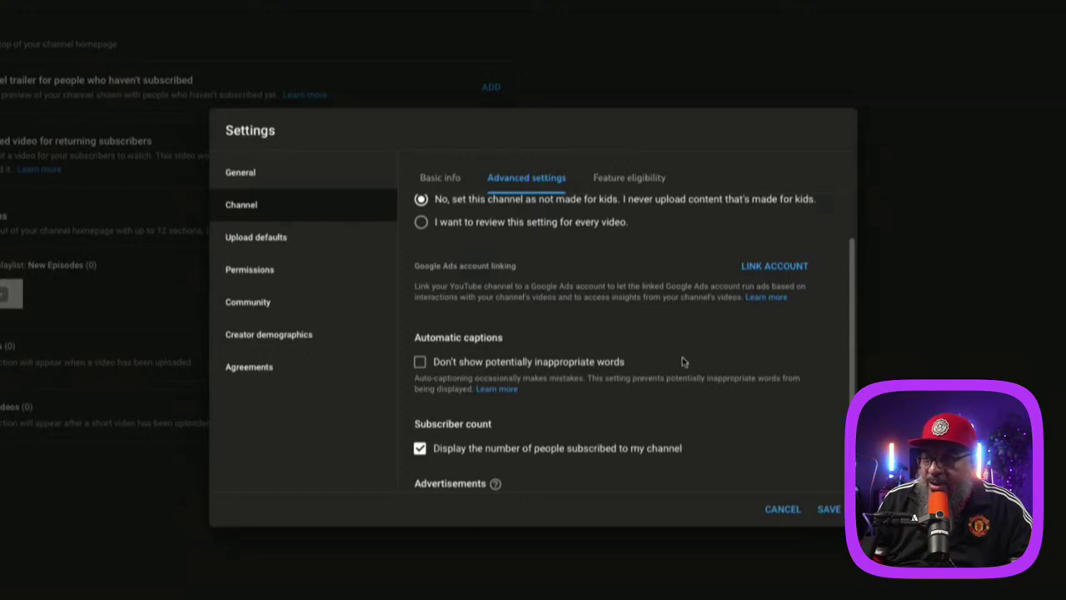
scroll(682, 359, down, 1)
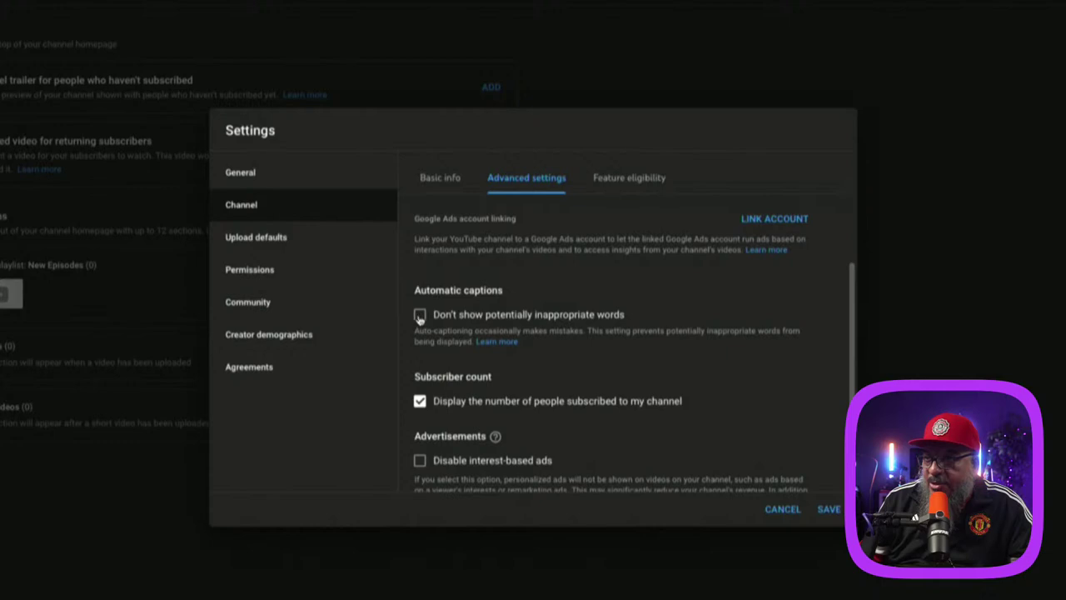
scroll(622, 373, down, 2)
scroll(622, 373, down, 1)
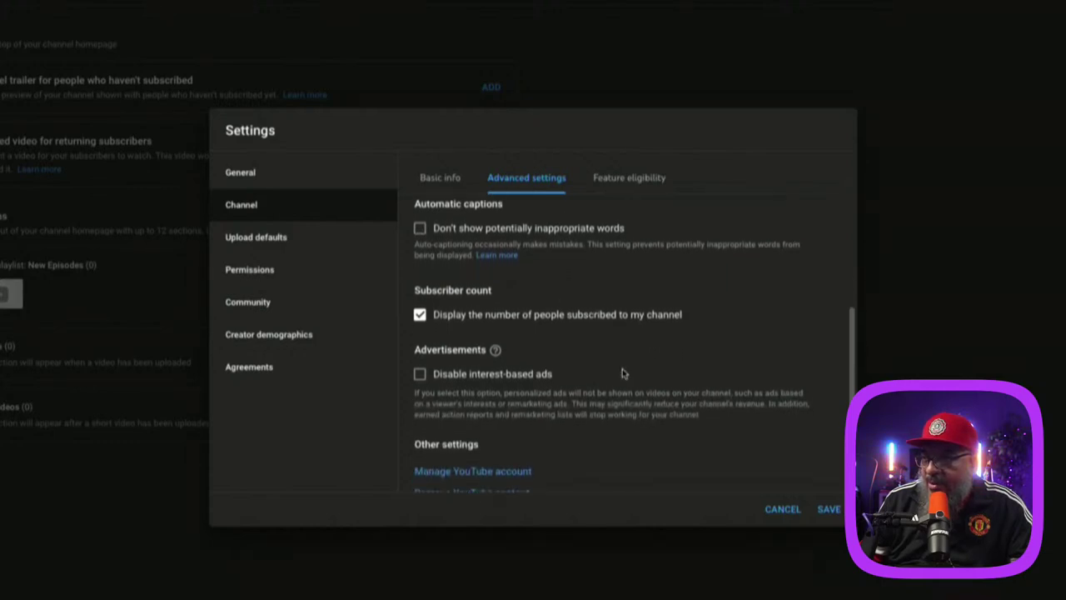
scroll(622, 373, down, 1)
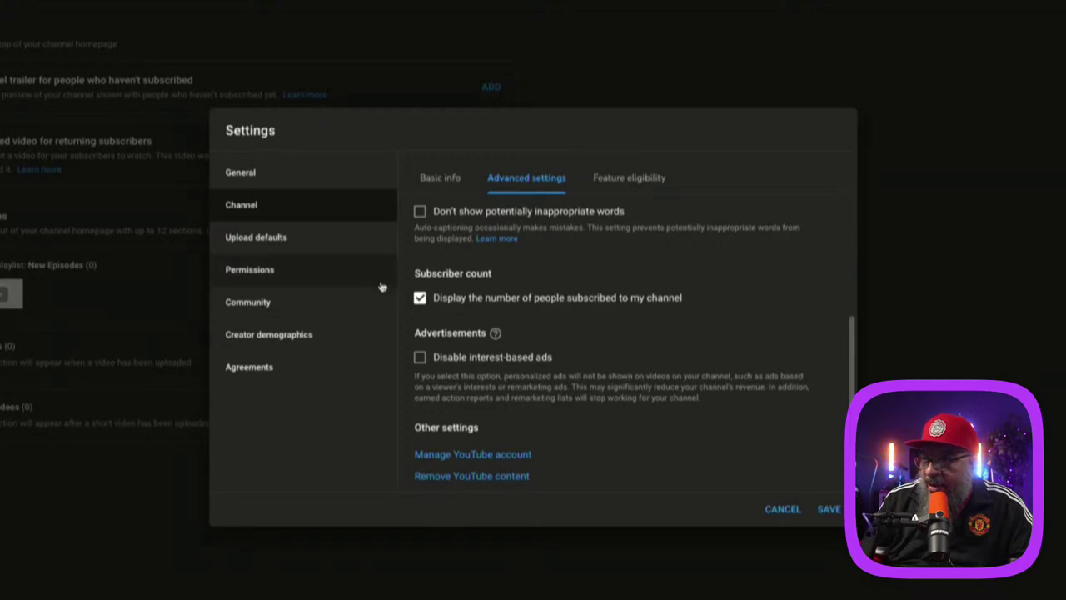
scroll(691, 430, down, 1)
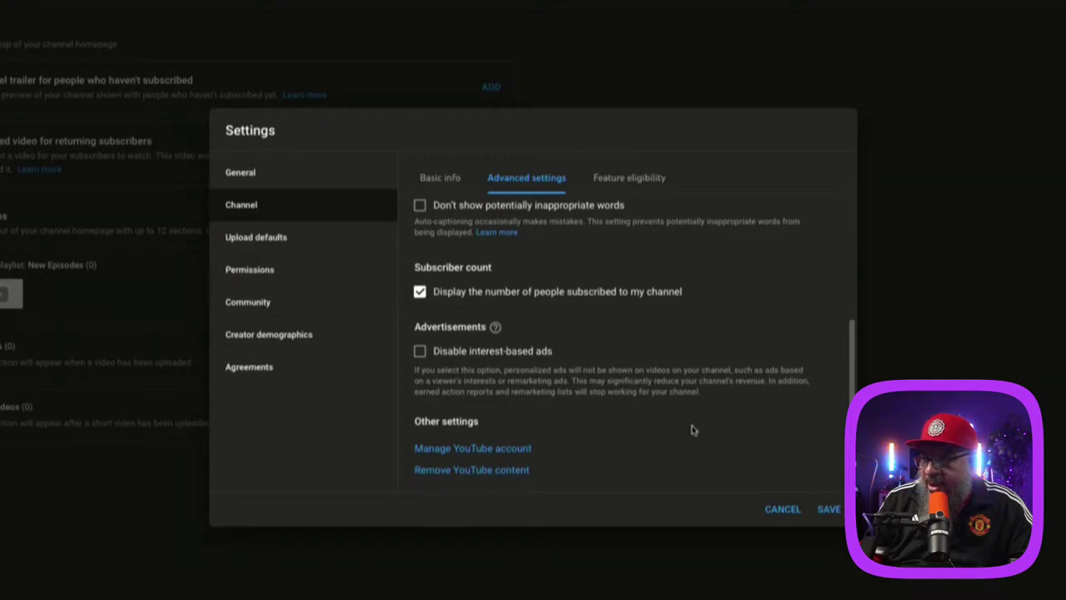
scroll(635, 378, up, 1)
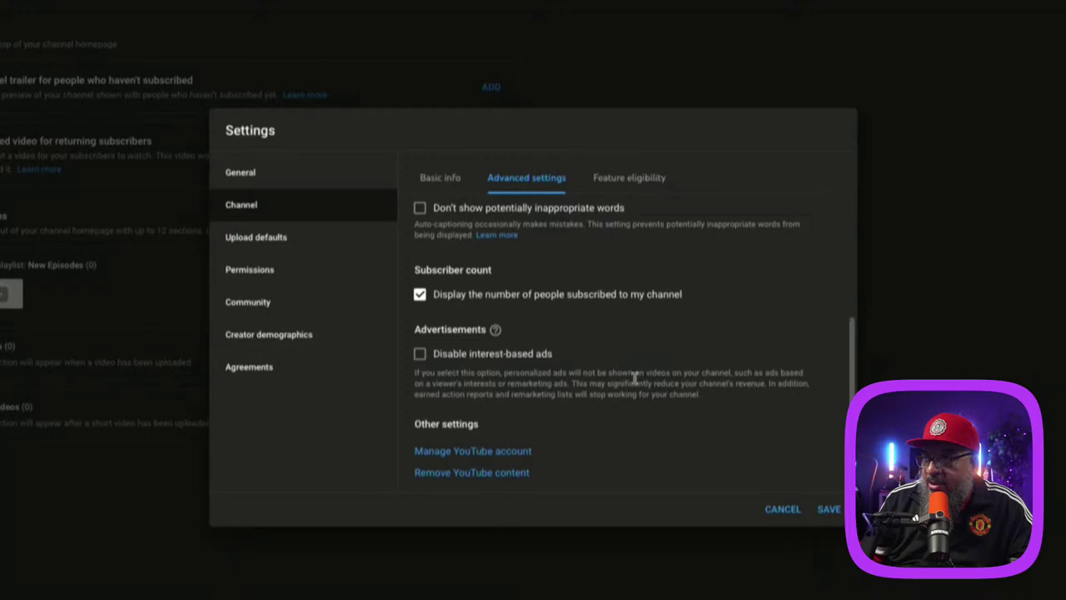
scroll(698, 423, up, 10)
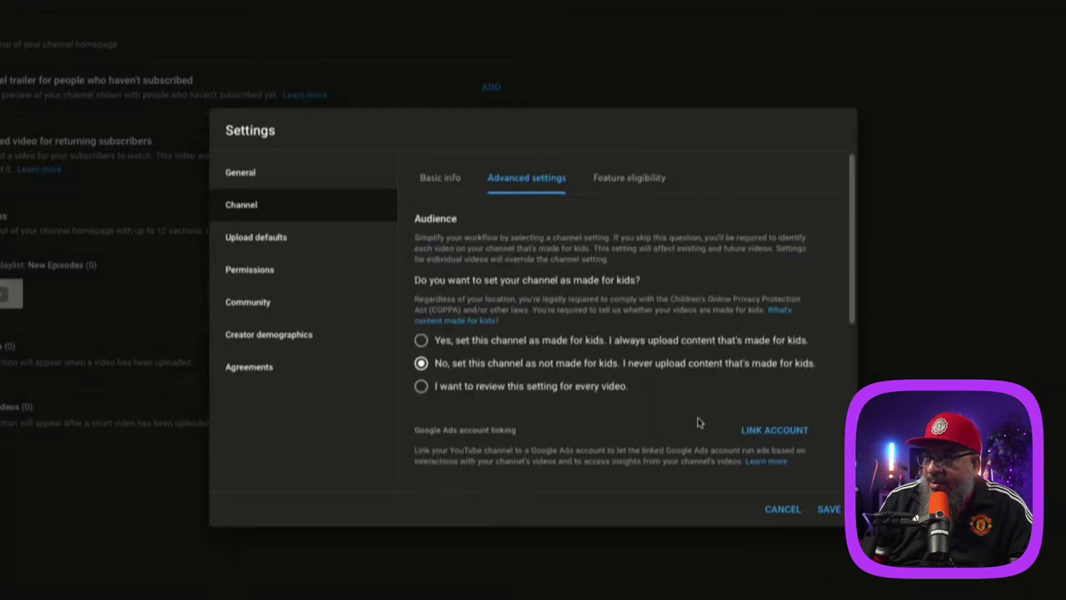
click(630, 185)
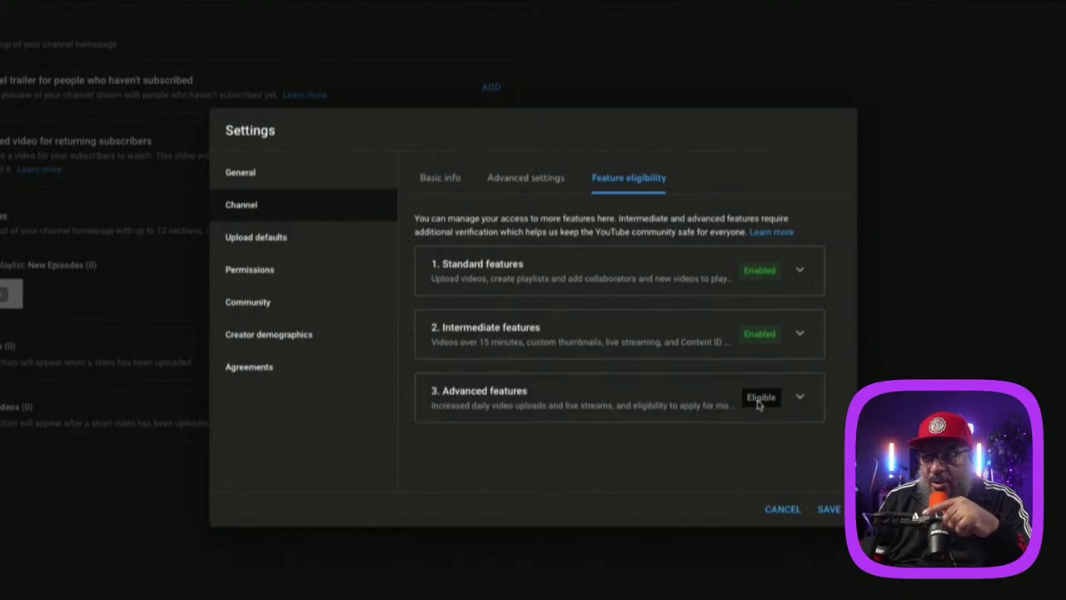
Step: Expand the Intermediate features section to show its details
click(799, 334)
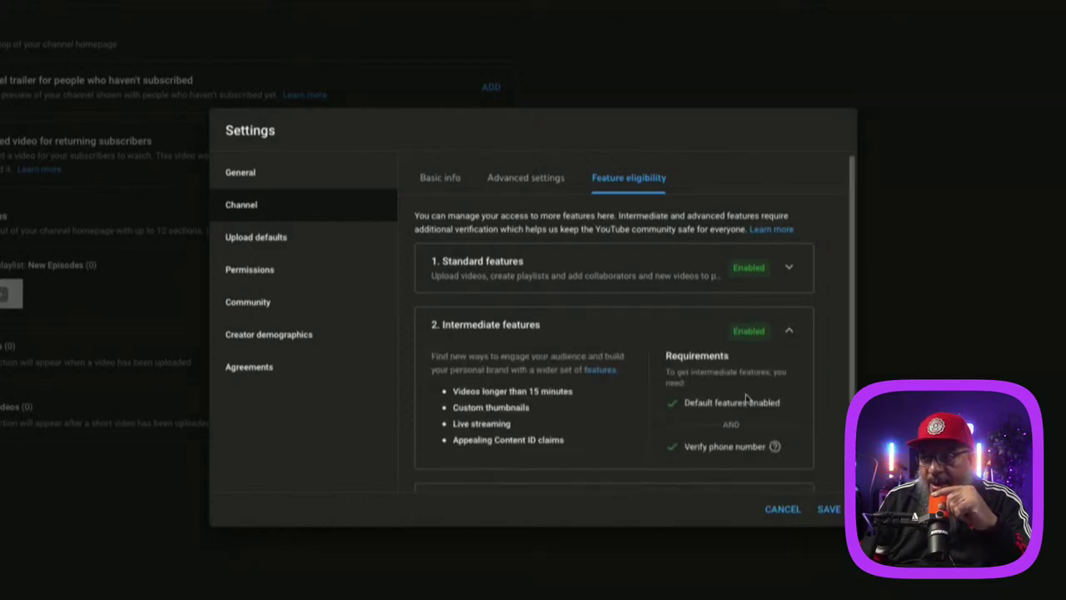
scroll(748, 400, down, 1)
mouse_move(730, 405)
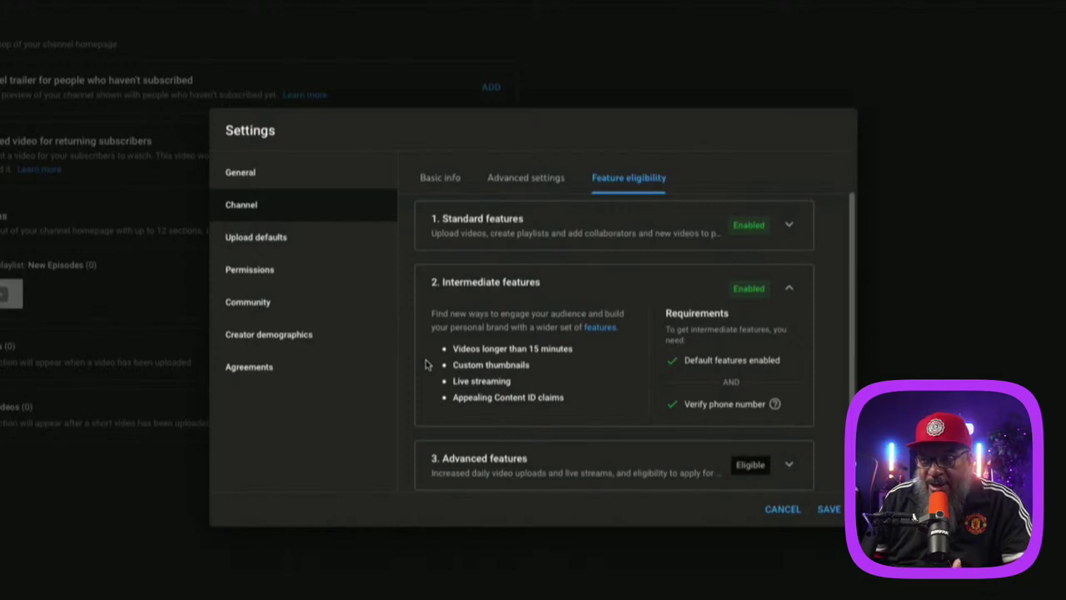
scroll(425, 364, down, 1)
Step: Highlight the benefits: videos over 15 minutes, custom thumbnails, live streaming, Content ID appeals
click(450, 335)
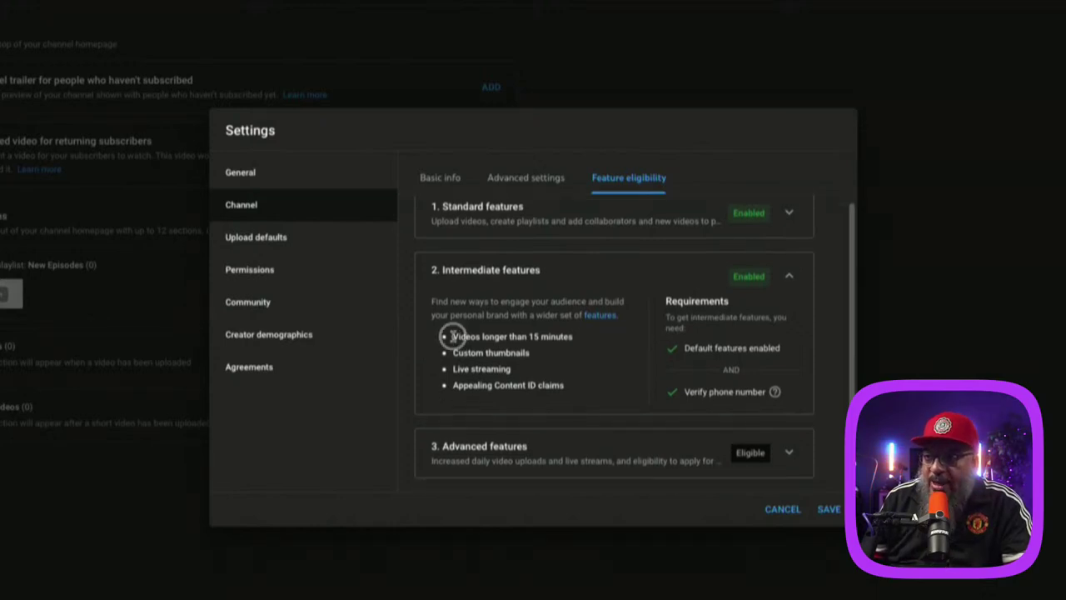
drag(451, 336, 574, 338)
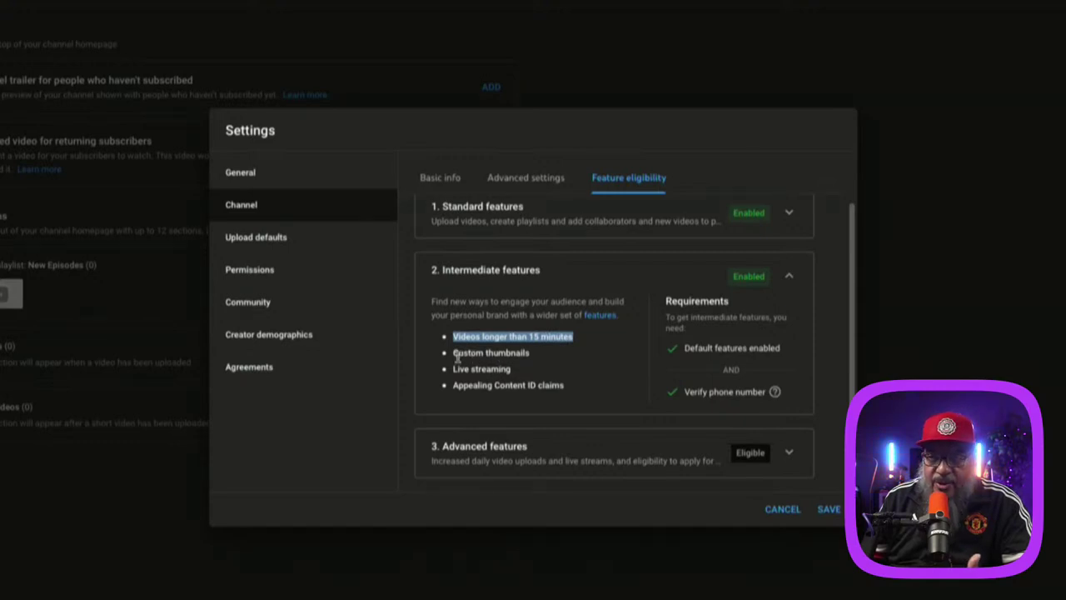
drag(451, 353, 560, 354)
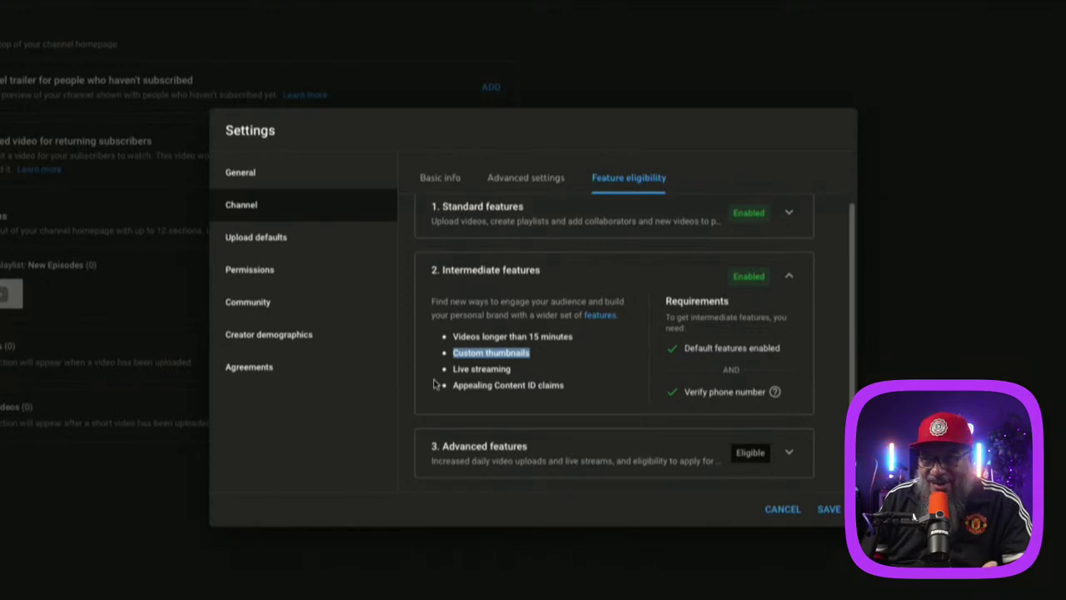
drag(454, 371, 512, 371)
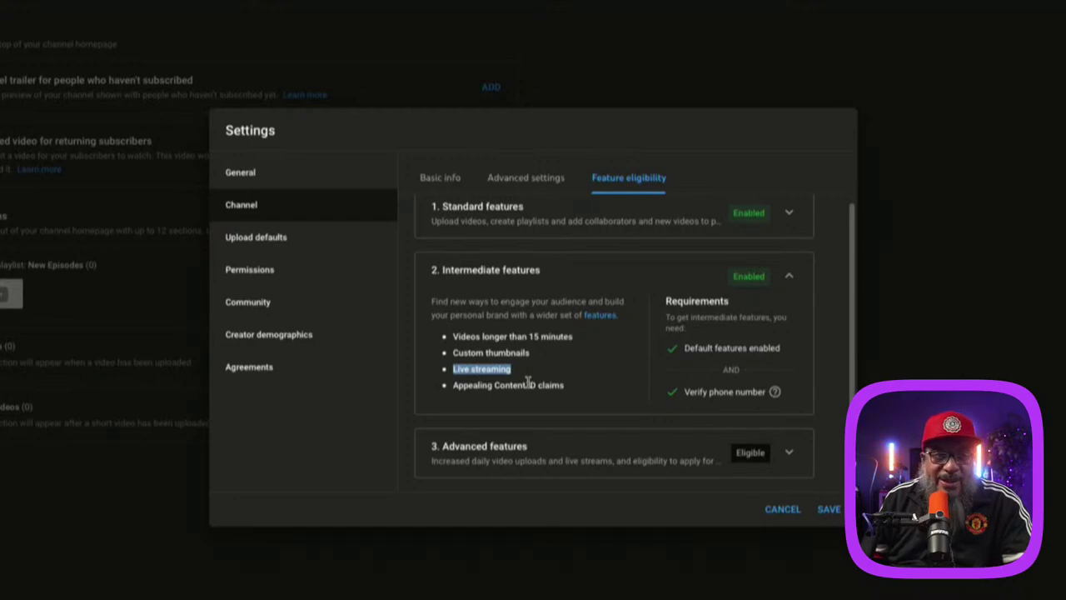
triple_click(458, 385)
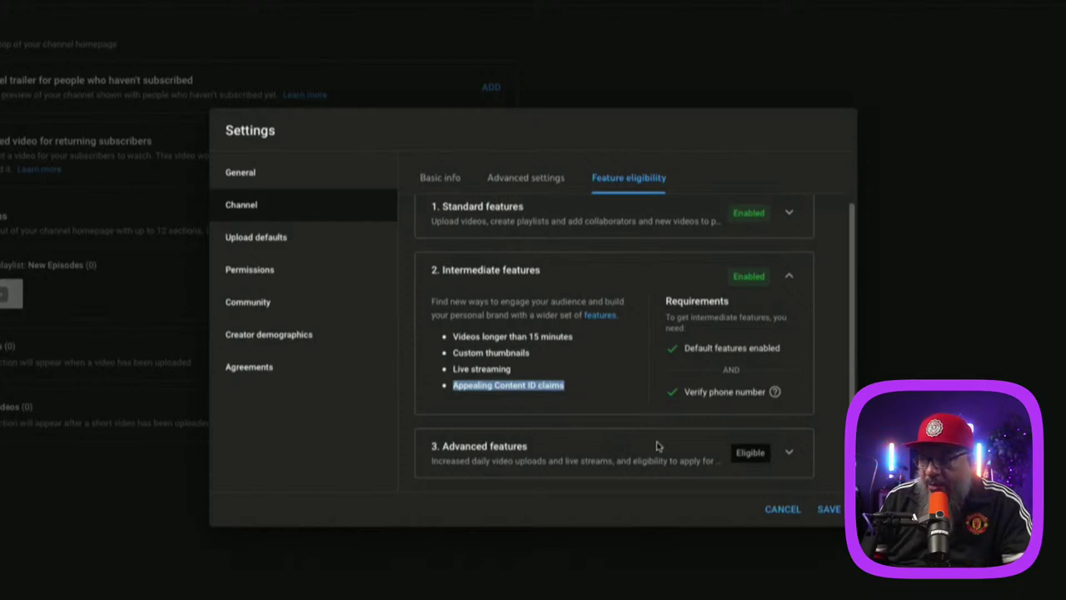
click(573, 455)
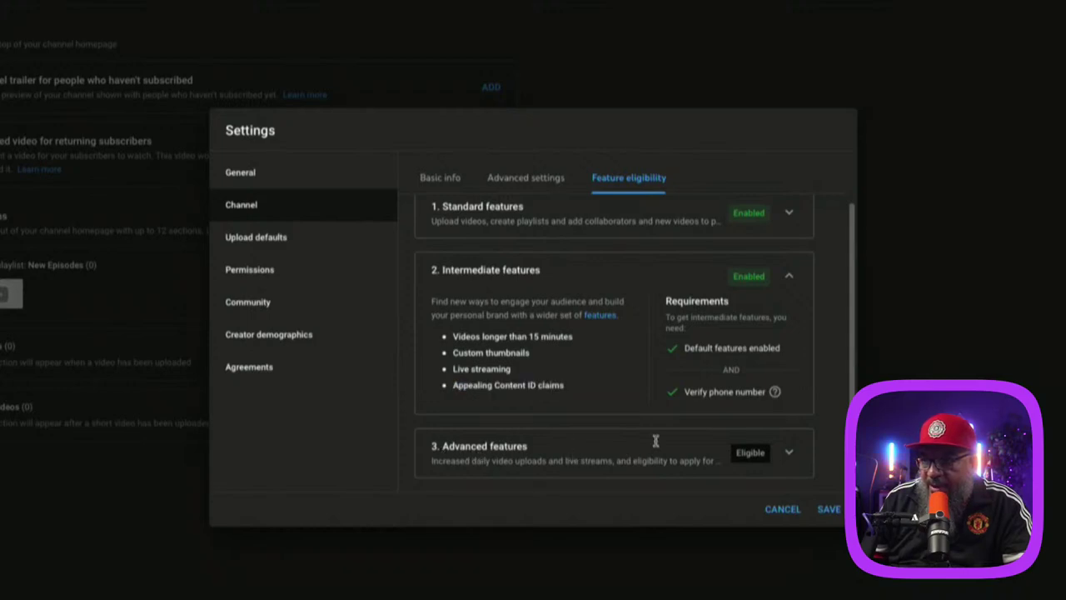
Step: Expand Advanced features, note the 1K subscribers and 4K watch hours threshold, and request access
click(789, 452)
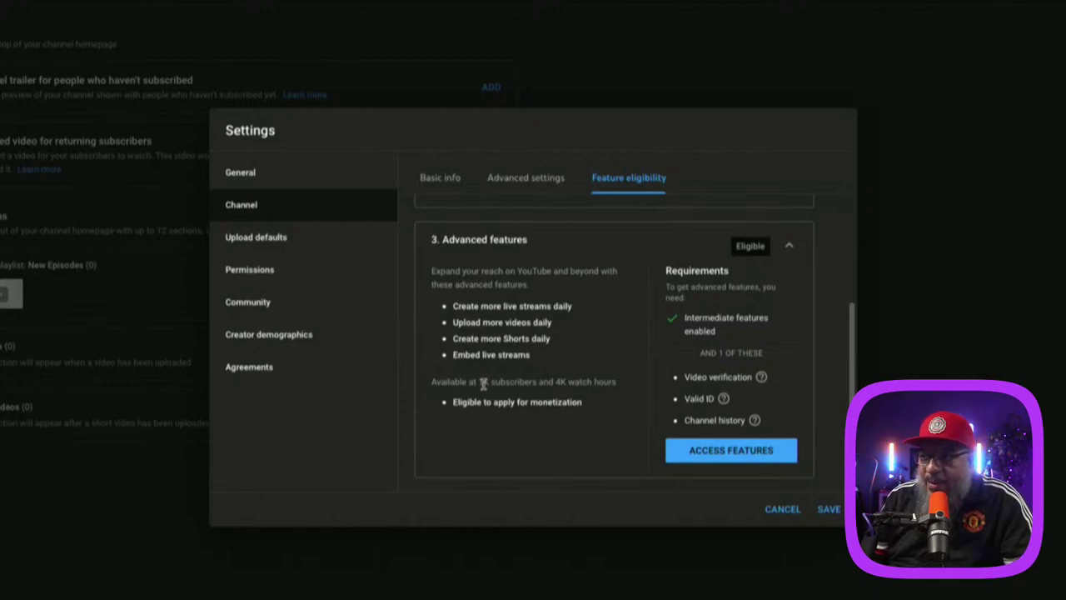
drag(475, 381, 620, 388)
click(496, 445)
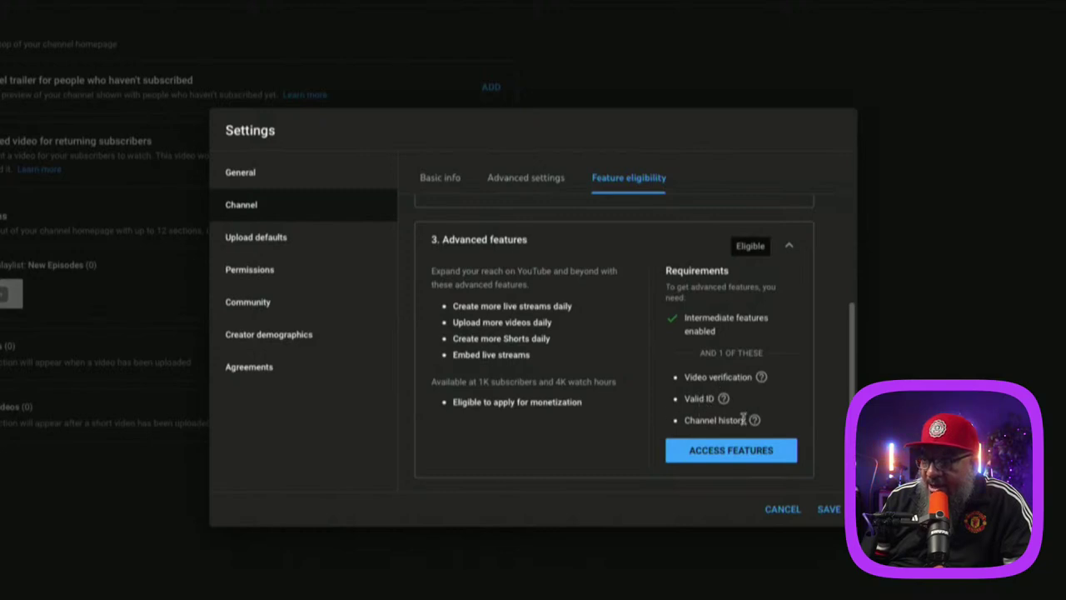
scroll(736, 408, up, 1)
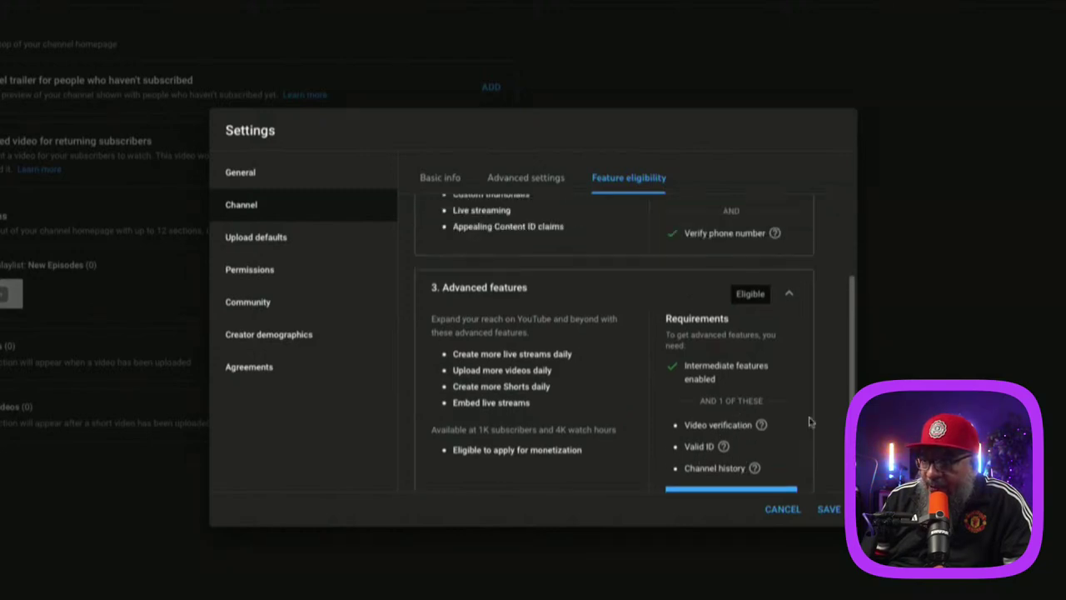
scroll(809, 423, down, 1)
click(741, 450)
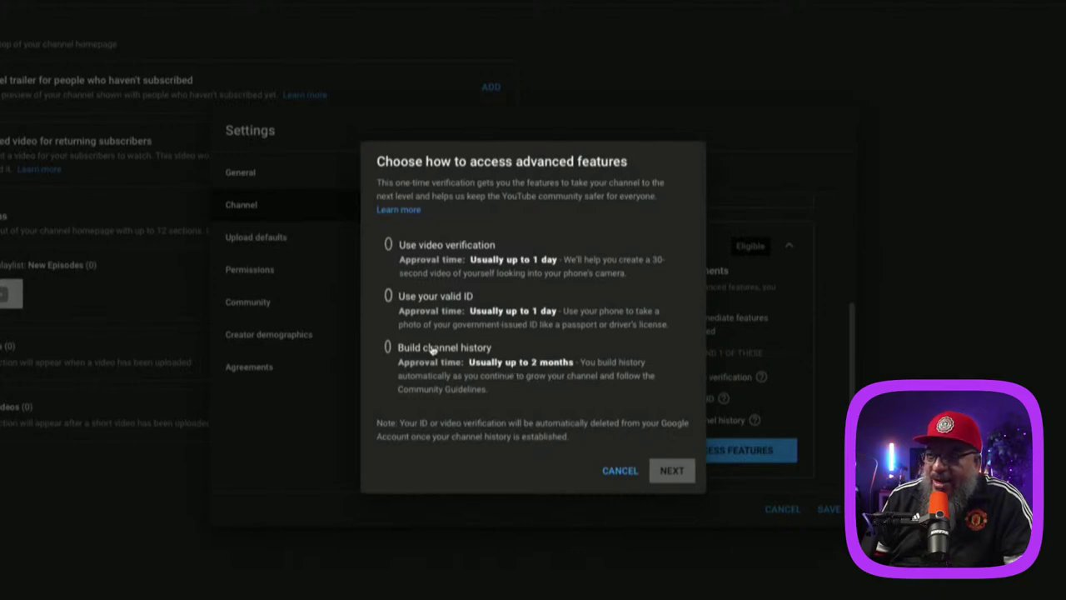
Step: Choose video verification and request the verification email for phone setup
click(456, 263)
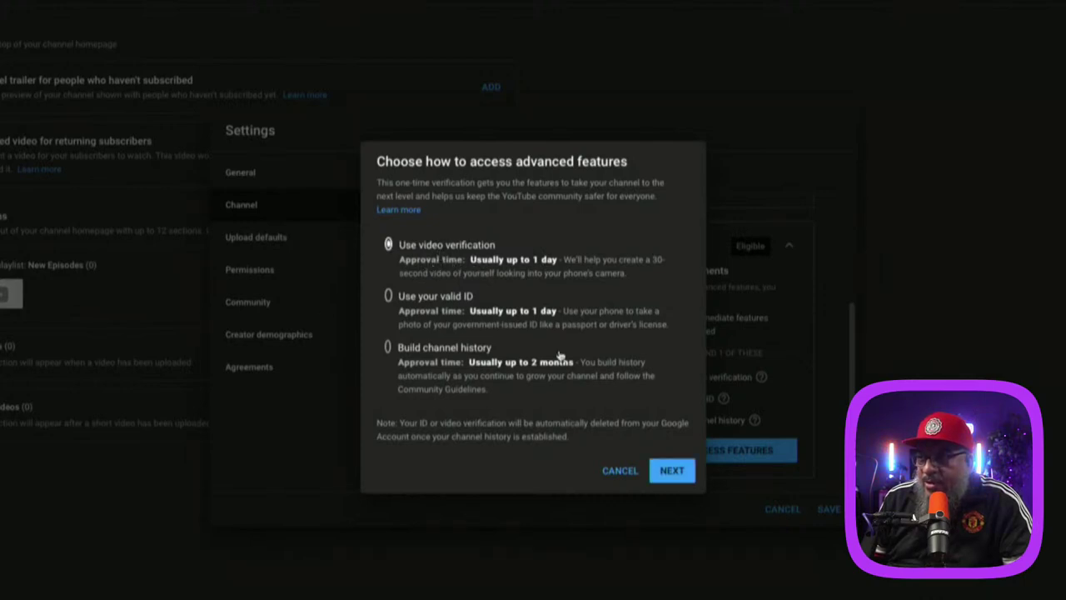
click(672, 472)
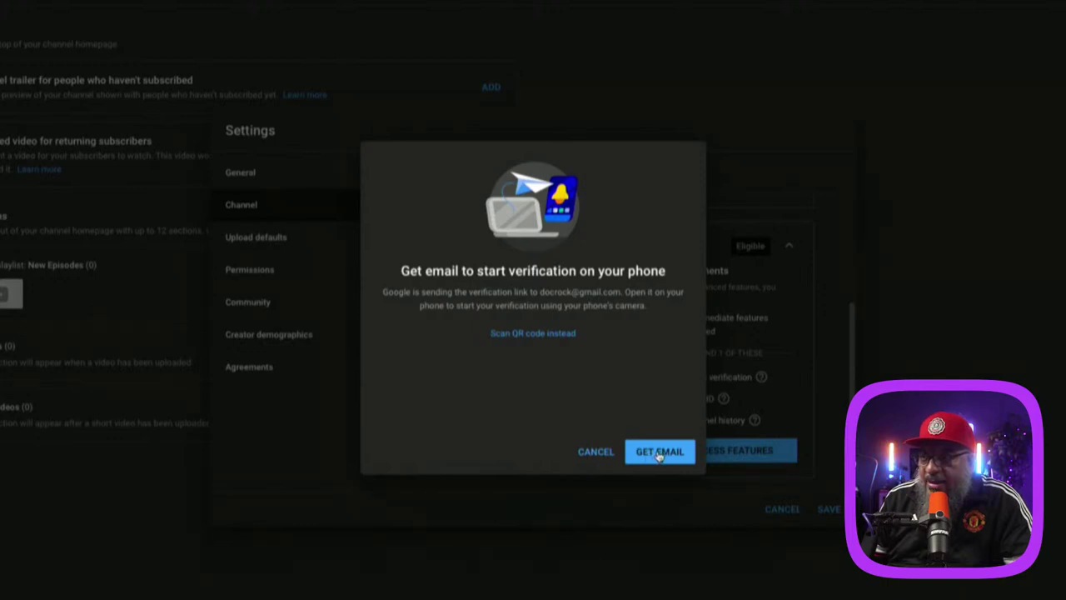
click(659, 453)
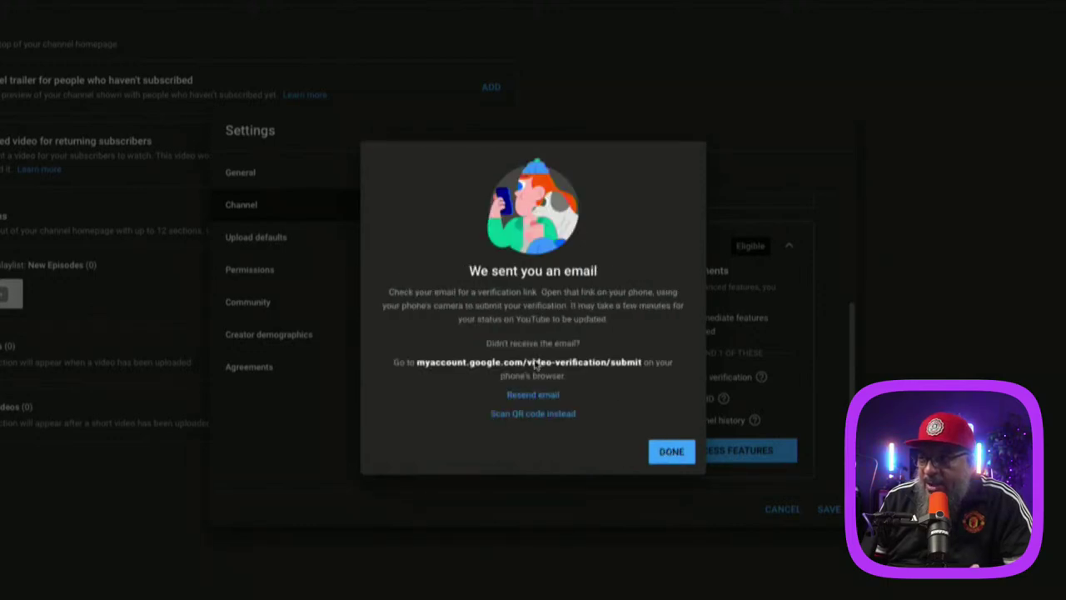
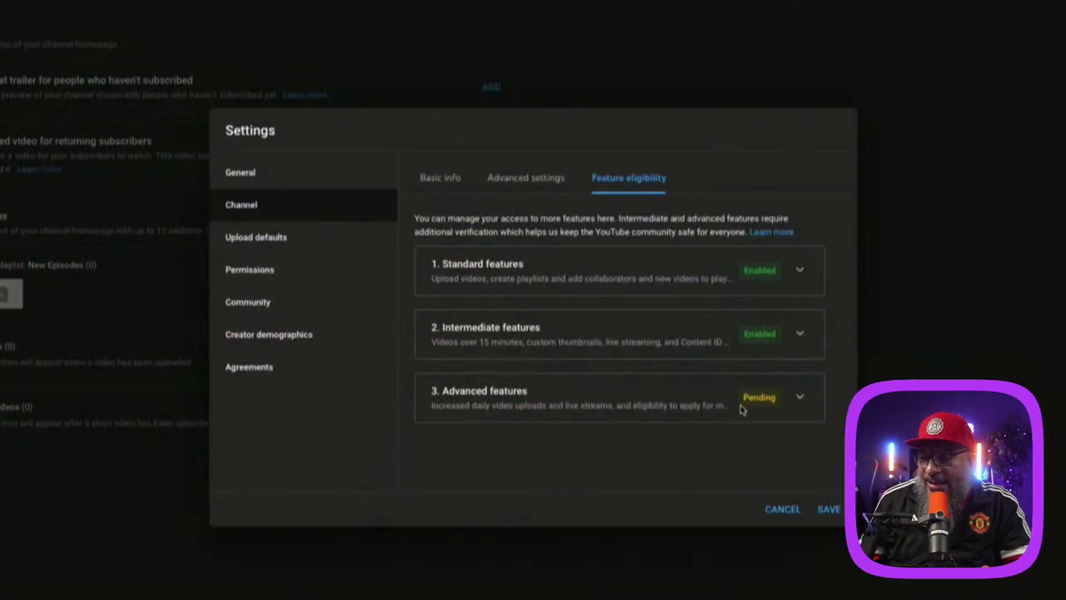
Step: Review the advanced-features requirements and save the channel settings
click(798, 399)
scroll(587, 413, down, 2)
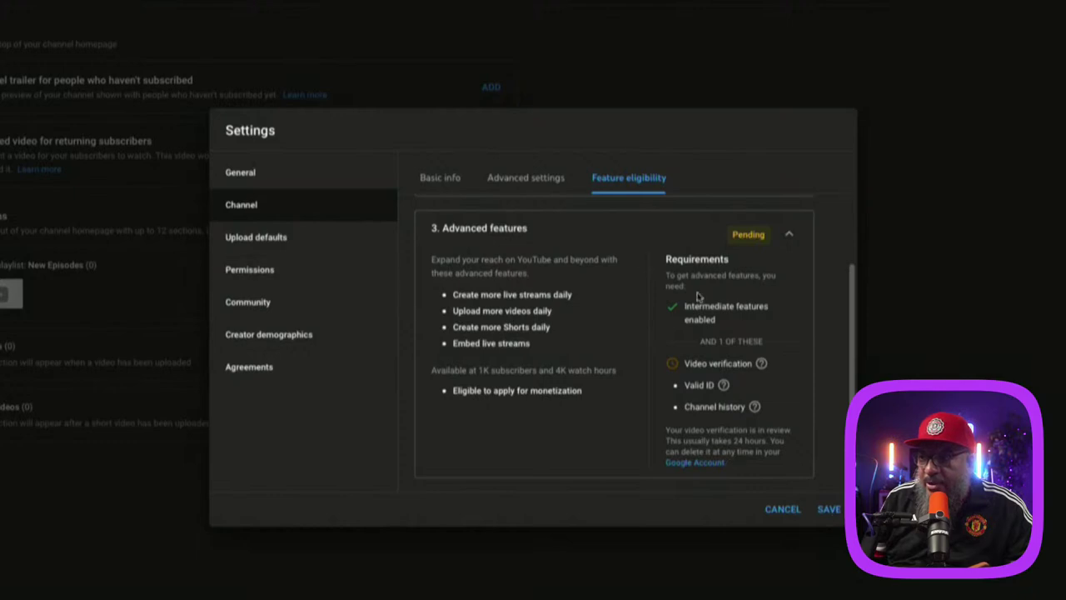
click(830, 508)
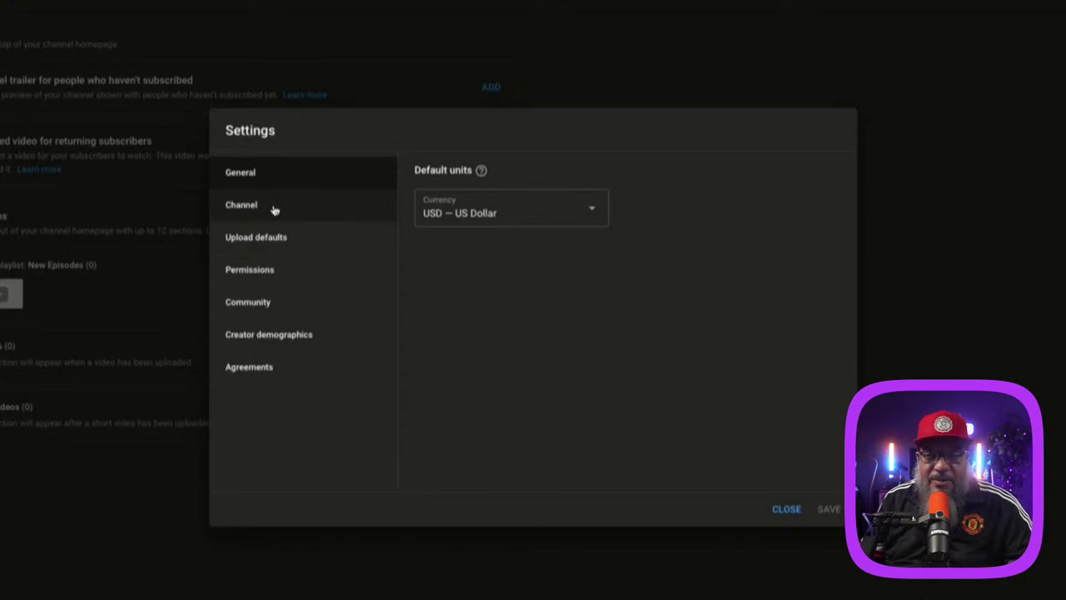
Step: Set the upload defaults' visibility to Public
click(277, 240)
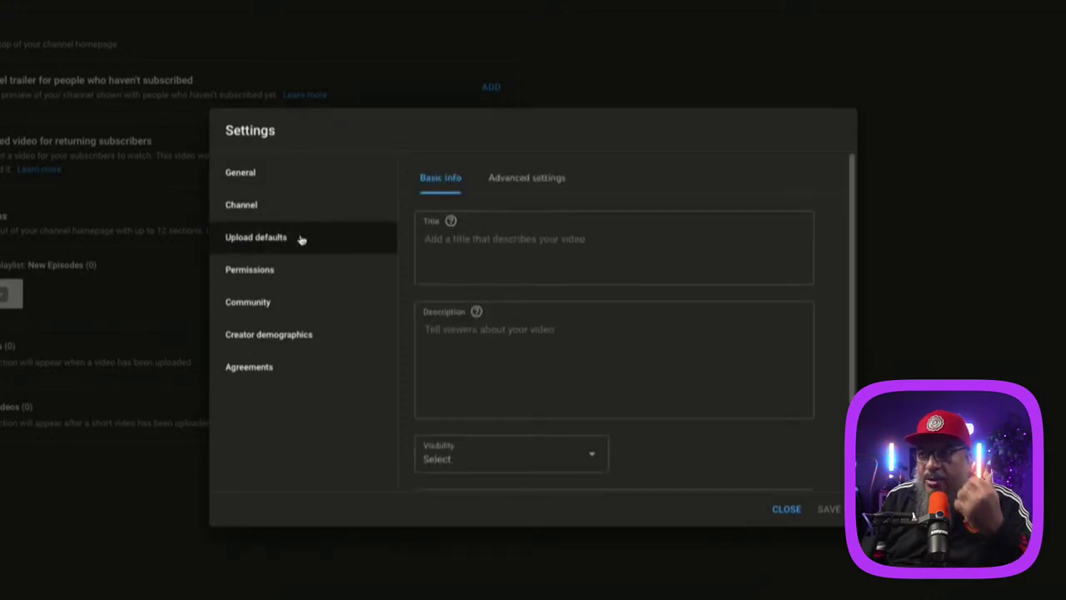
scroll(580, 273, down, 1)
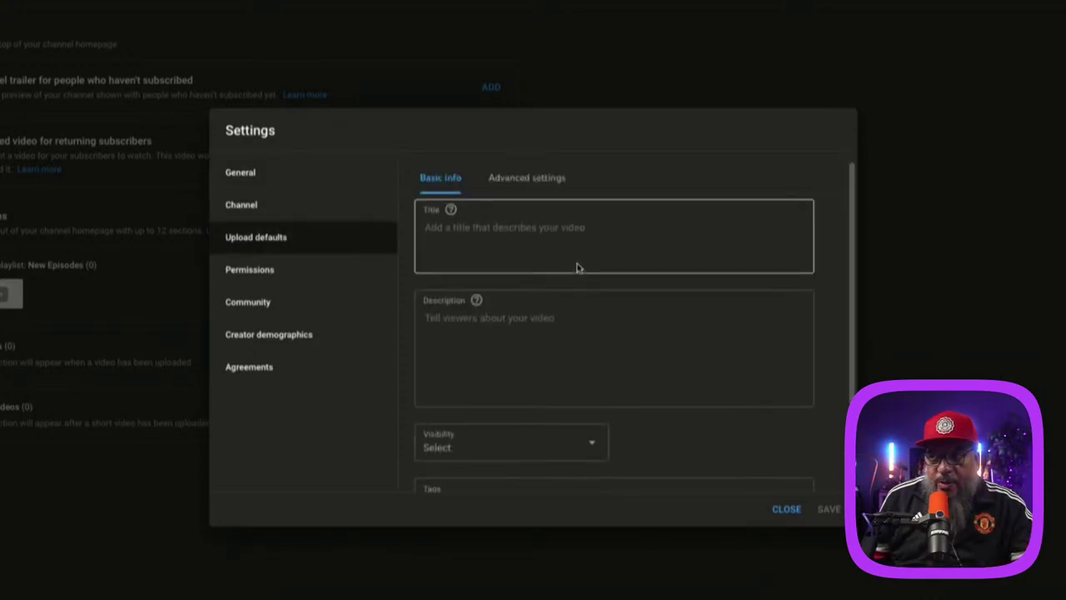
scroll(569, 253, up, 1)
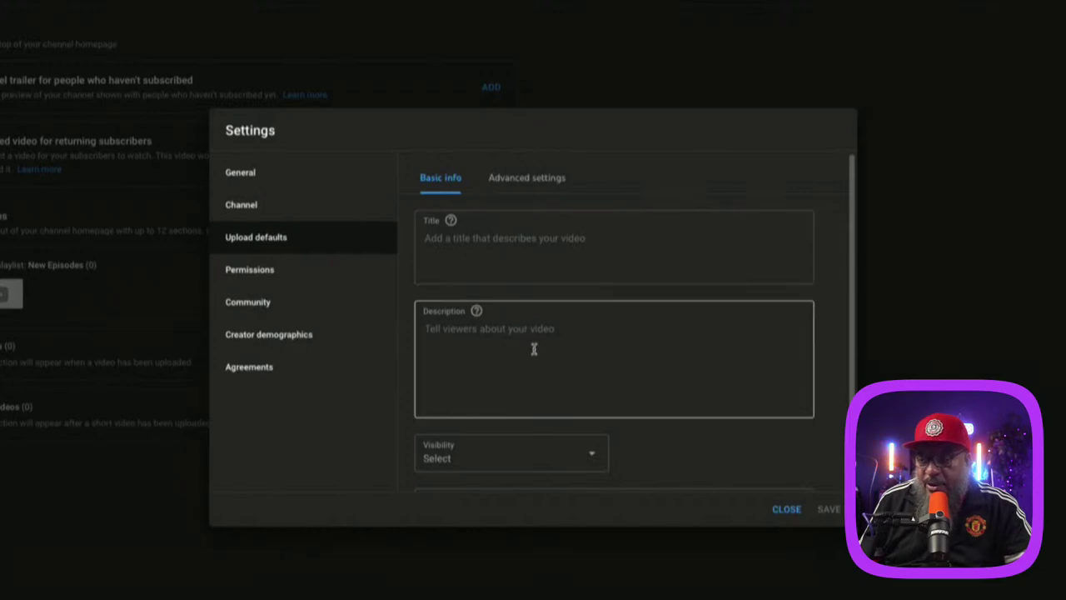
scroll(533, 349, down, 2)
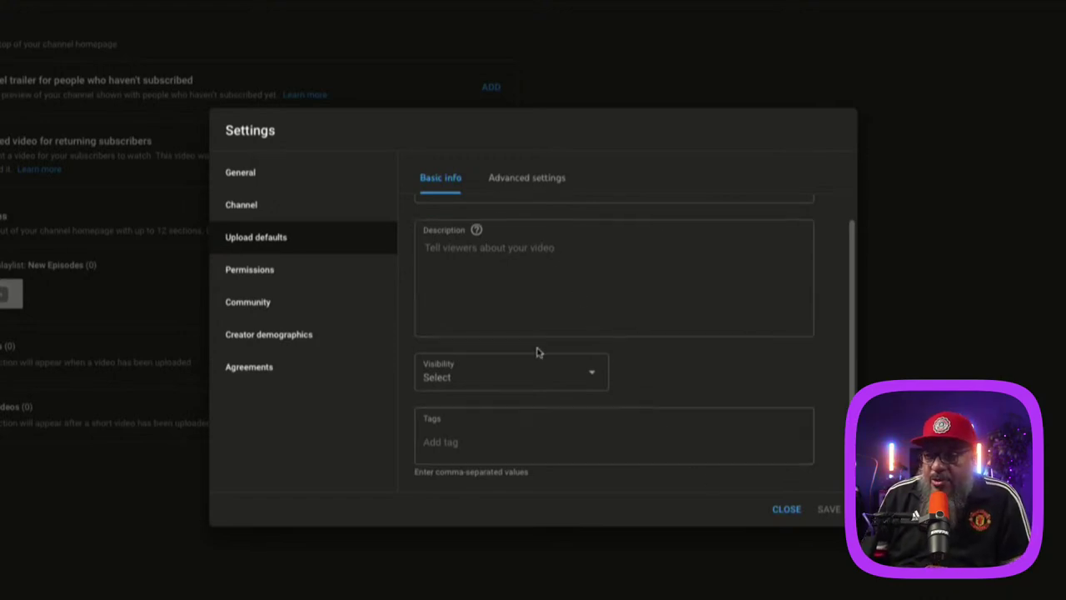
click(506, 373)
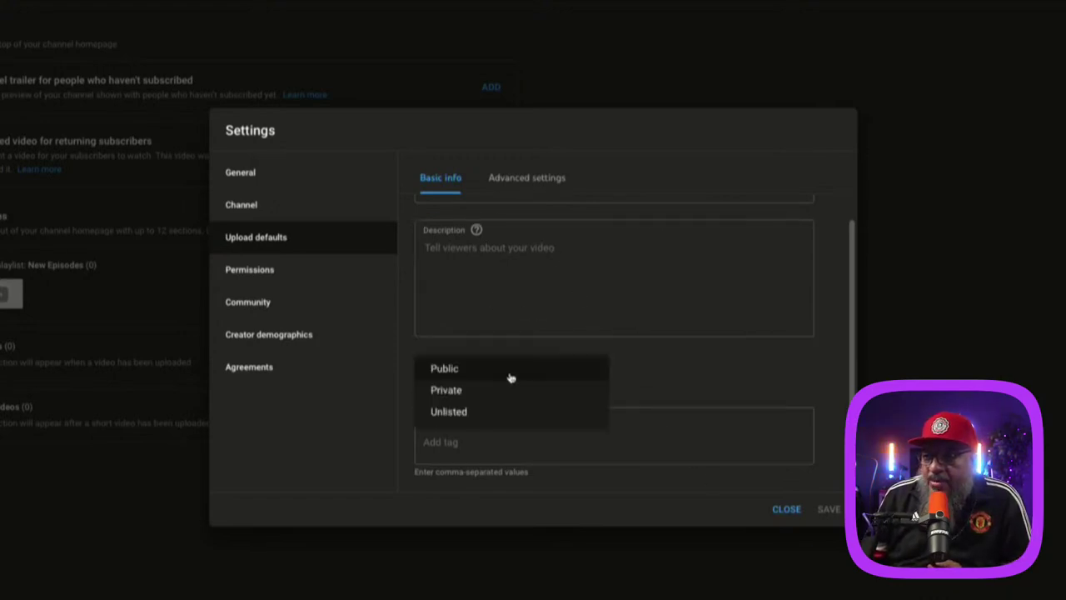
click(460, 368)
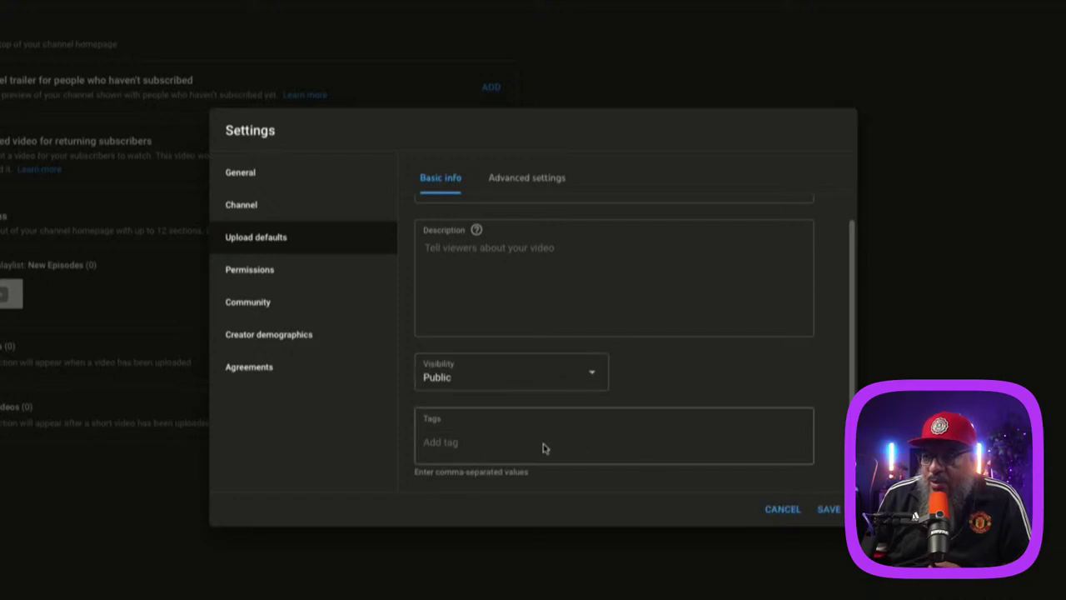
Step: Add default upload tags creator50, creator fifty and podcast
click(491, 442)
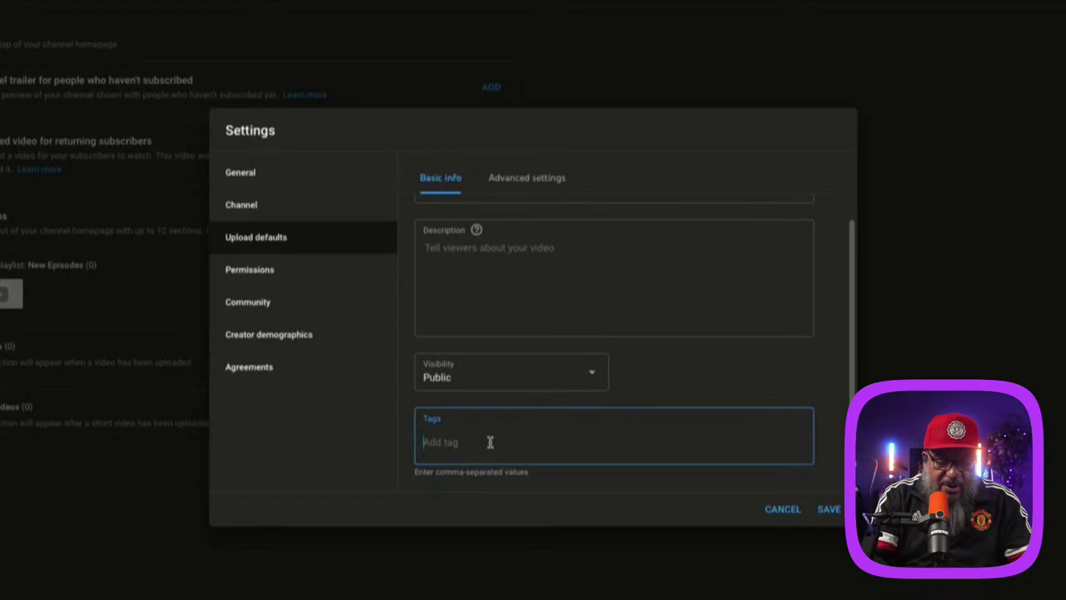
text(creator50)
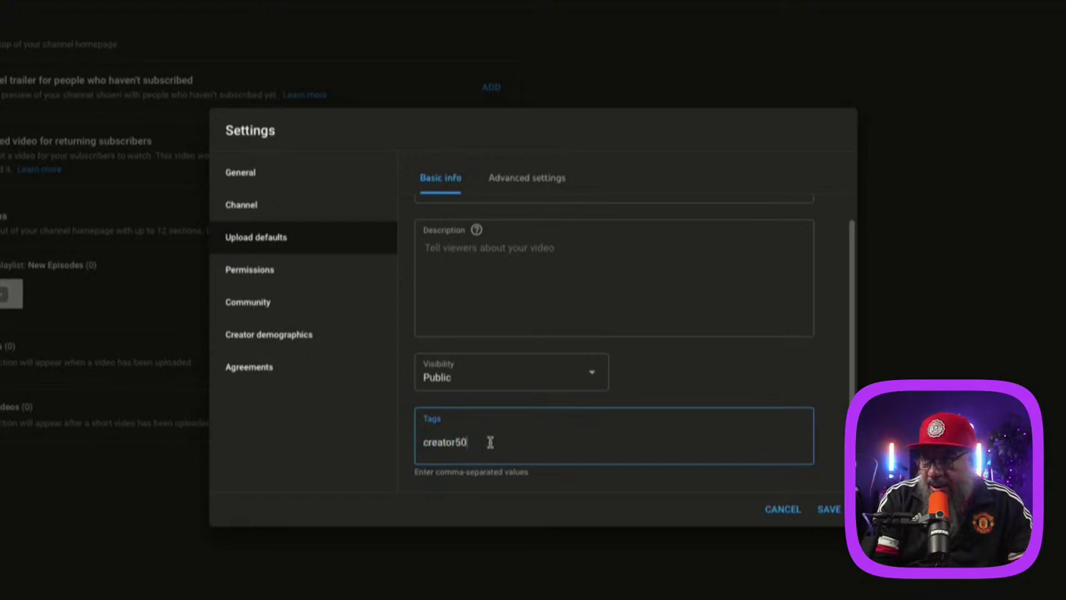
key(Return)
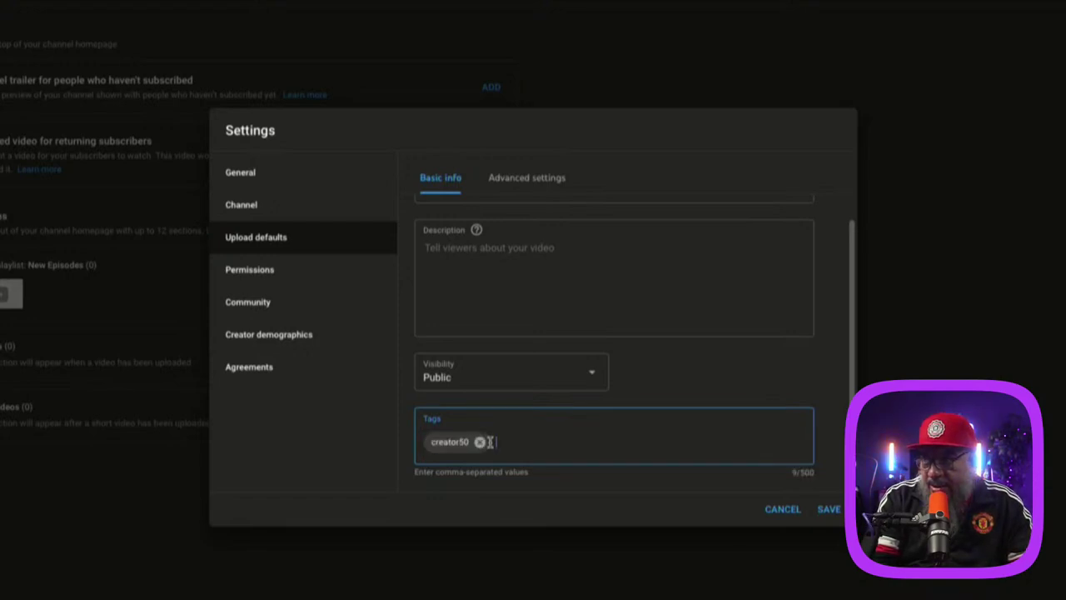
text(creat)
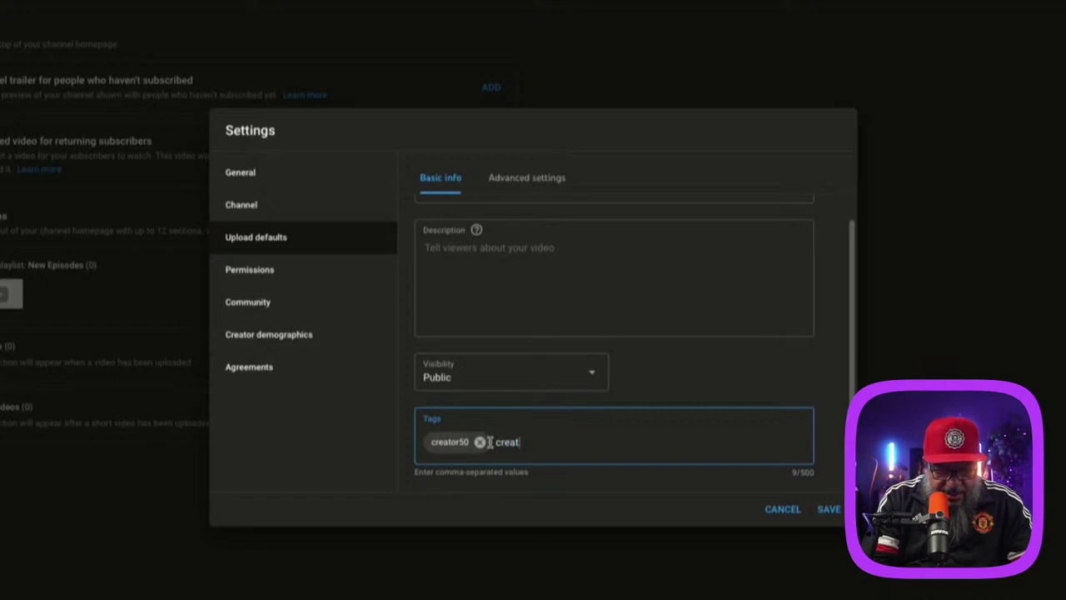
text(or fifty)
key(Return)
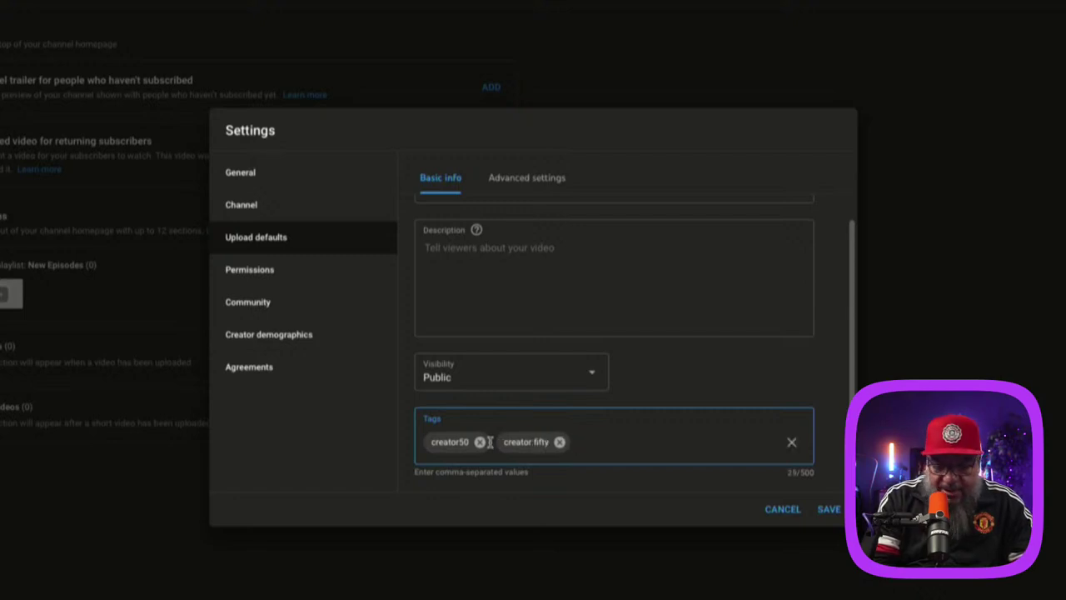
text(podca)
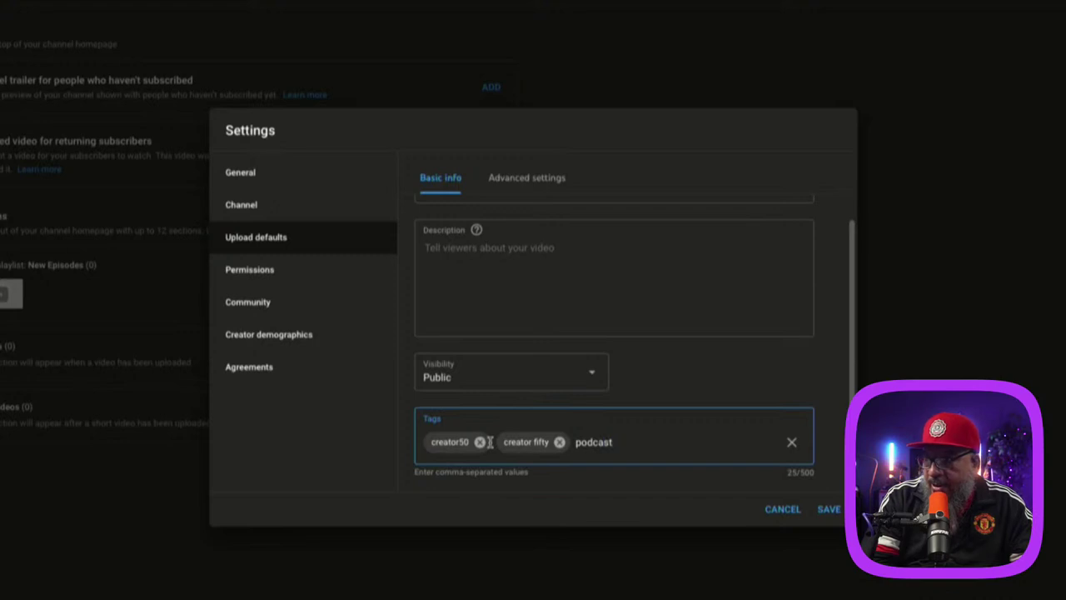
text(st)
key(Return)
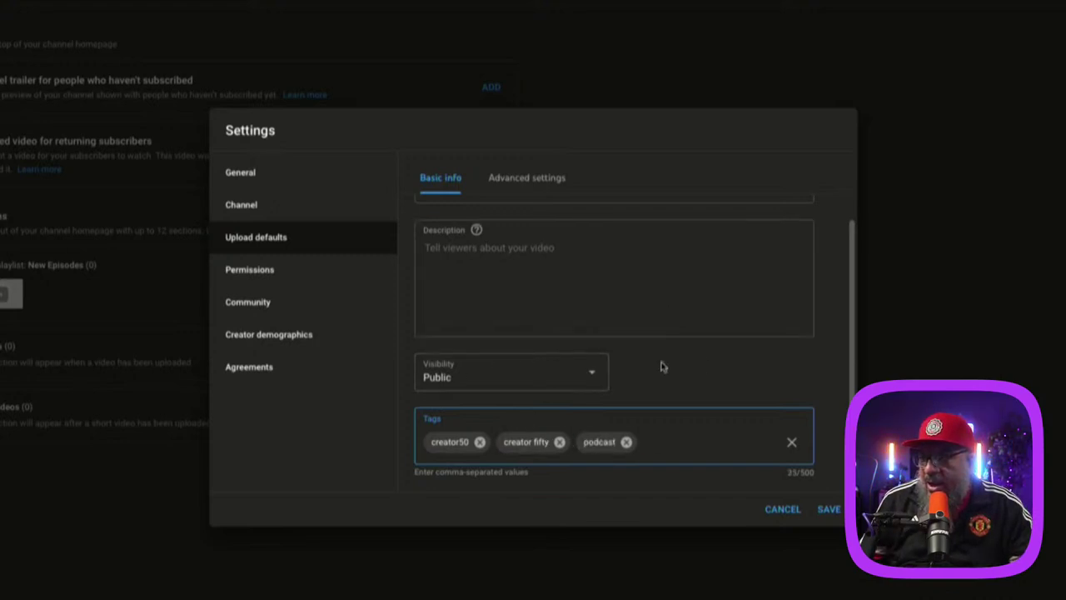
Step: Set the default upload licence to Creative Commons - Attribution
click(516, 175)
click(514, 244)
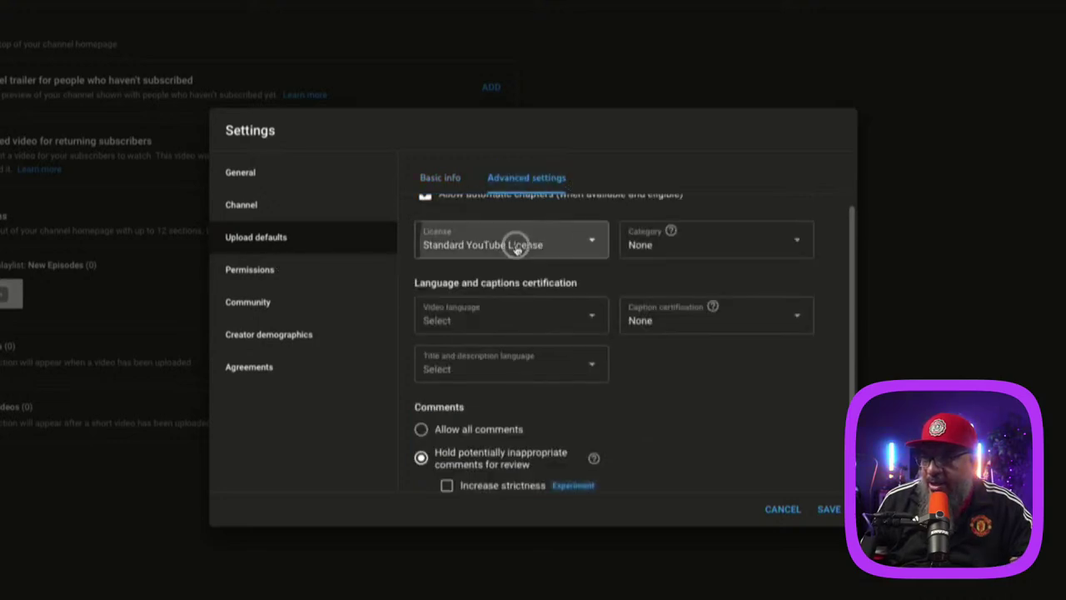
click(508, 259)
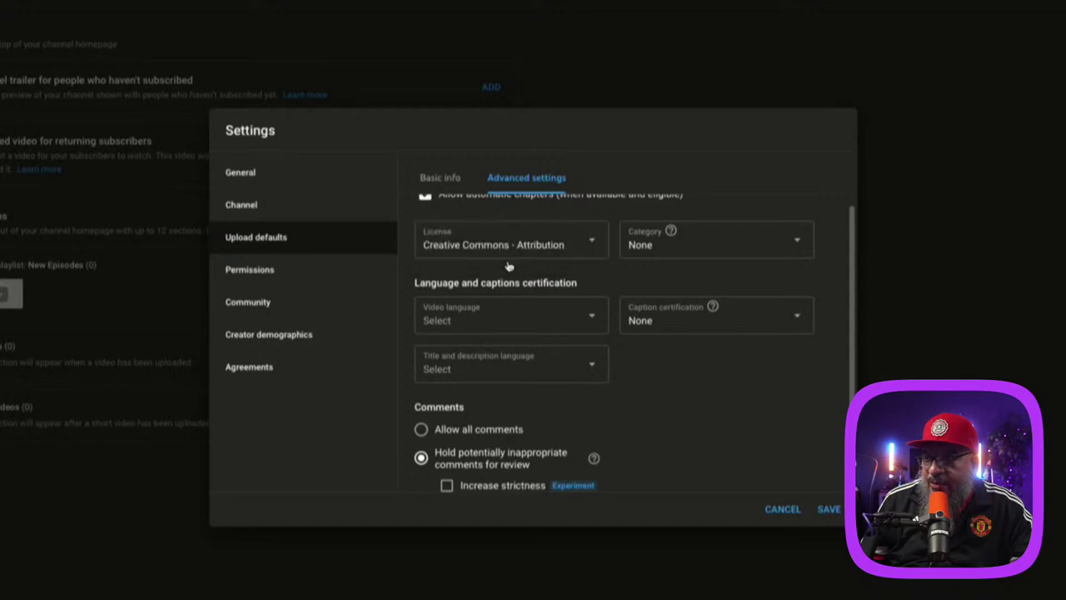
click(546, 245)
click(537, 238)
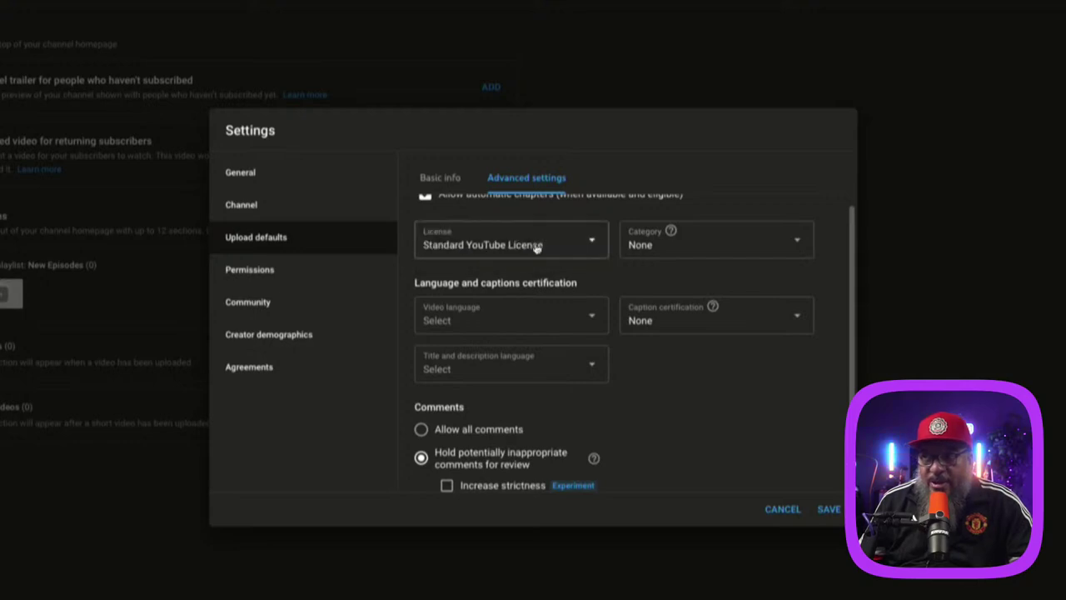
click(535, 250)
click(531, 260)
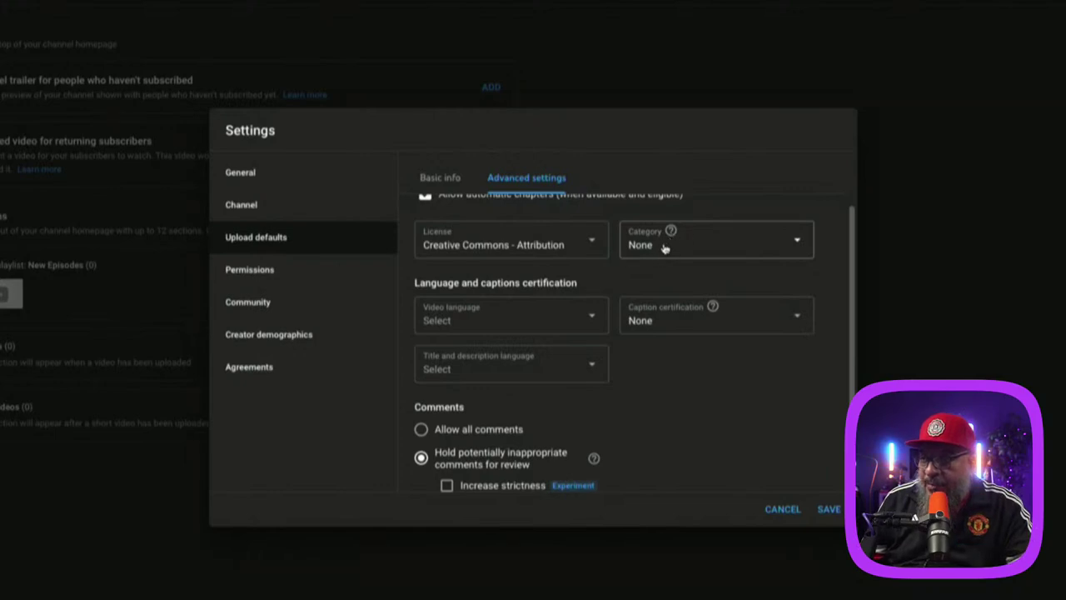
Step: Set default category to Education, video language English, caption certification None
click(659, 253)
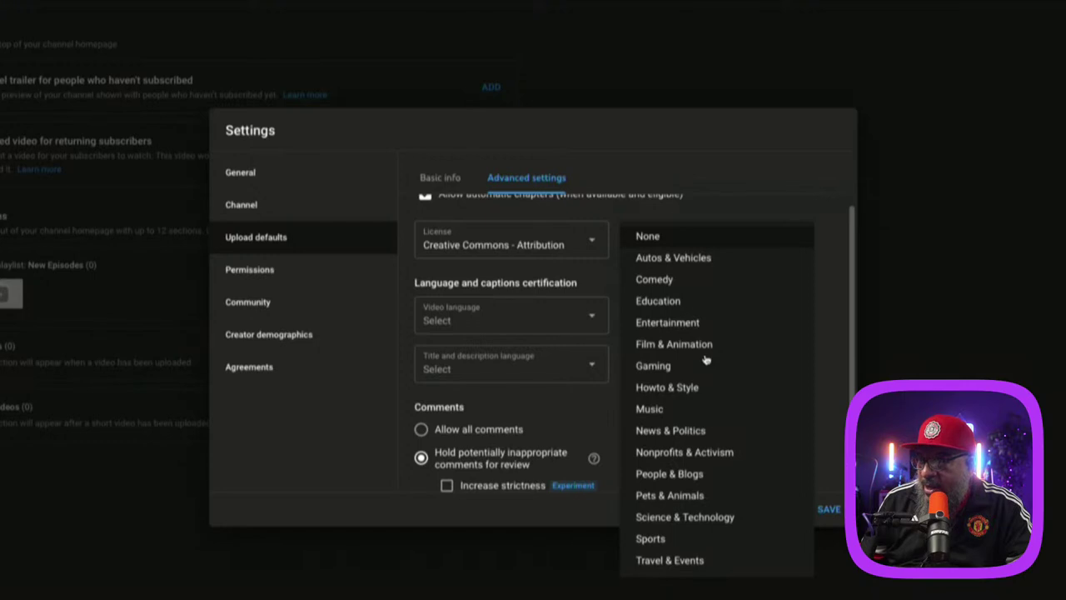
click(664, 305)
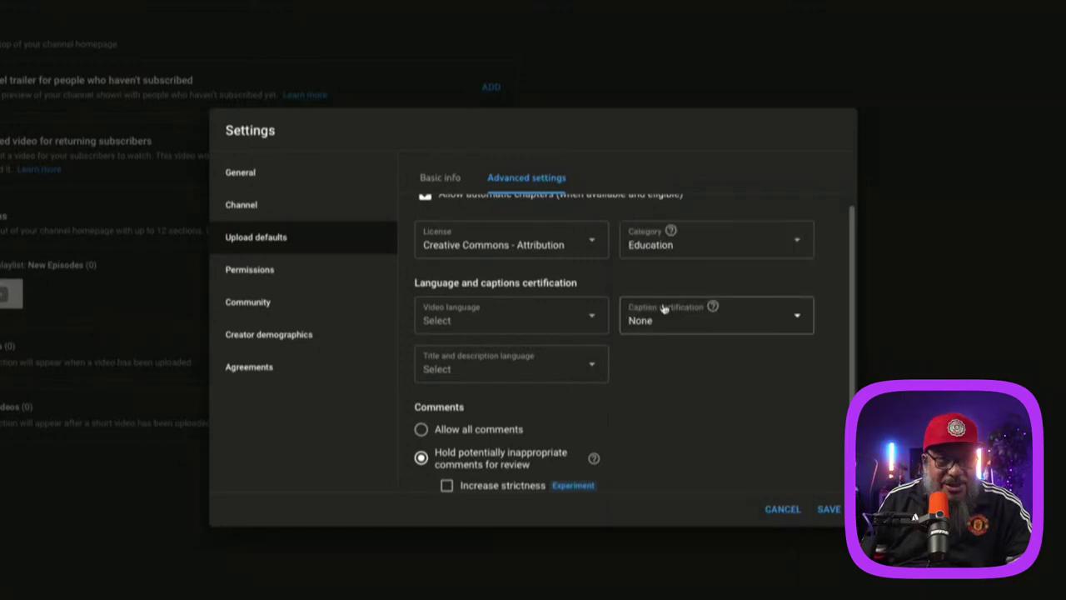
click(520, 325)
scroll(513, 460, down, 12)
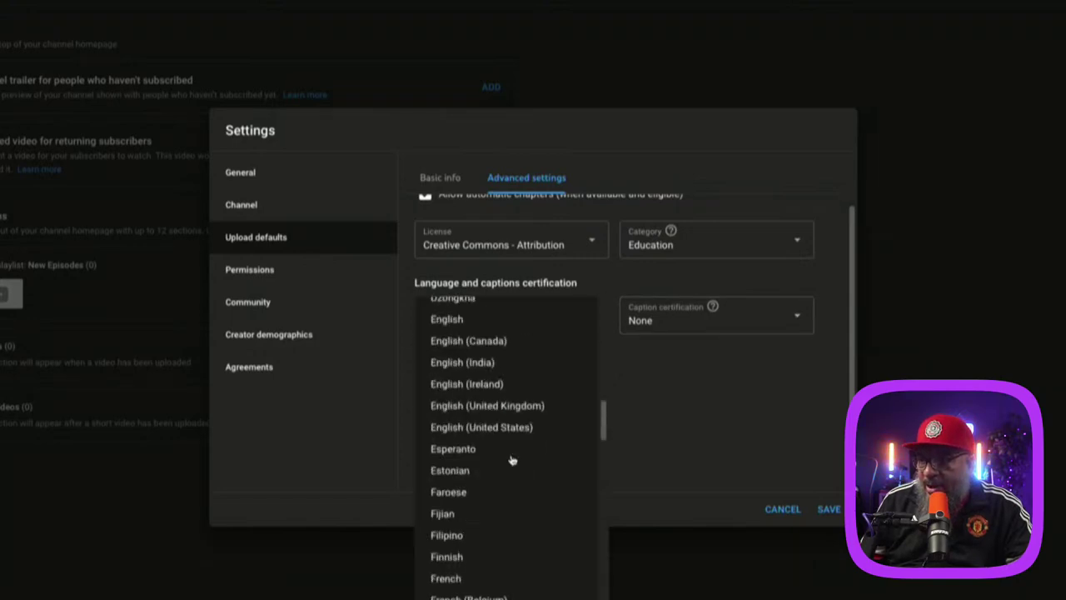
click(450, 319)
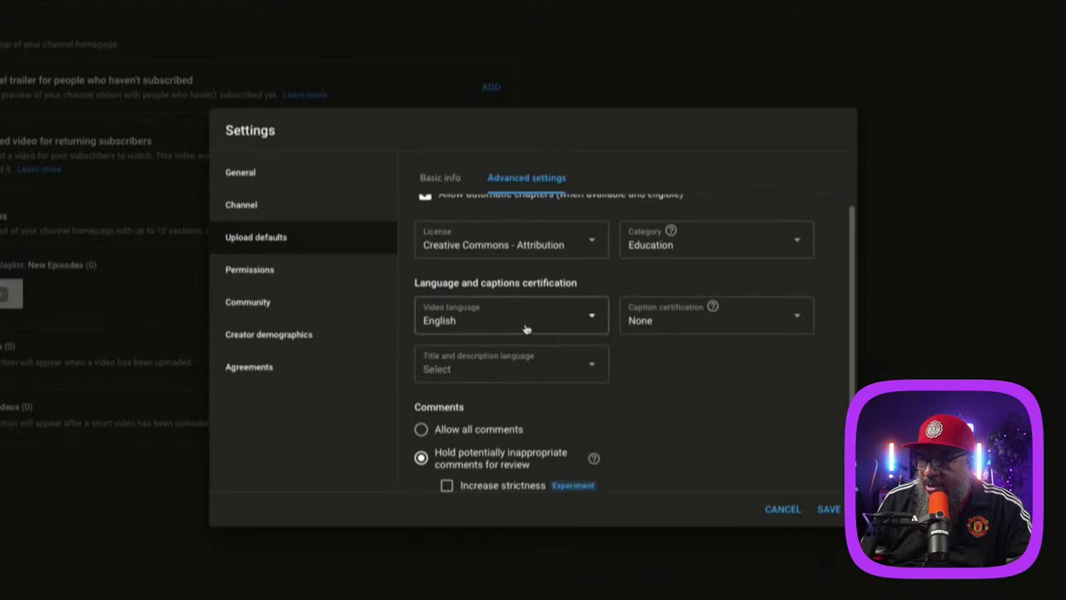
click(680, 332)
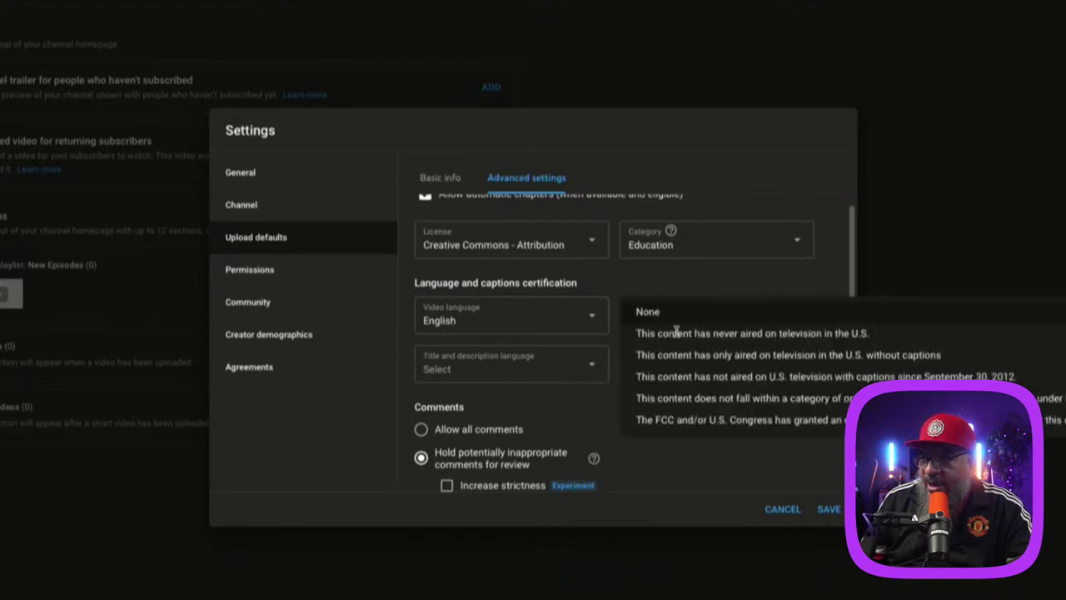
click(666, 313)
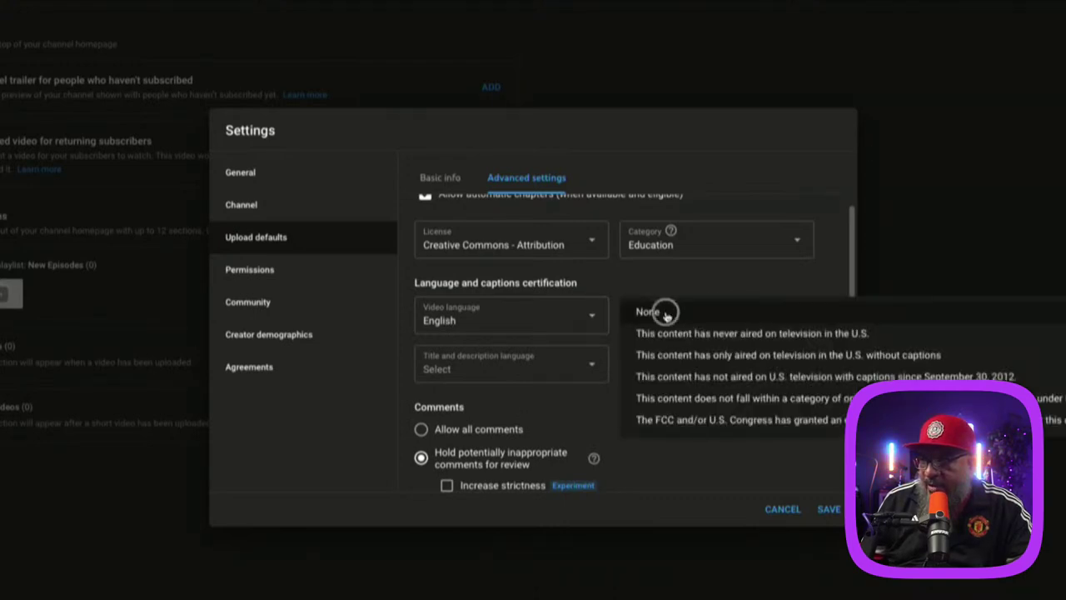
Step: Set title and description language to English, hold comments more strictly, and save
click(527, 371)
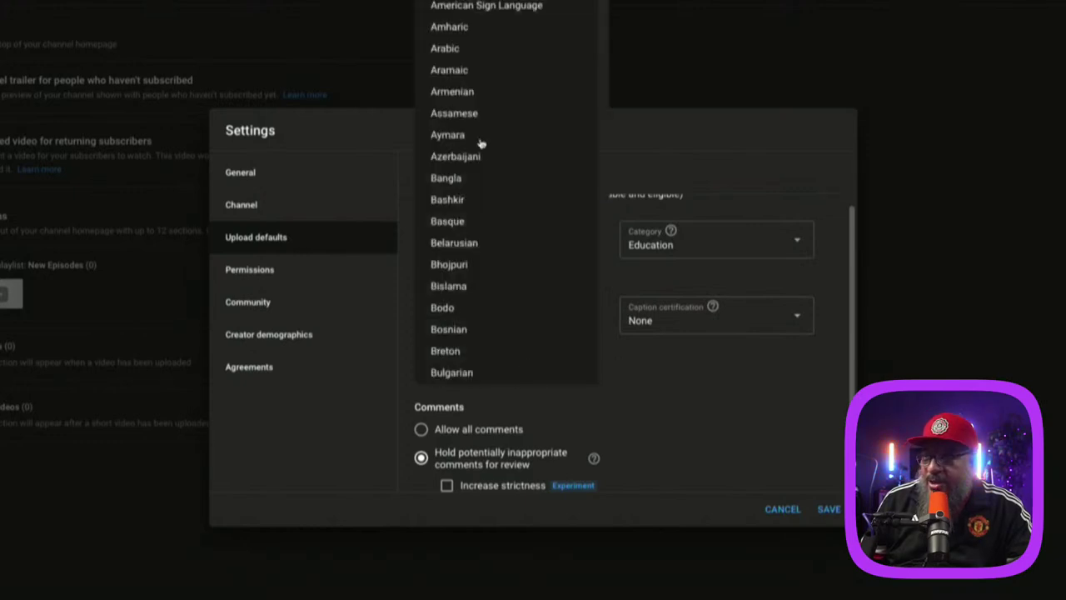
scroll(467, 237, down, 5)
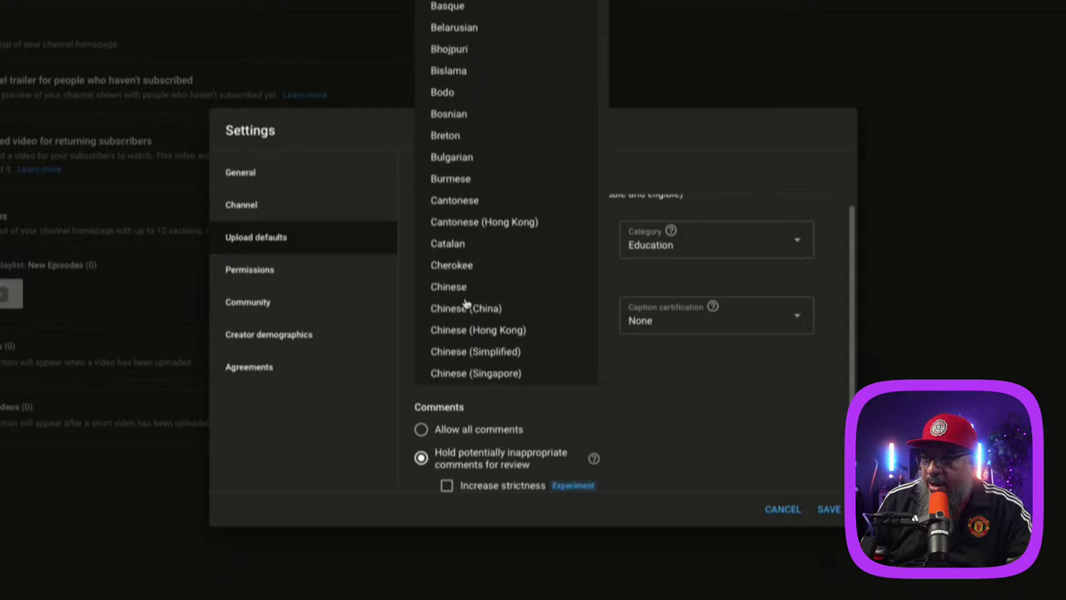
scroll(506, 348, down, 4)
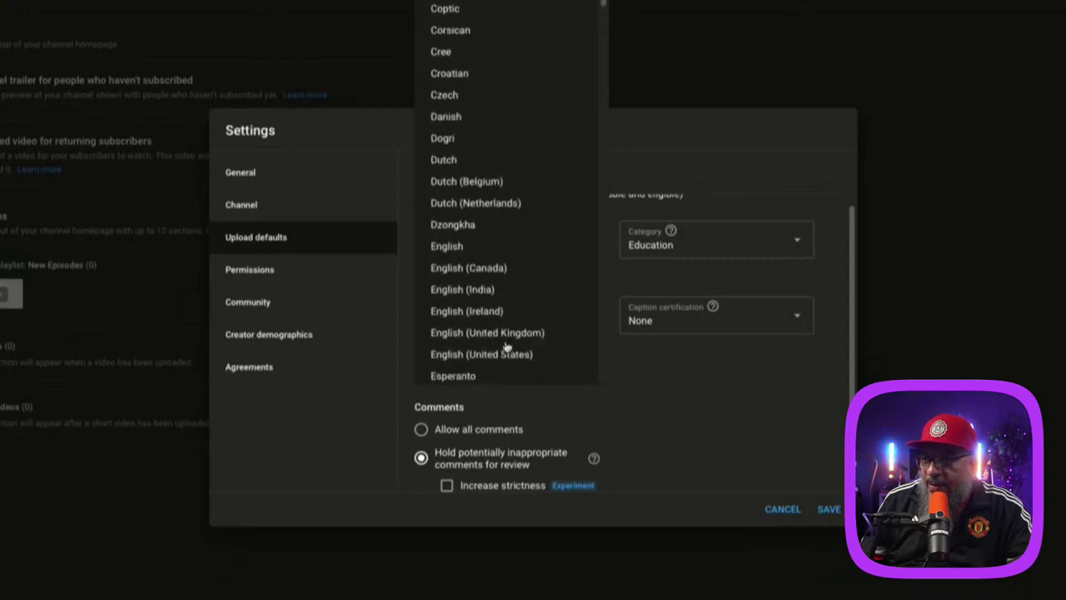
click(449, 246)
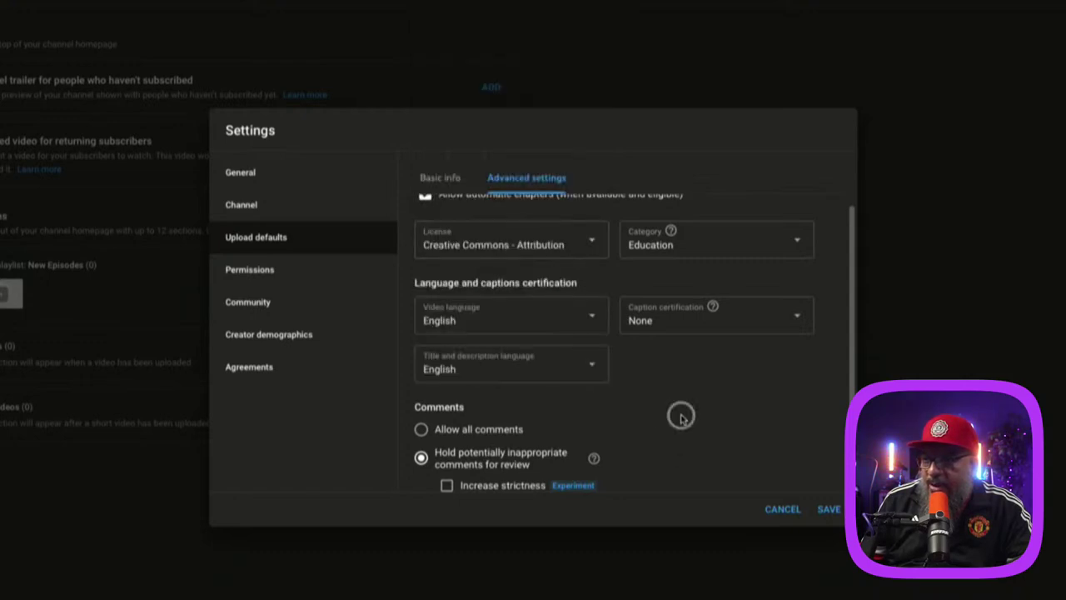
scroll(715, 411, down, 2)
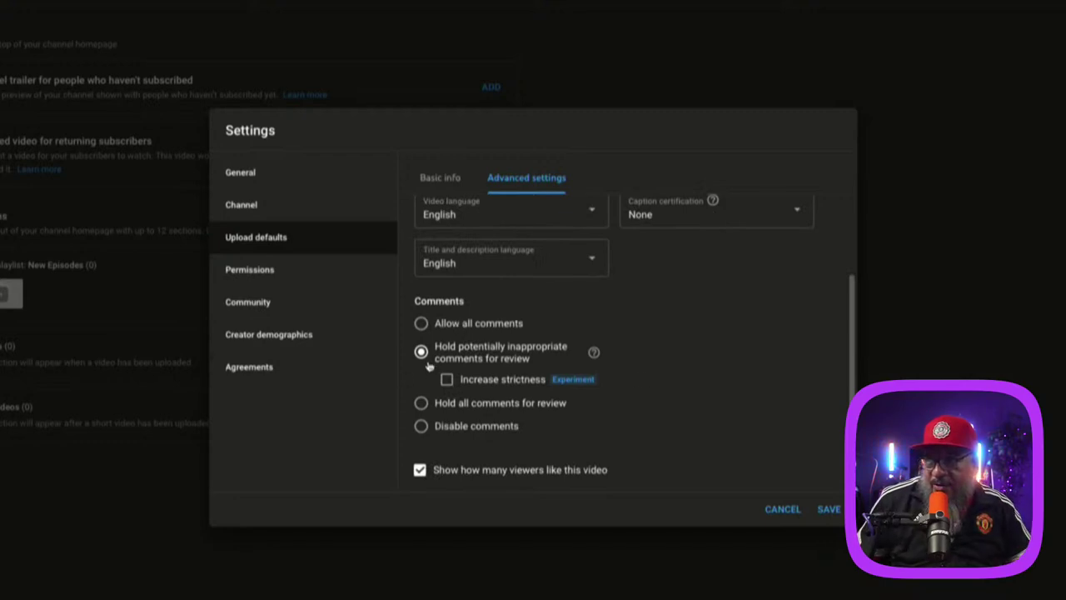
click(447, 380)
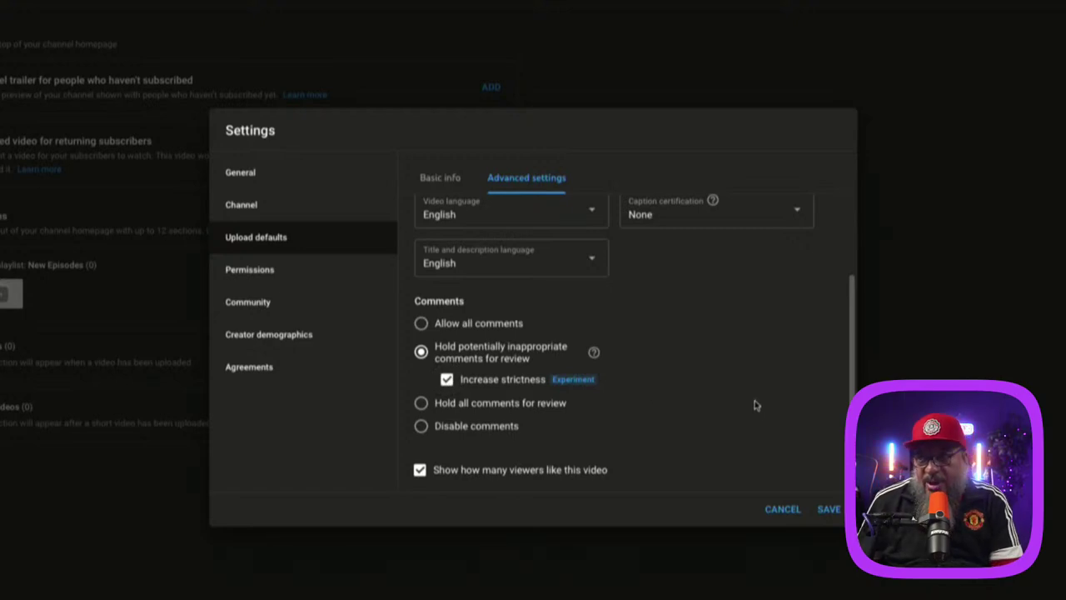
click(832, 513)
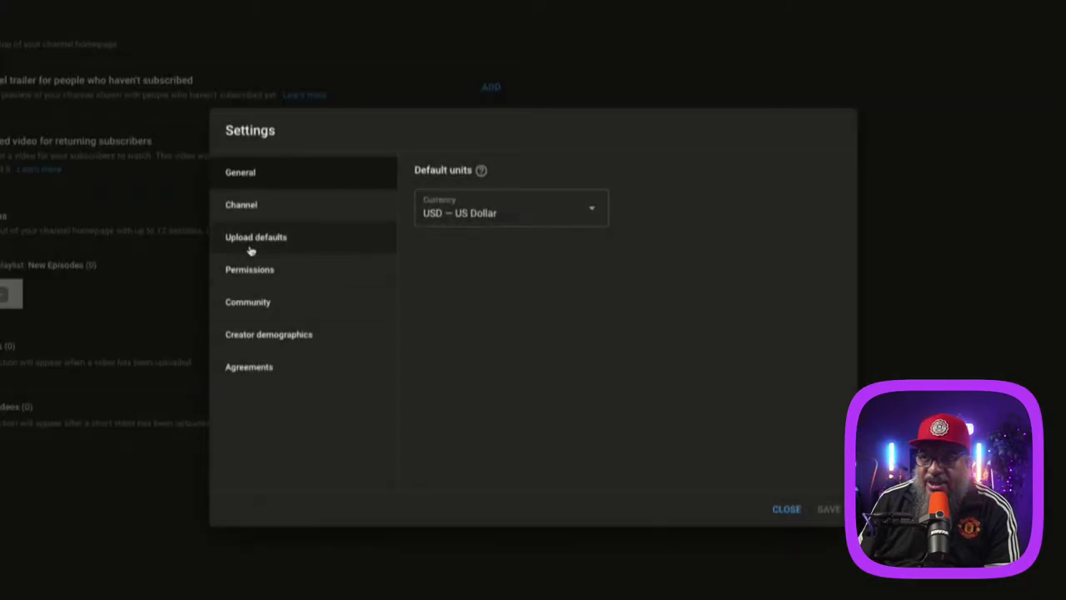
Step: Go from Permissions settings to the Creator 50 Brand Account permissions page
click(272, 272)
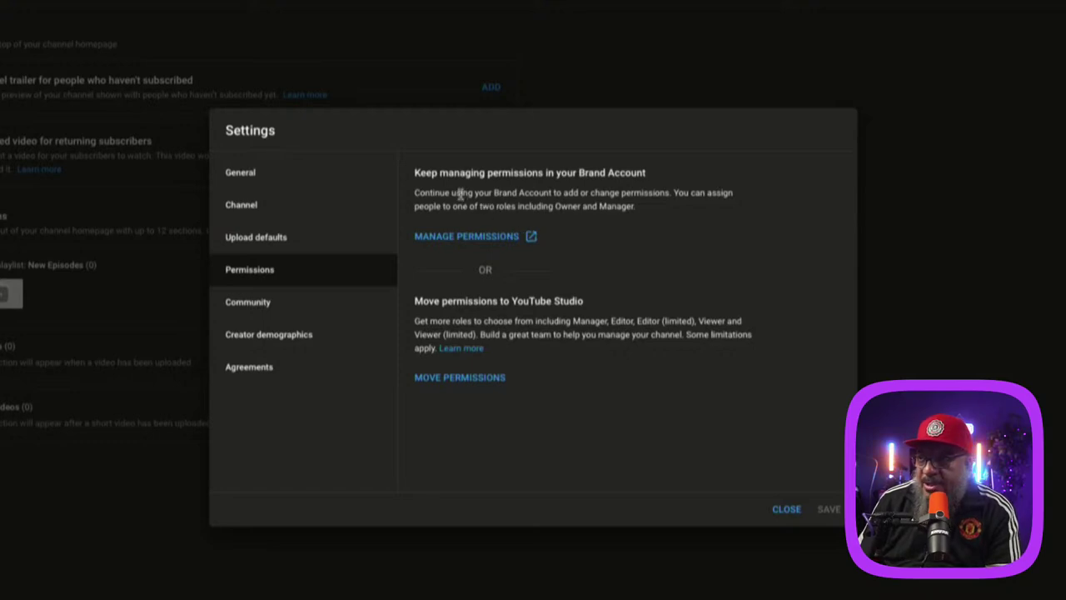
click(504, 236)
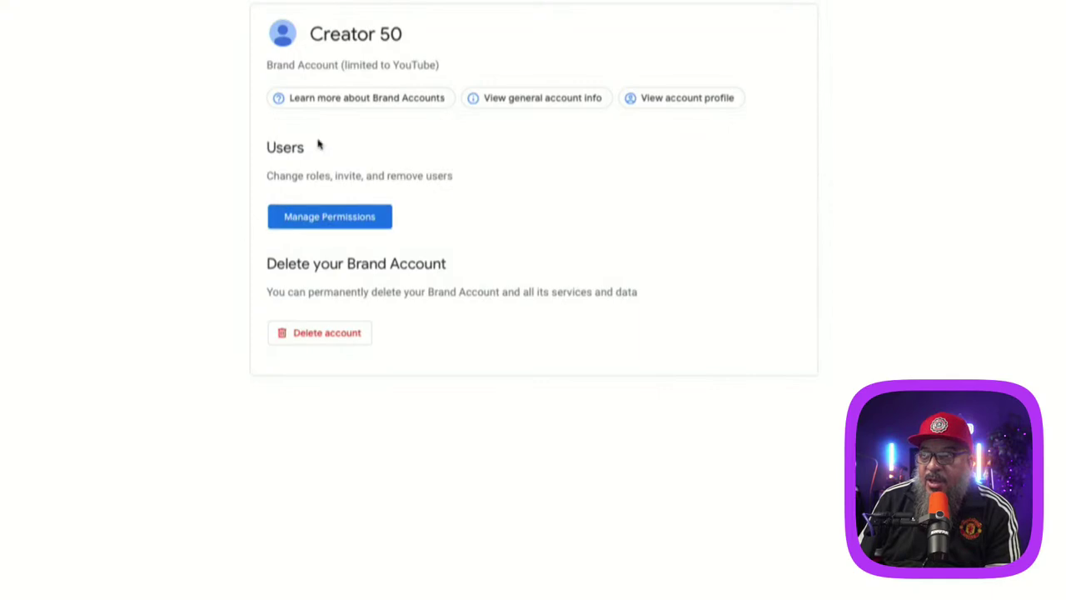
Step: Start adding a new user to the Brand Account with the Manager role
click(329, 219)
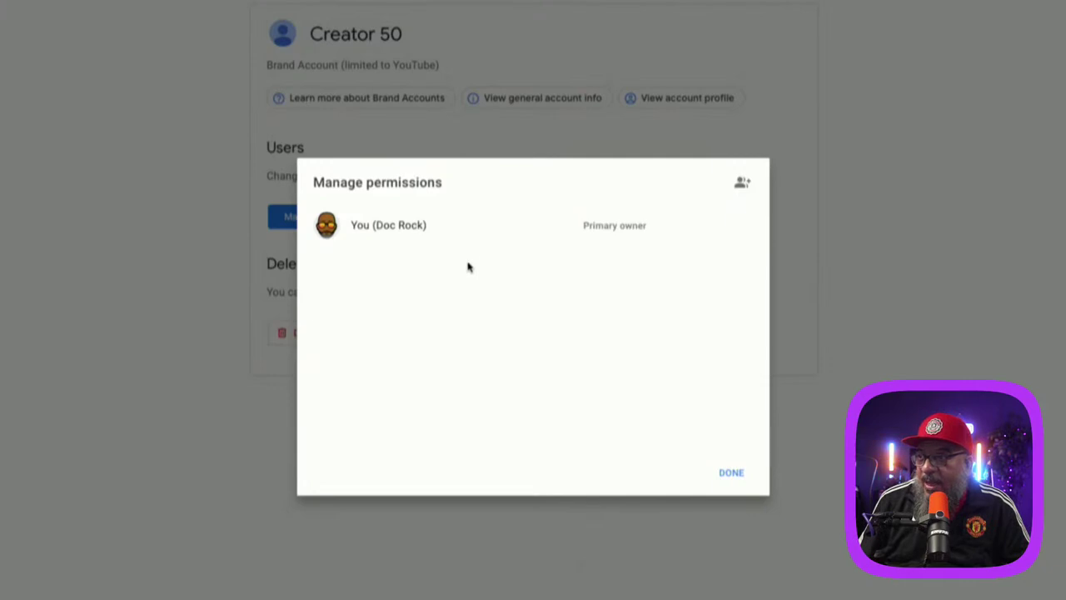
click(741, 185)
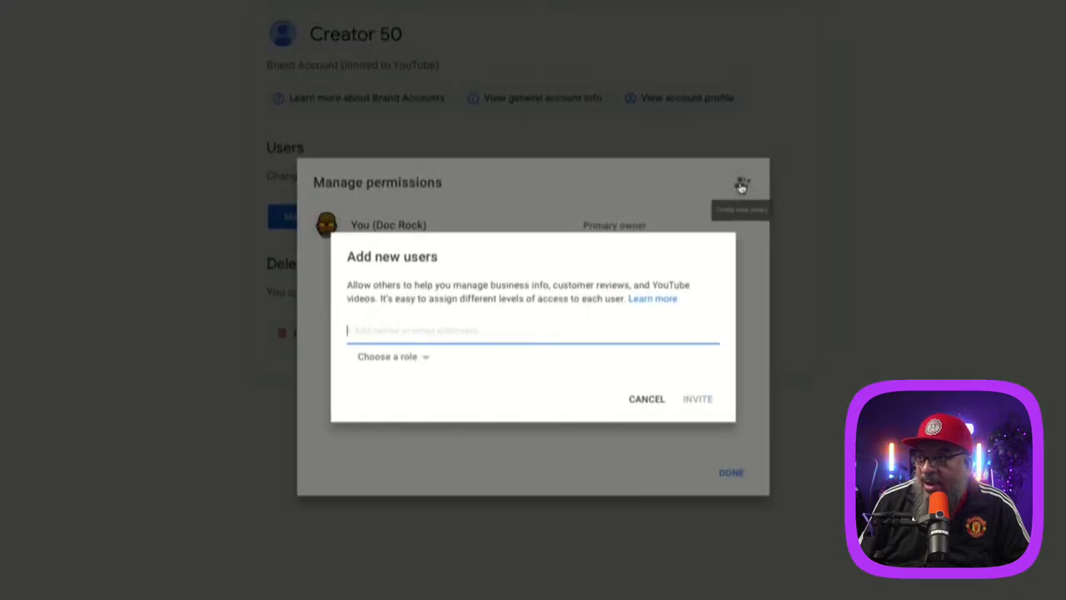
click(425, 356)
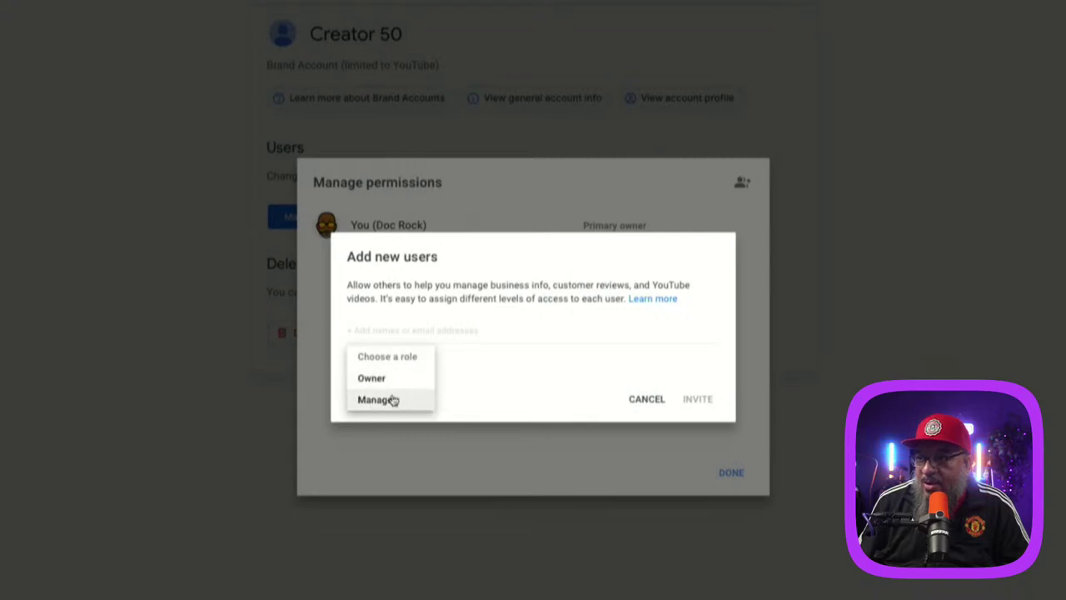
click(393, 401)
click(436, 332)
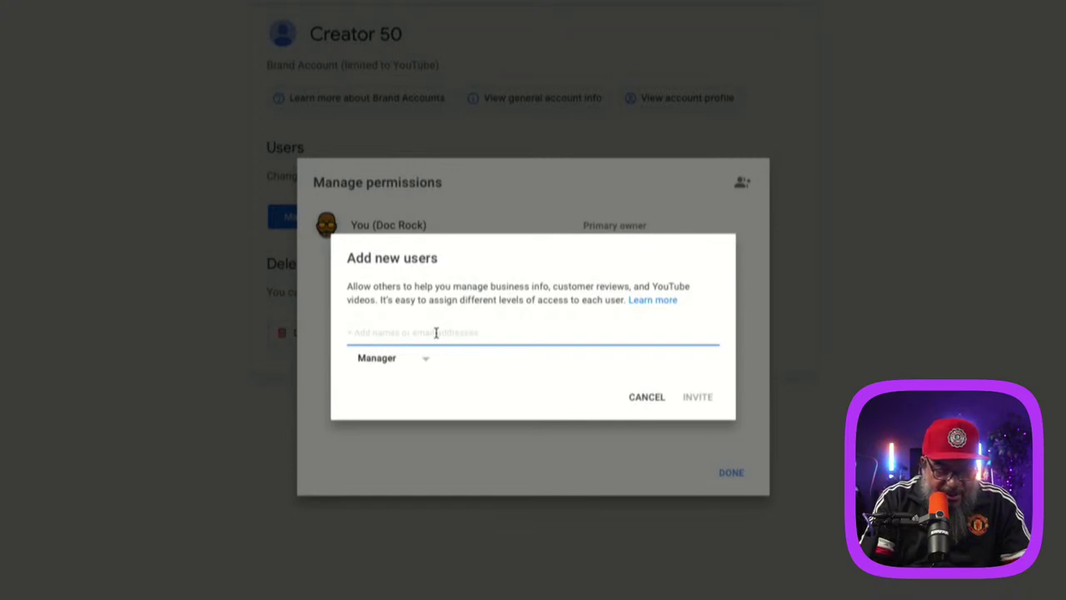
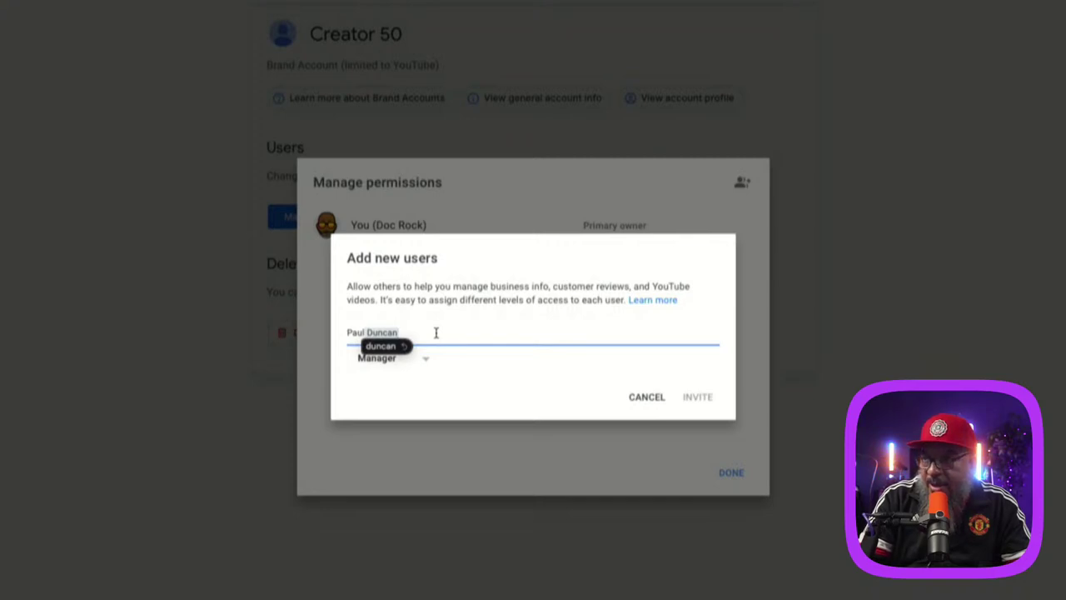
Step: Enter a contact's name, pick the suggested person, then remove them from the invite
click(349, 332)
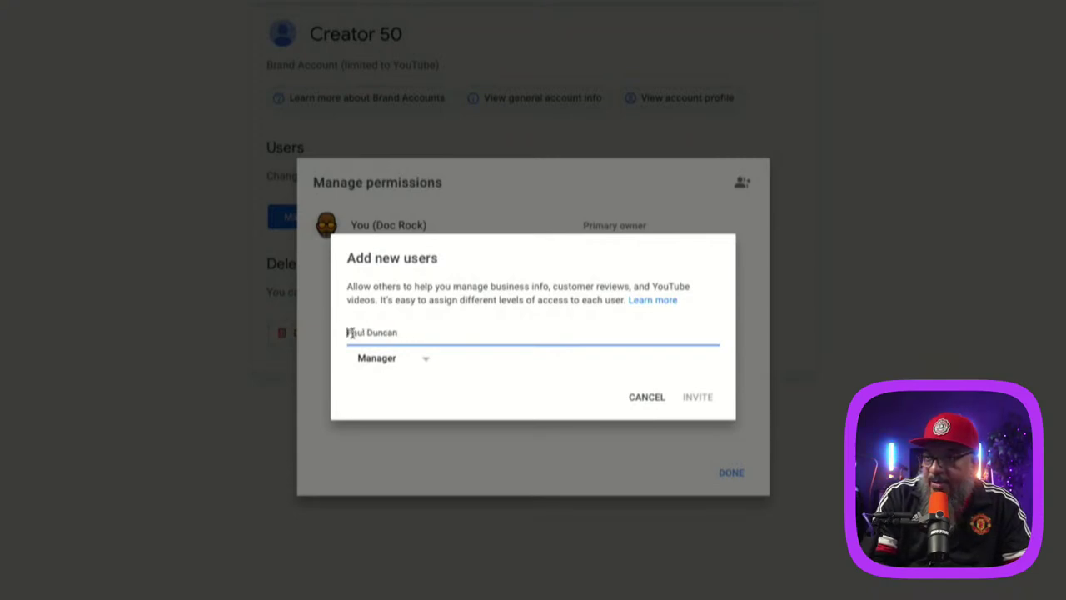
key(ctrl+a)
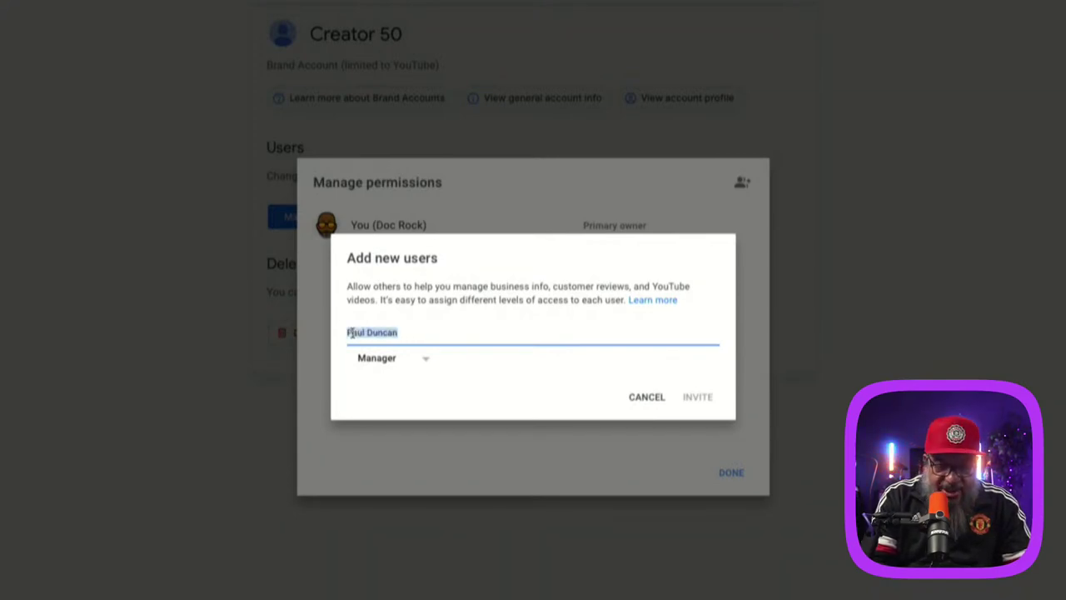
text(Keely)
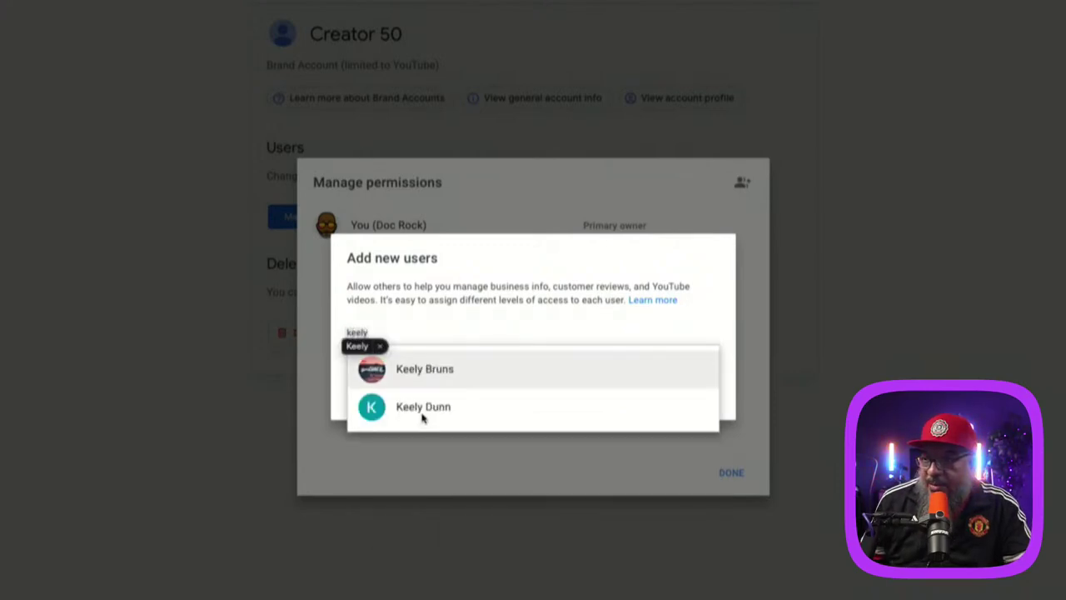
click(374, 415)
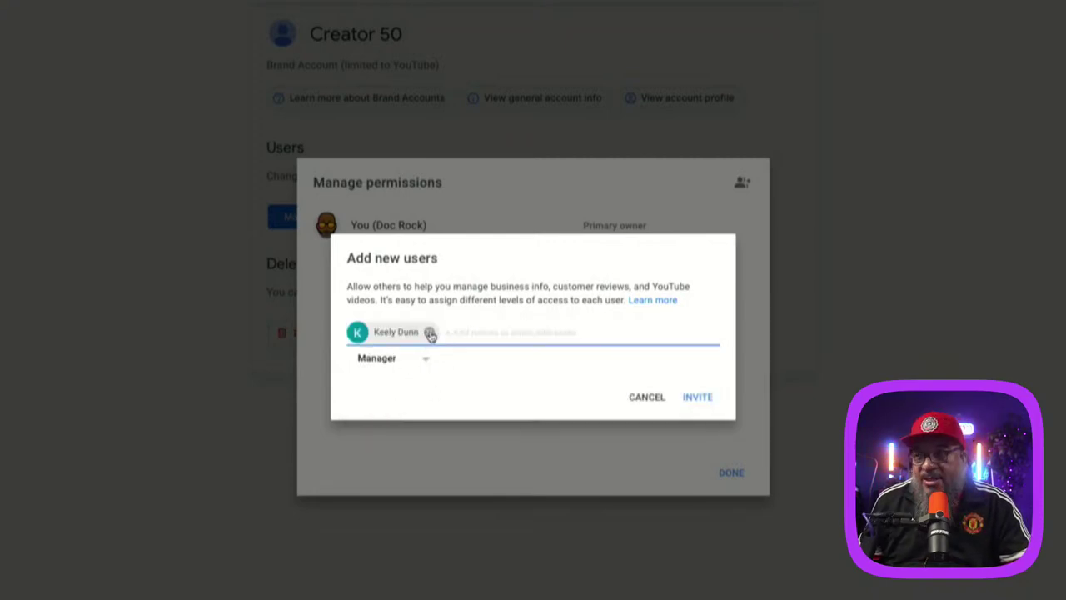
click(429, 332)
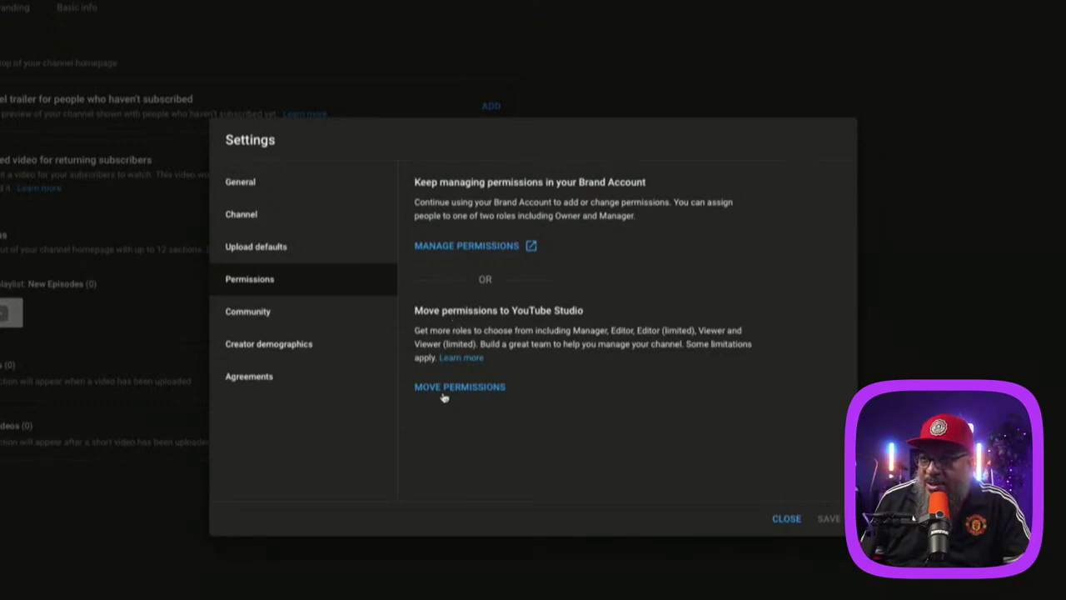
Step: Open Community settings and focus the Moderators field under automated filters
click(287, 318)
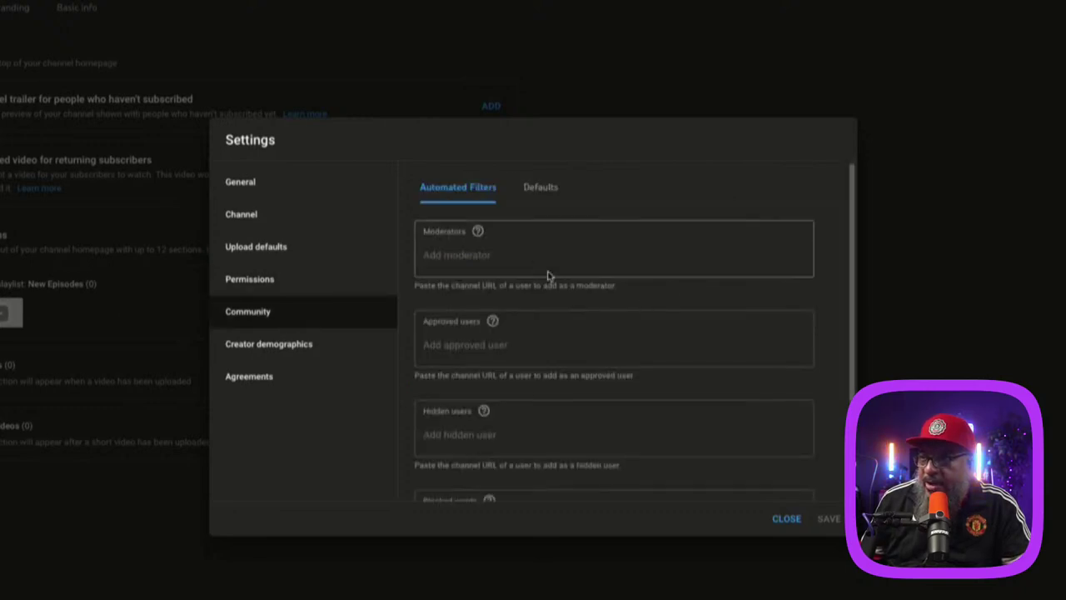
scroll(535, 259, down, 1)
scroll(533, 255, up, 1)
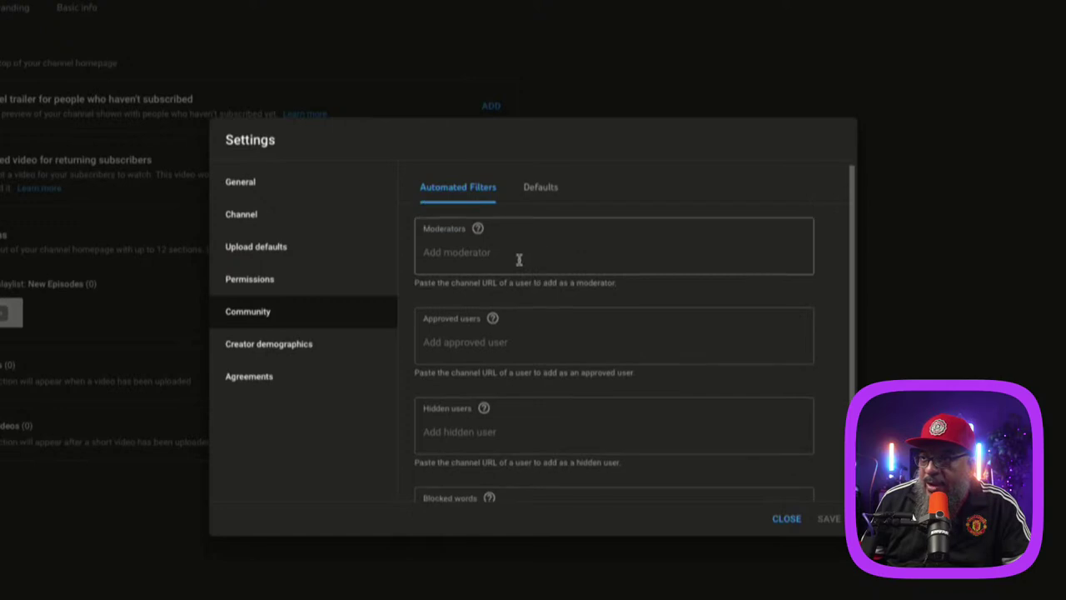
click(520, 258)
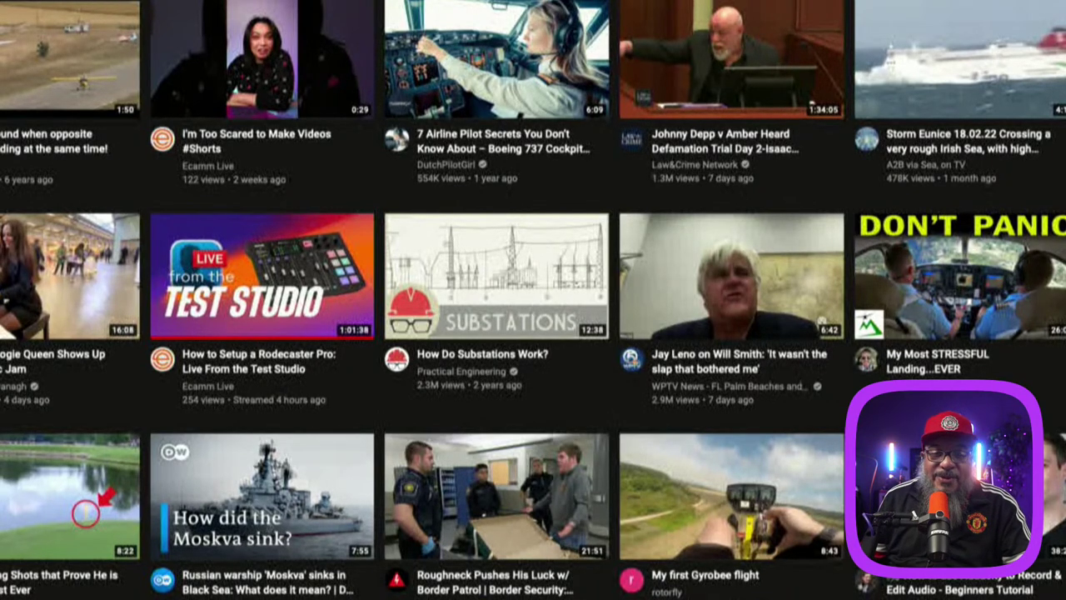
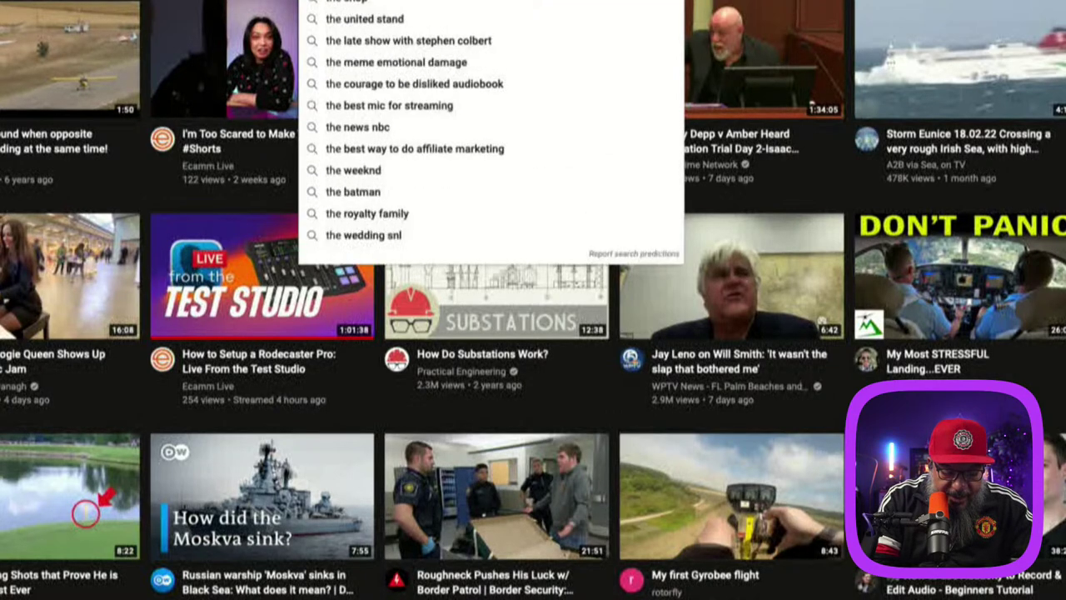
Step: Search YouTube for the intended moderator's channel and copy its URL
key(Escape)
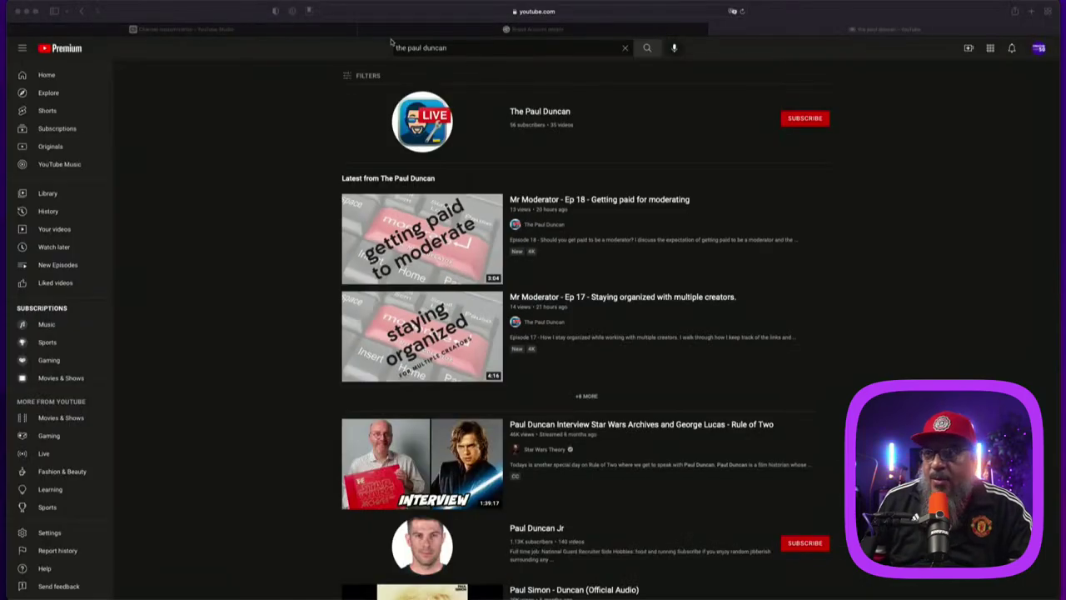
click(440, 132)
click(426, 136)
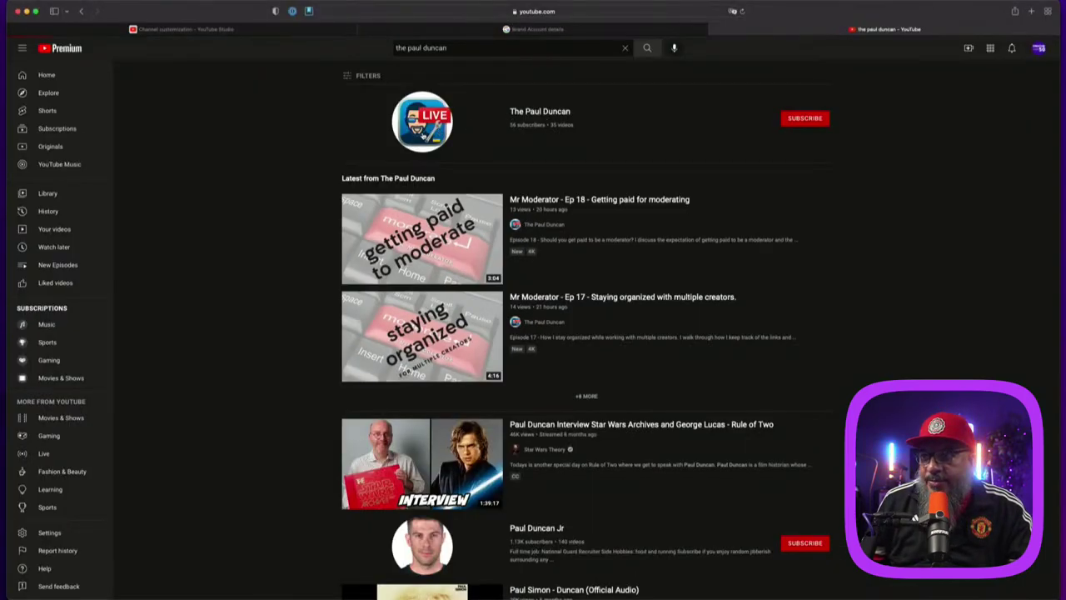
click(408, 12)
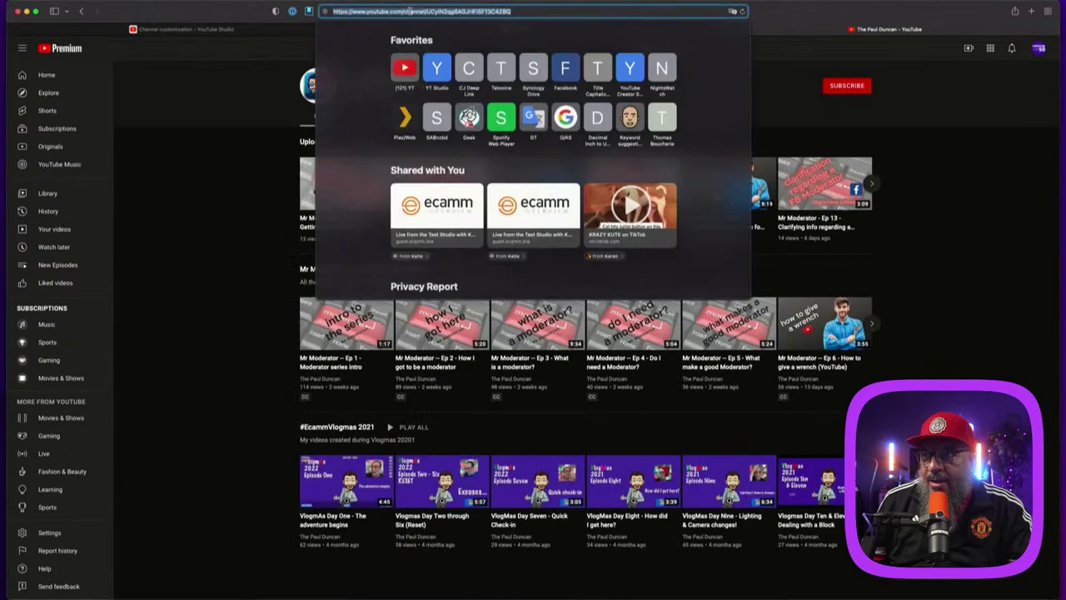
key(Escape)
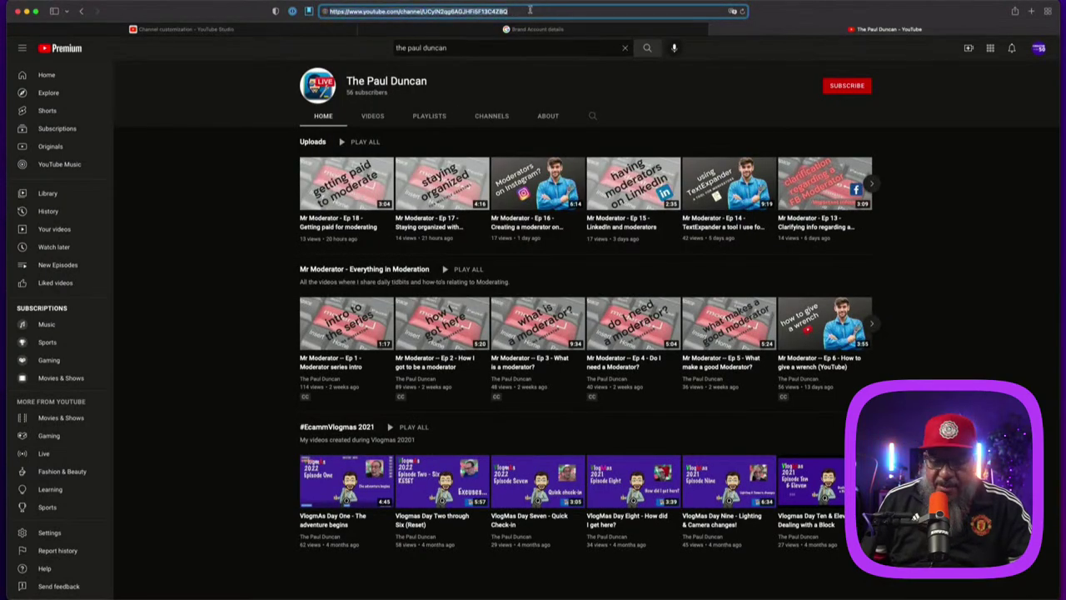
Step: Paste the channel URL into Studio's Moderators field and add the suggested channel
click(308, 33)
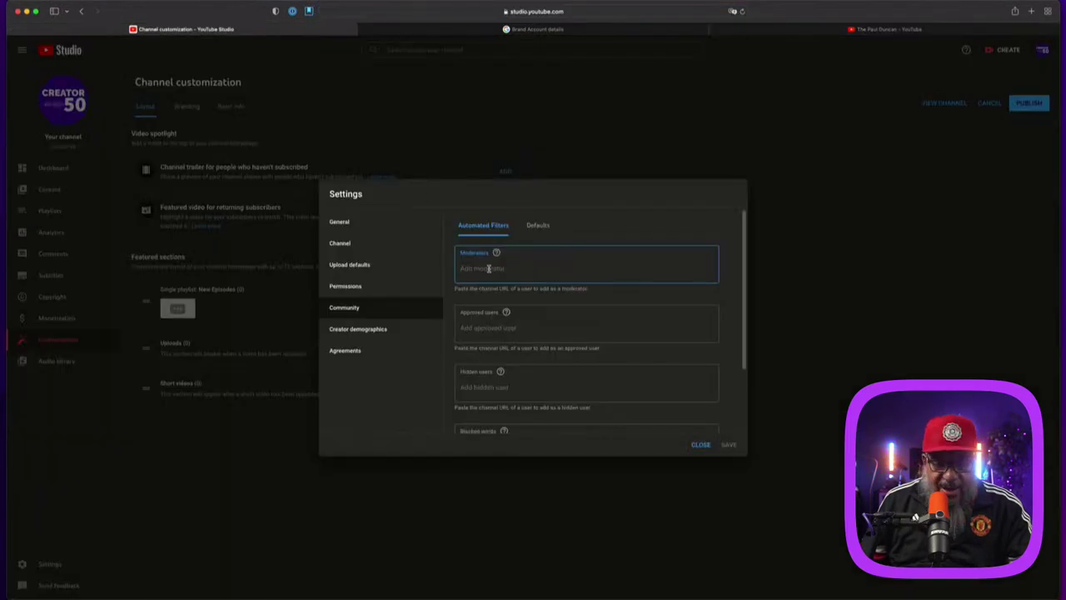
text(https://www.youtube.com/channel/UCylN2qg6AGJHFi5F13C4ZBQ)
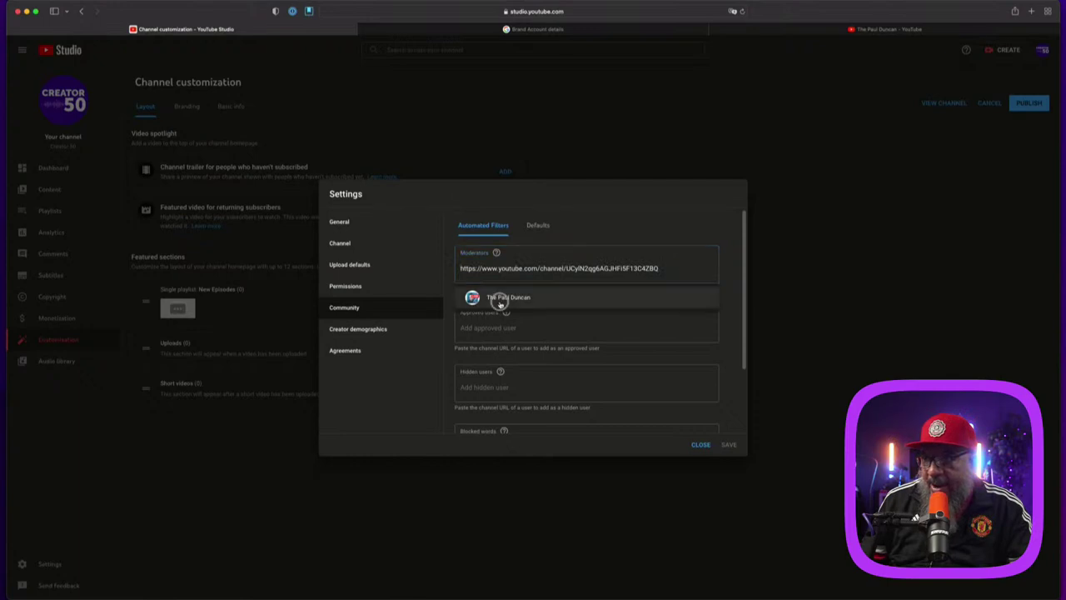
click(500, 303)
Step: Search for 'mr camera junkie', copy the MrCameraJunkie channel URL, and paste it into Moderators
click(756, 32)
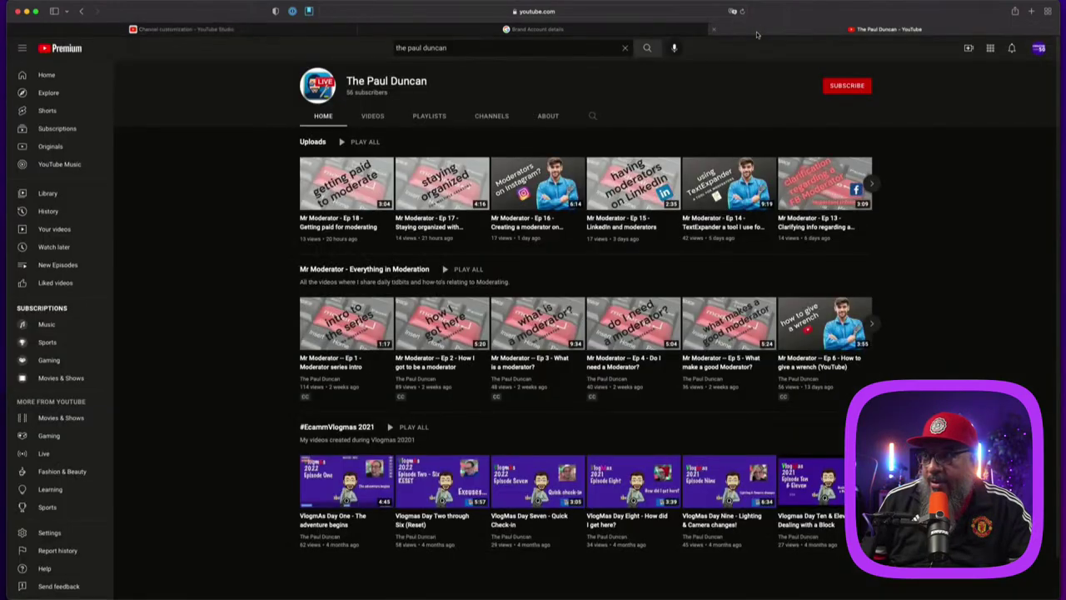
double_click(458, 48)
triple_click(458, 48)
text(mr camera j)
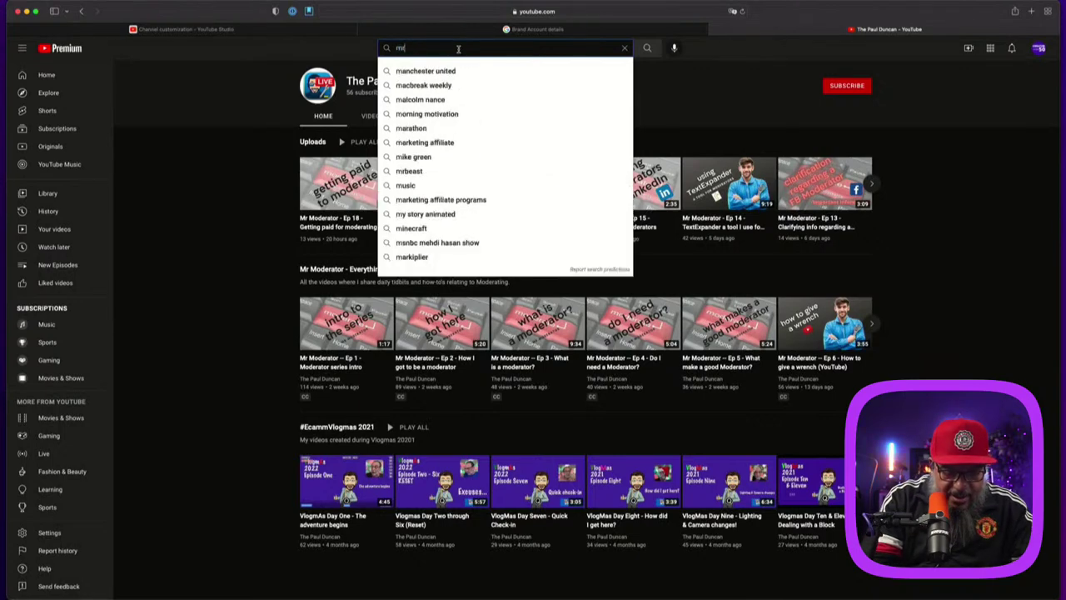
text(unkie)
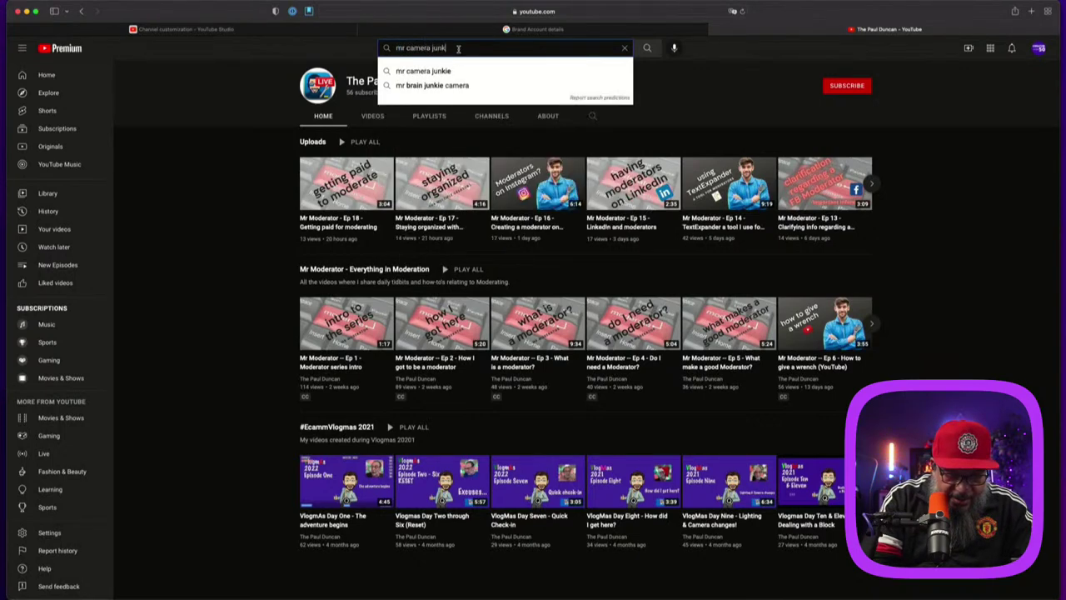
key(Return)
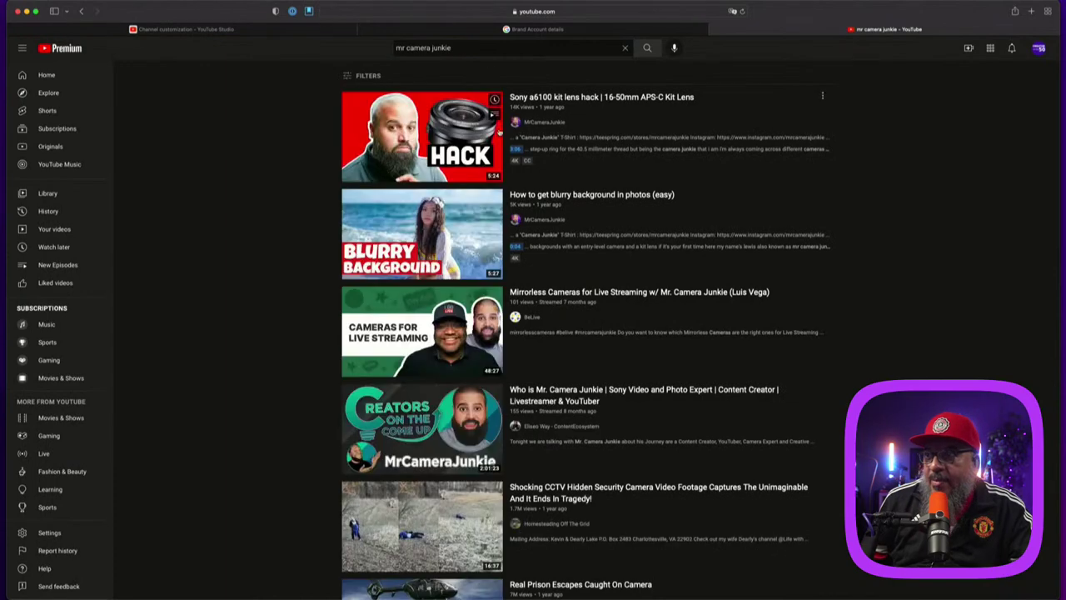
click(546, 121)
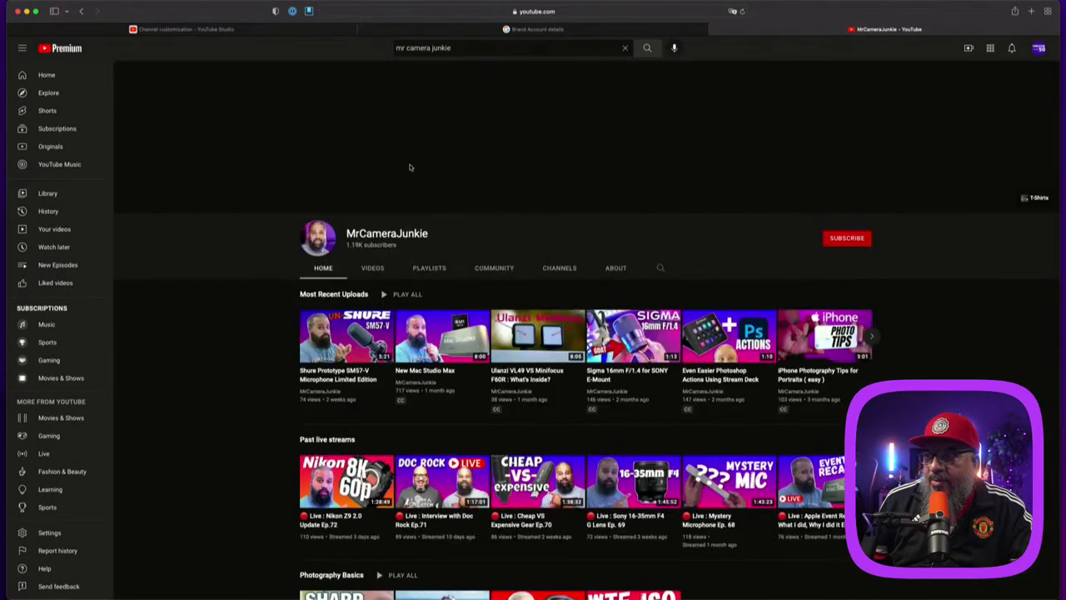
click(473, 12)
key(super+c)
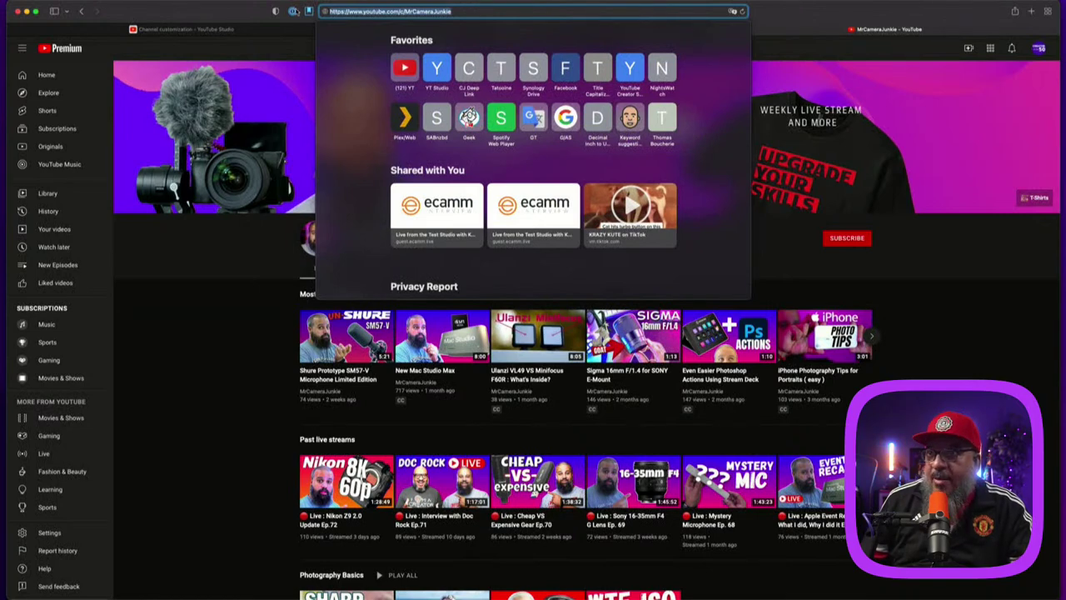
key(Escape)
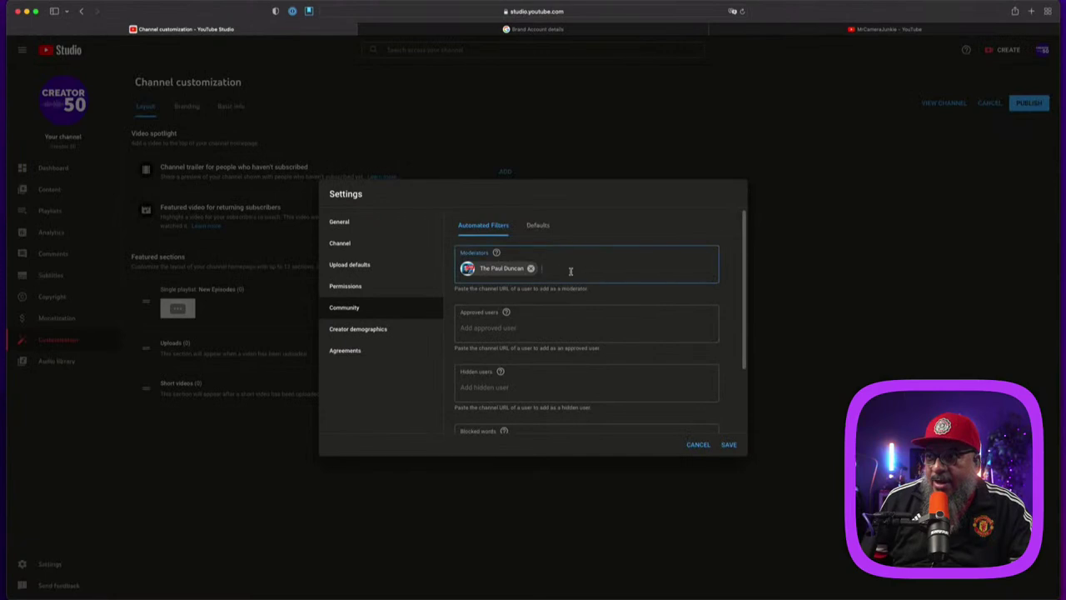
key(super+v)
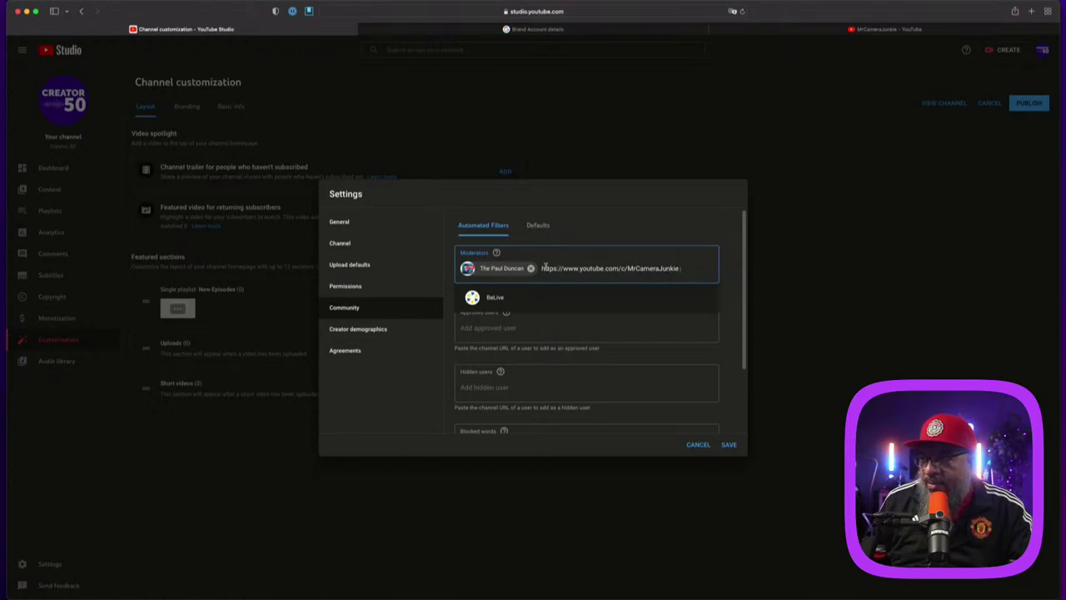
Step: Delete the pasted channel address from the Moderators field
drag(685, 267, 549, 269)
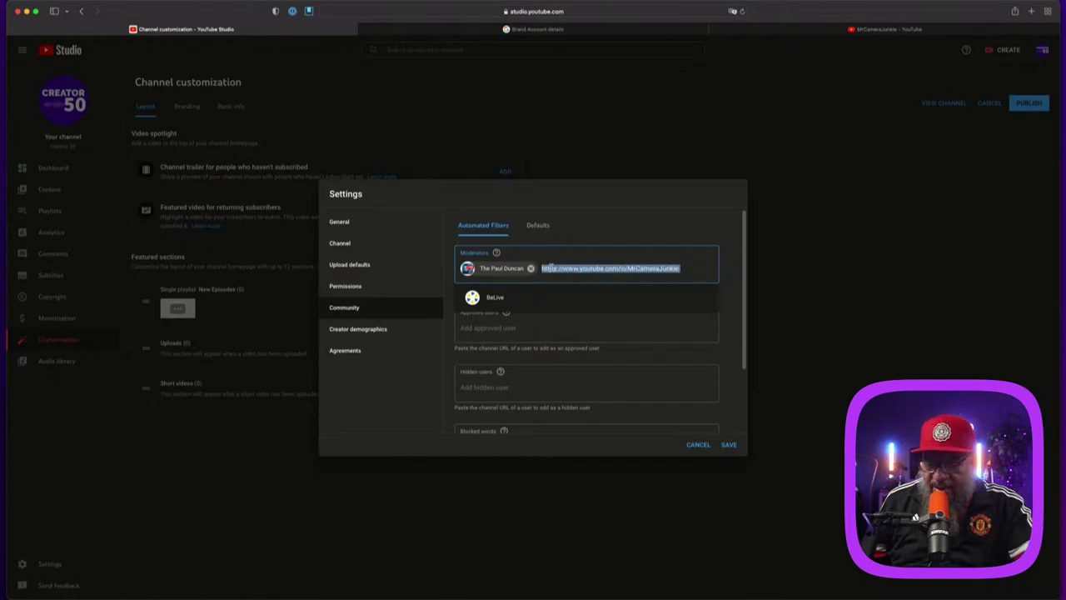
key(BackSpace)
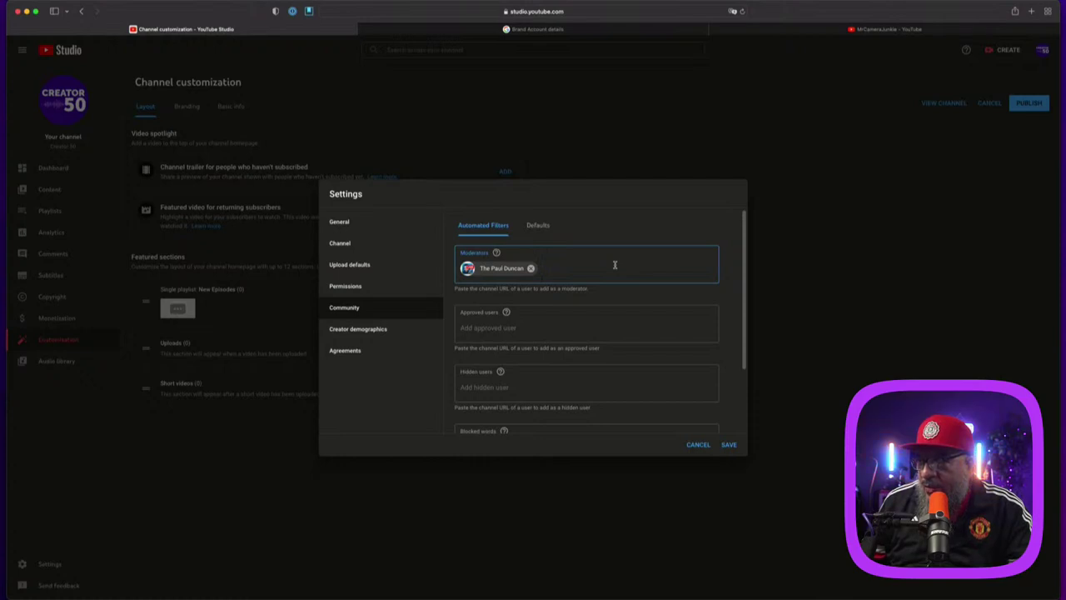
scroll(551, 335, down, 2)
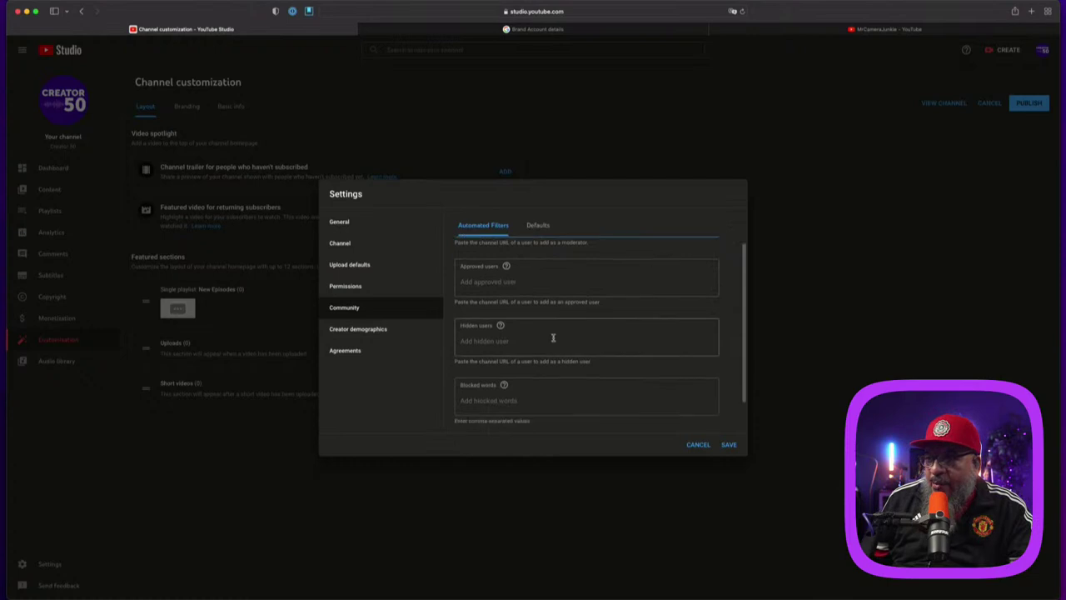
scroll(552, 333, down, 2)
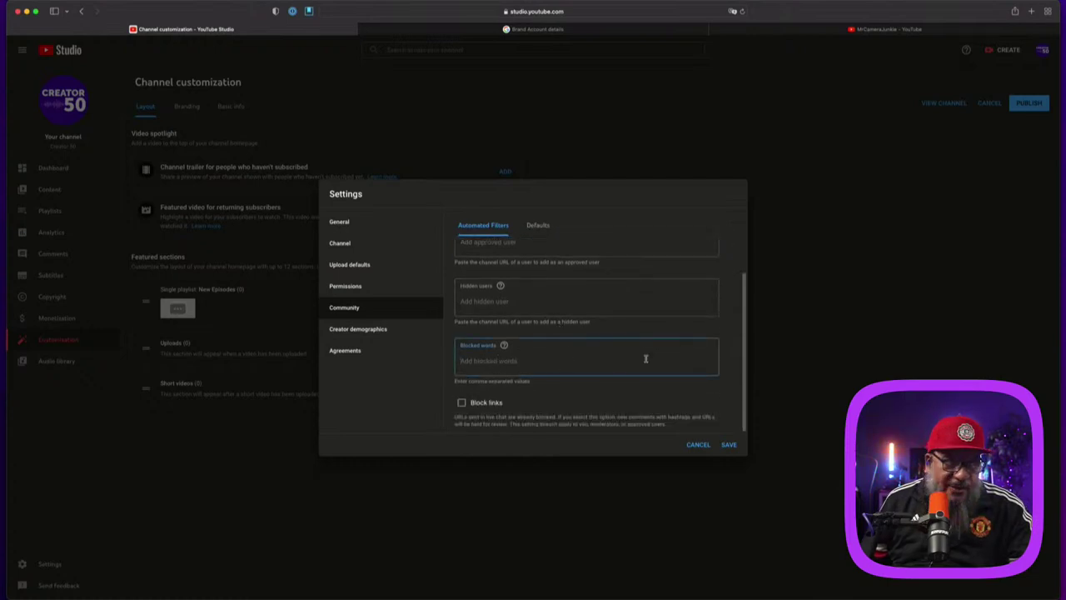
scroll(597, 379, up, 3)
click(581, 276)
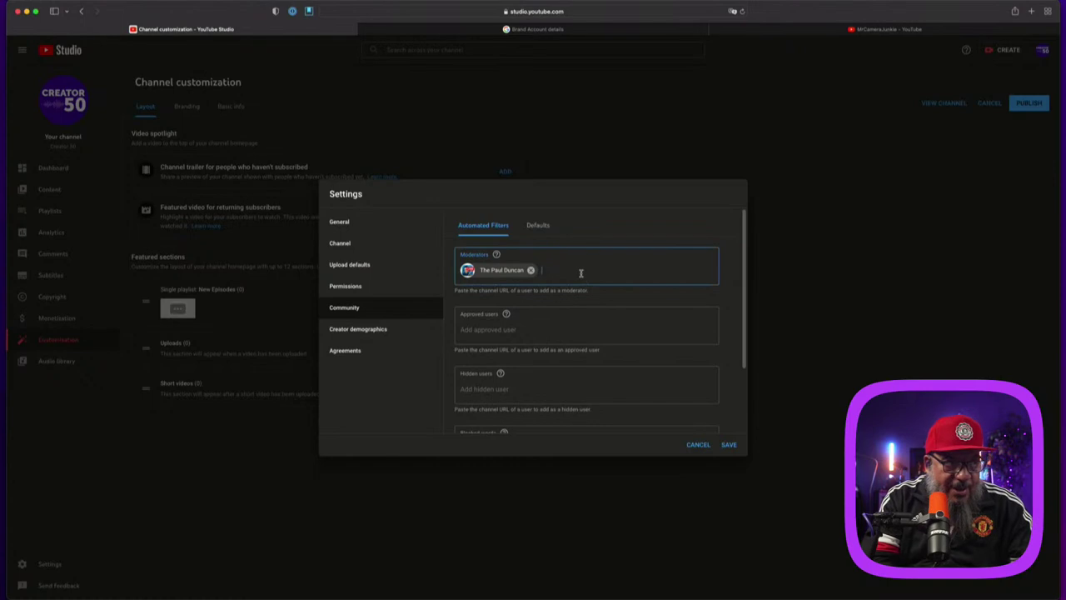
text(2di)
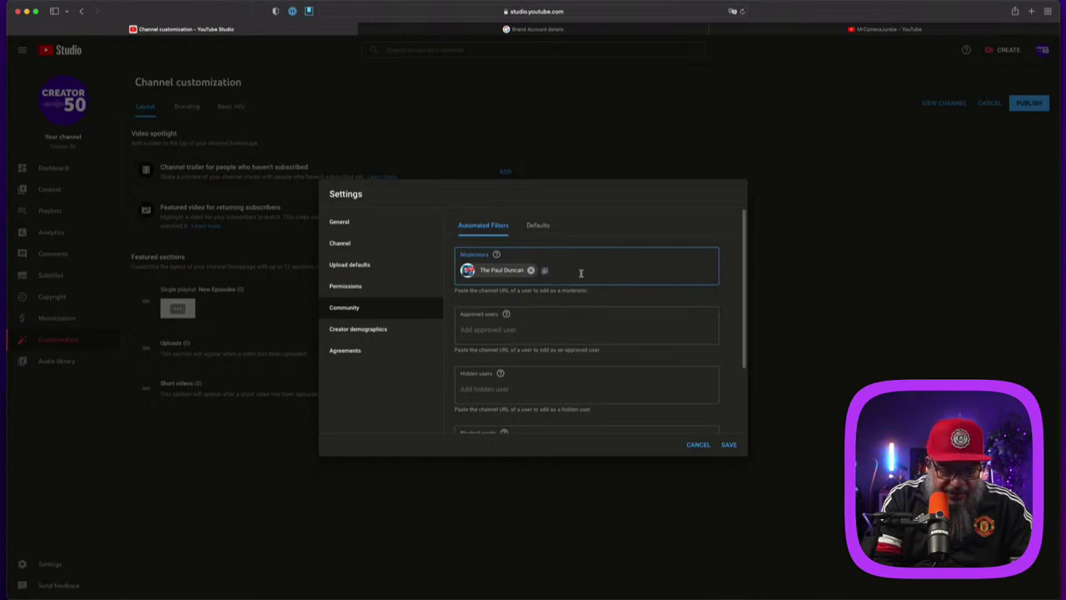
text(@Discord For Creators)
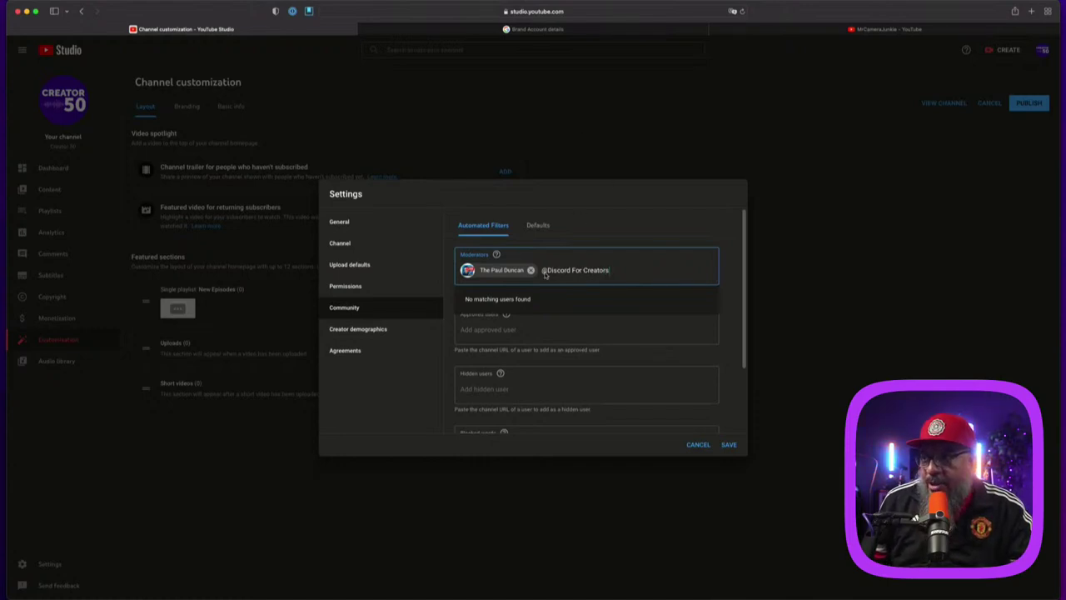
drag(542, 269, 657, 272)
key(BackSpace)
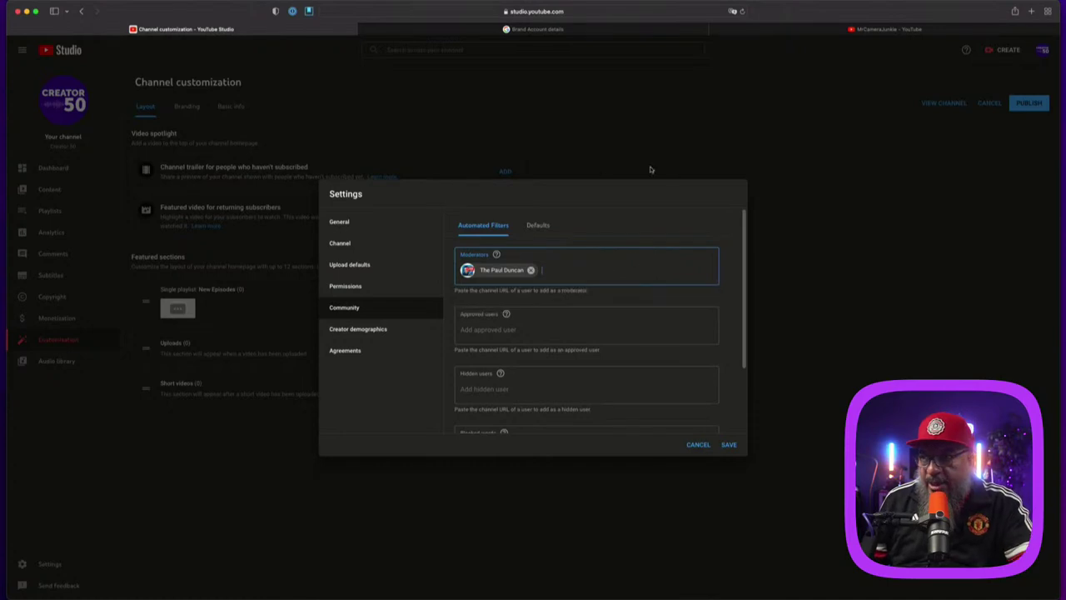
Step: Shorten the MrCameraJunkie channel address by removing 'c/' and copy it
click(785, 30)
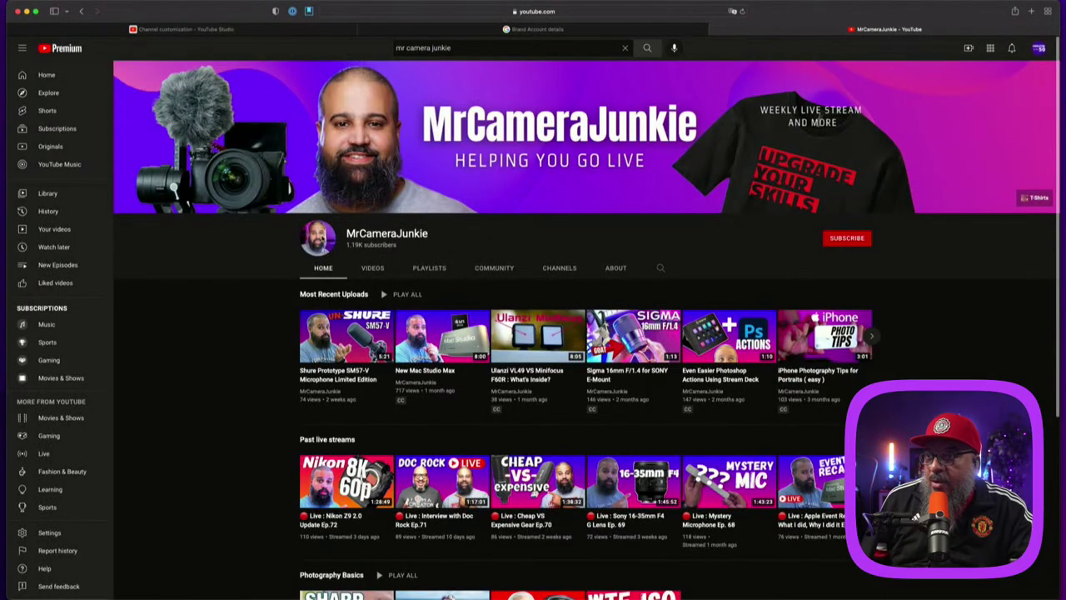
click(407, 13)
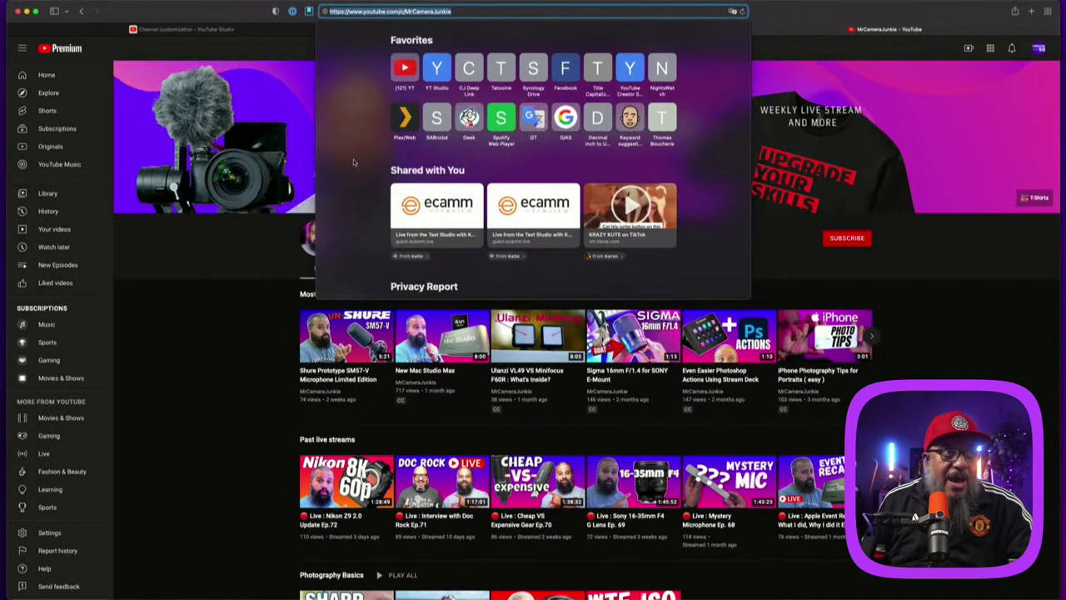
click(291, 324)
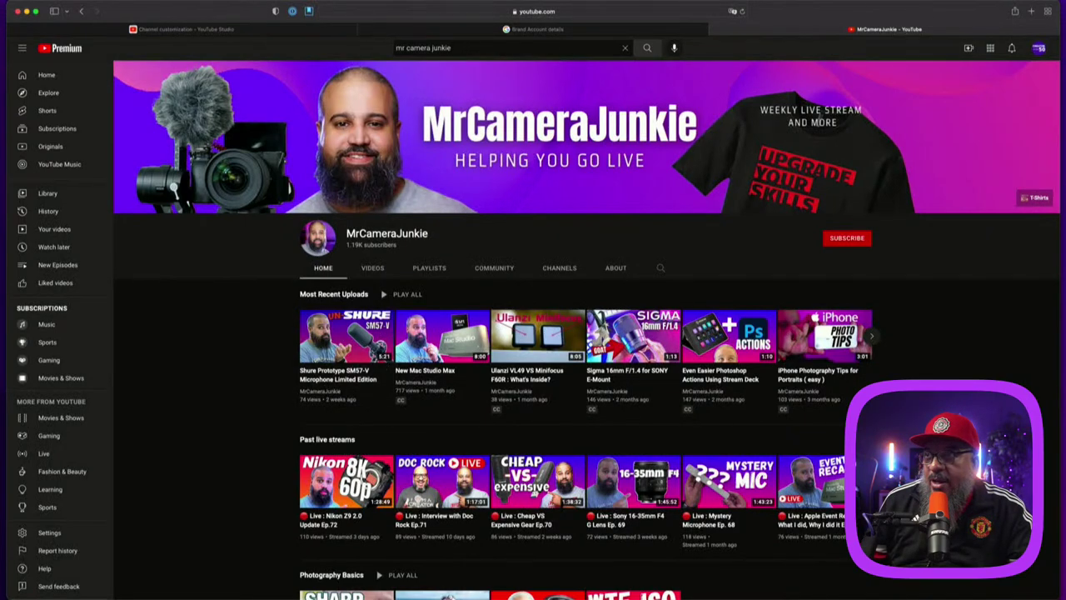
click(571, 12)
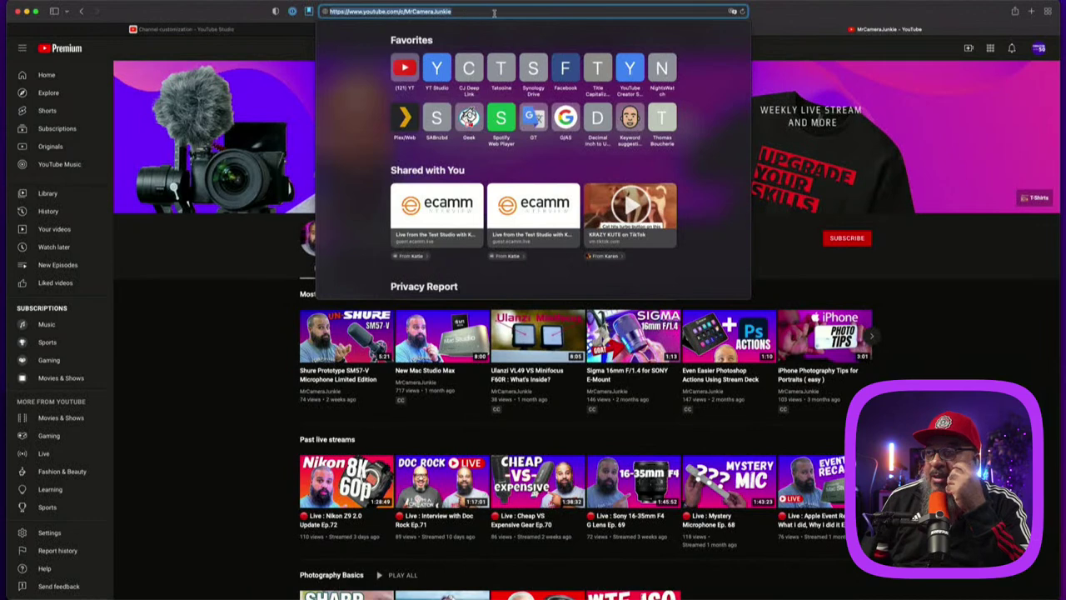
click(400, 12)
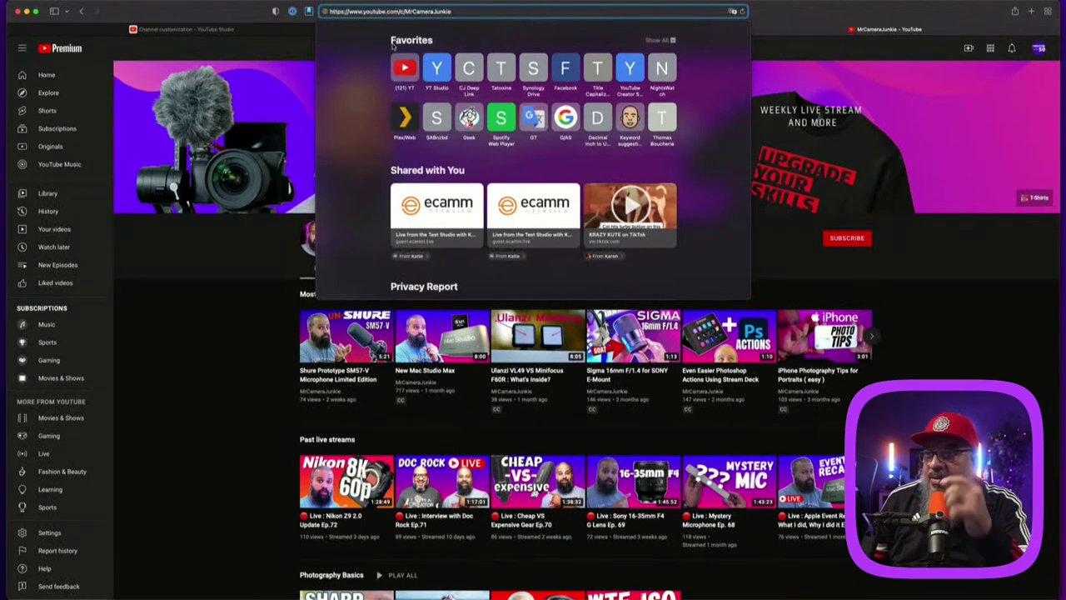
key(Escape)
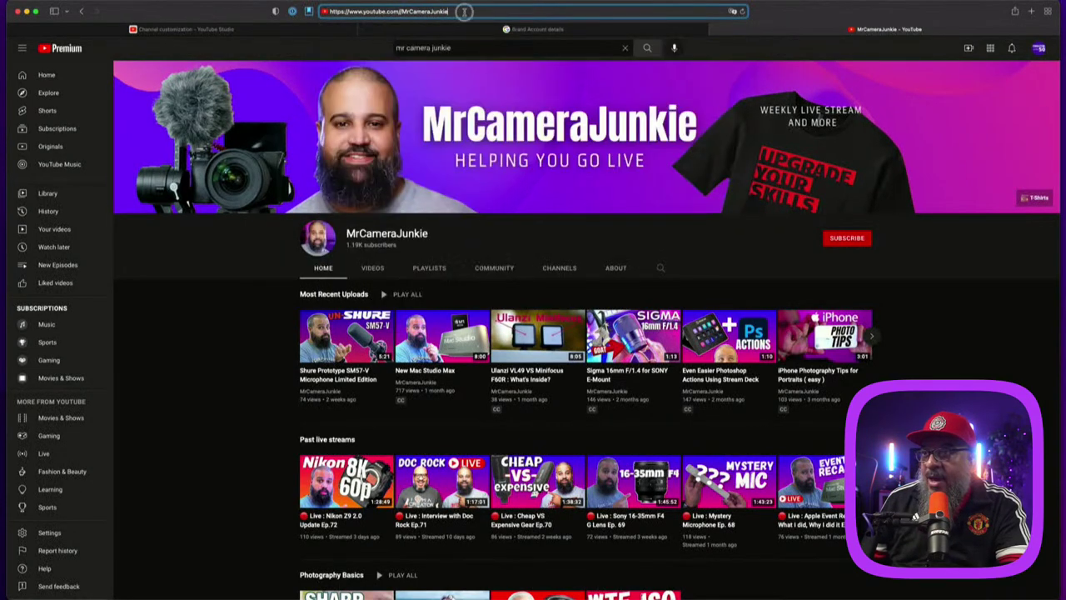
key(Return)
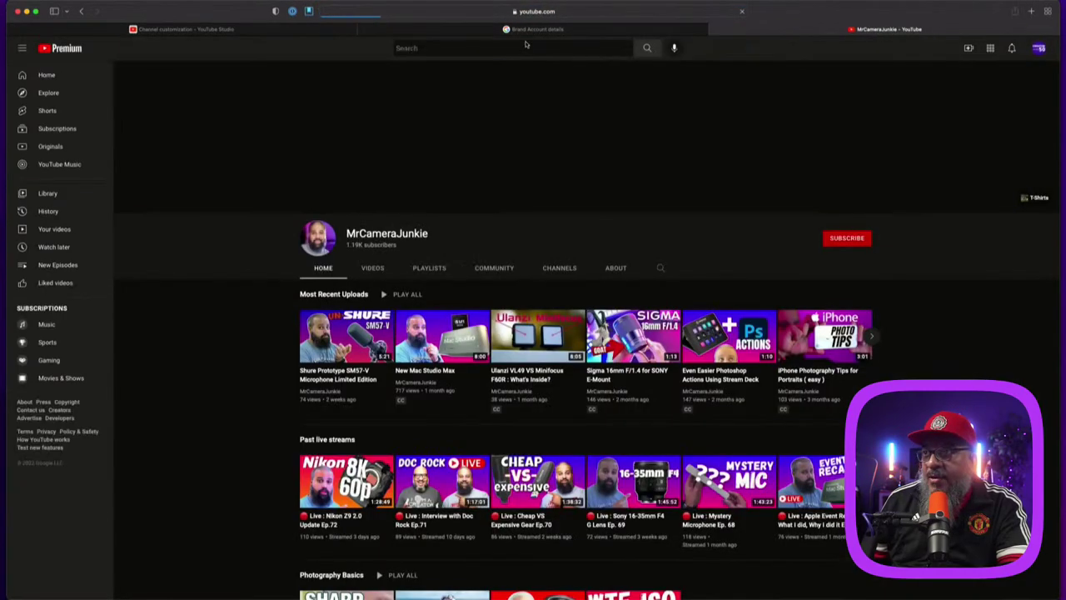
click(573, 14)
key(super+c)
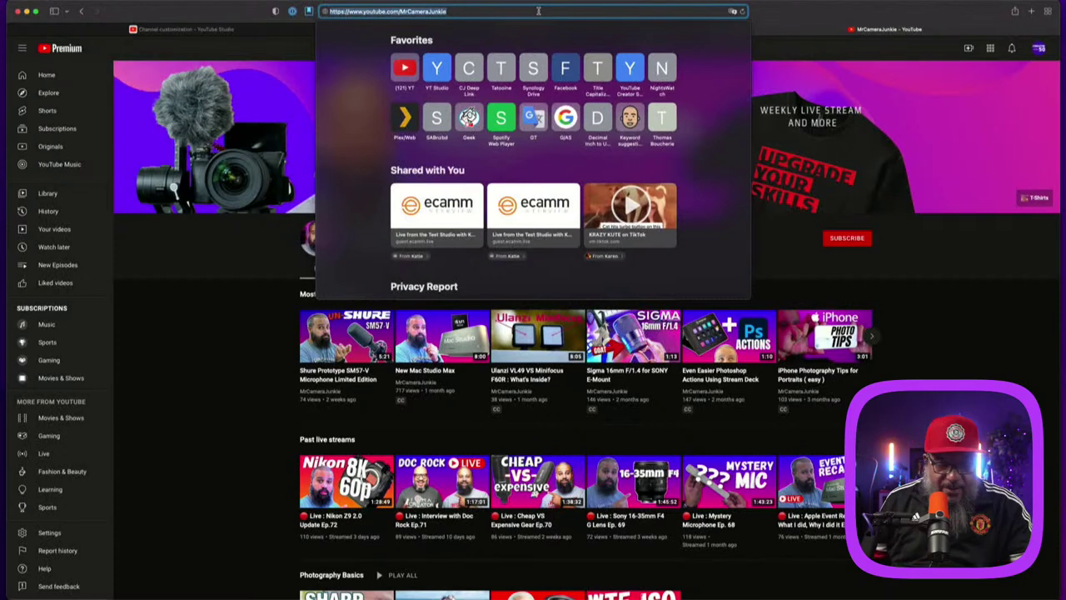
Step: Paste the shortened address into Moderators and add MrCameraJunkie as a moderator
click(218, 30)
click(581, 269)
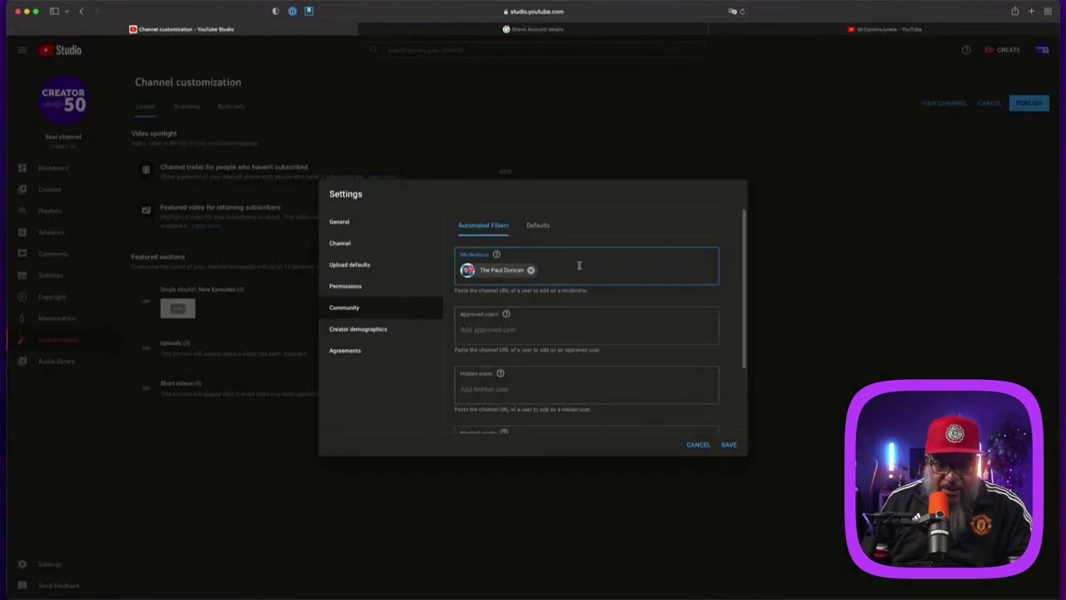
key(super+v)
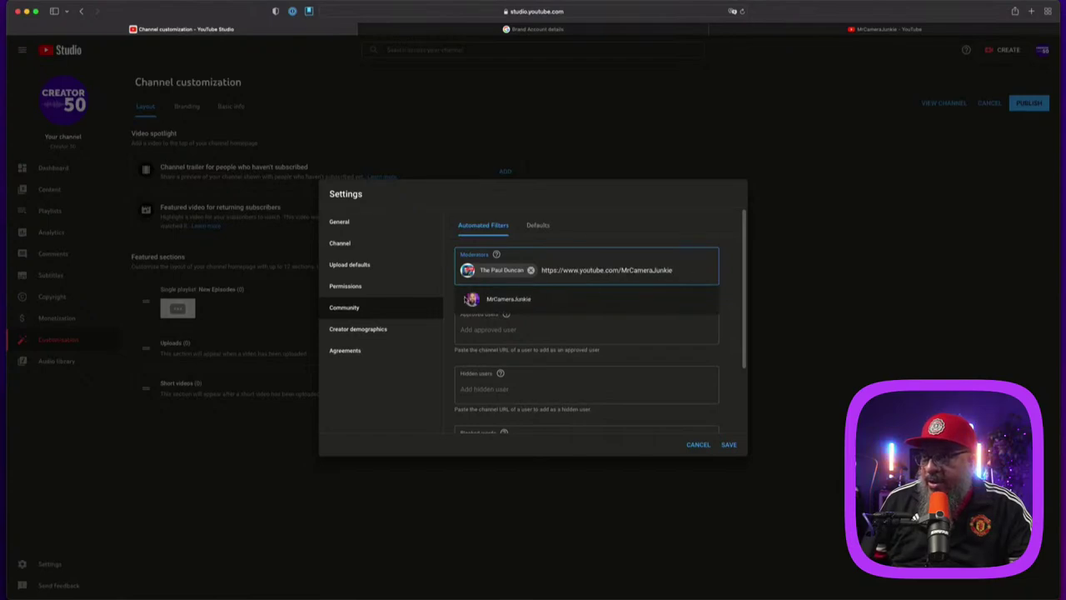
click(471, 302)
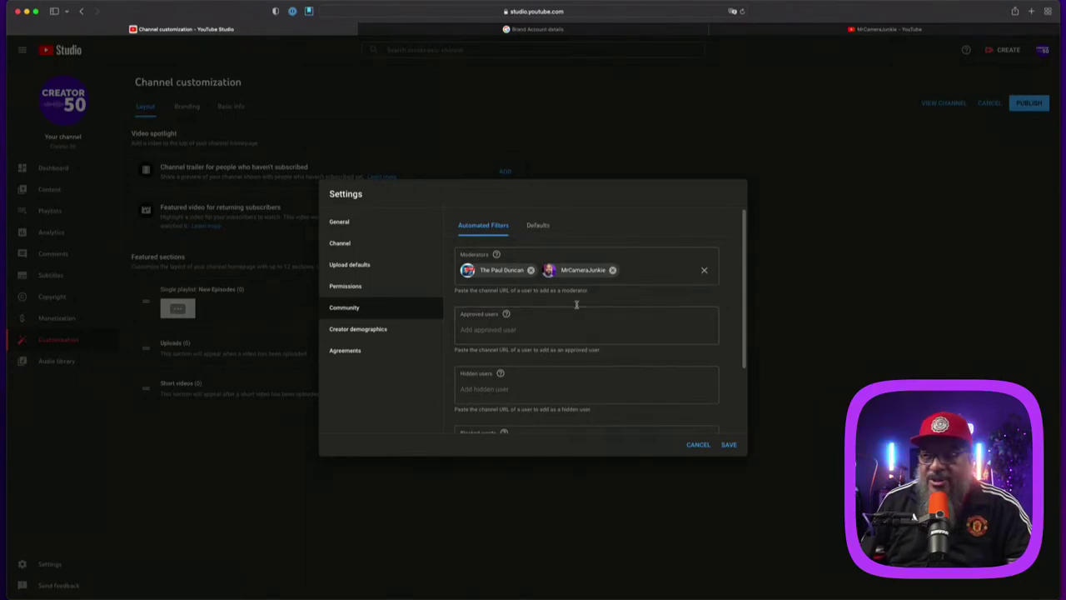
Step: Search YouTube for 'discord for creators' and open the Discord For Creators channel
click(800, 30)
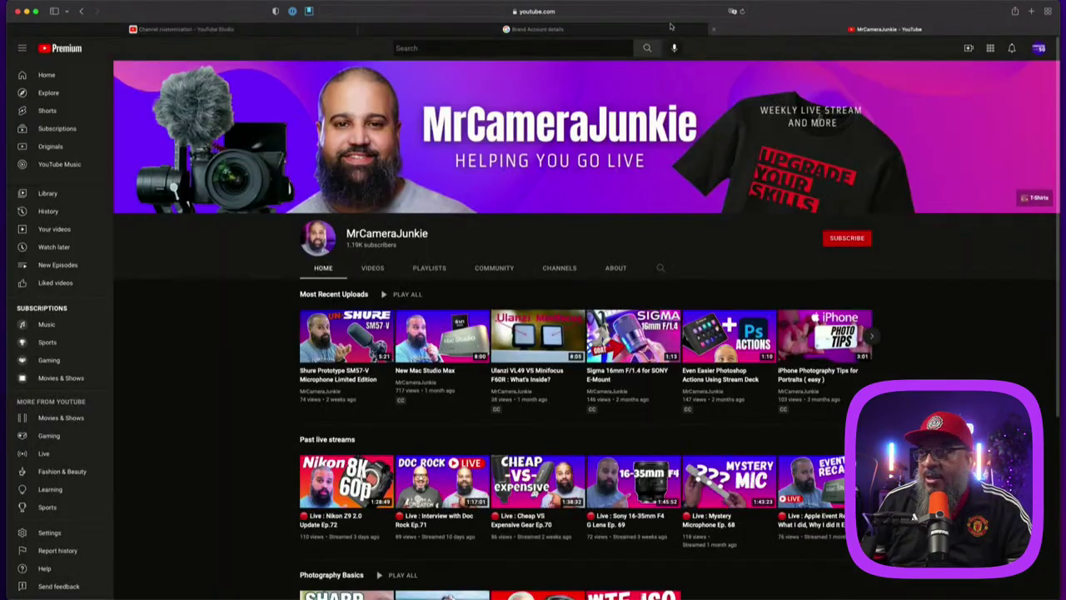
click(505, 49)
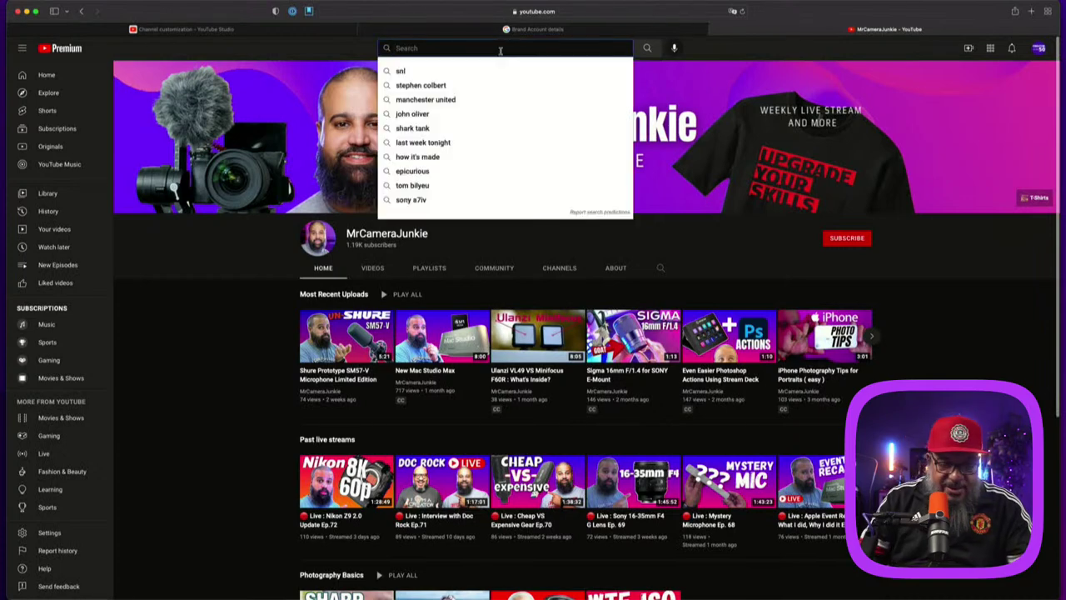
text(disc)
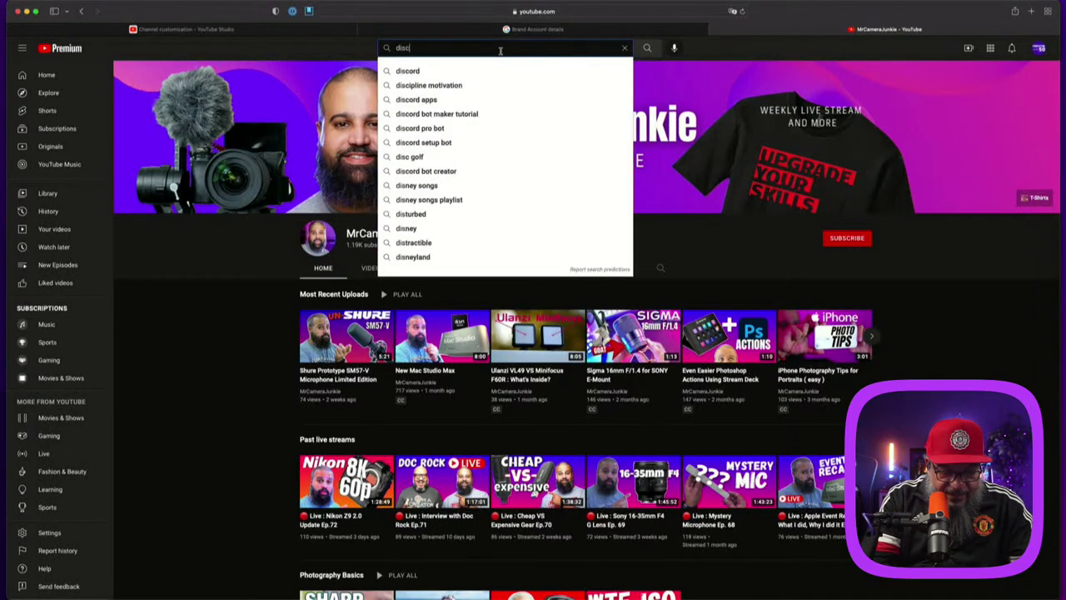
text(ord for creators)
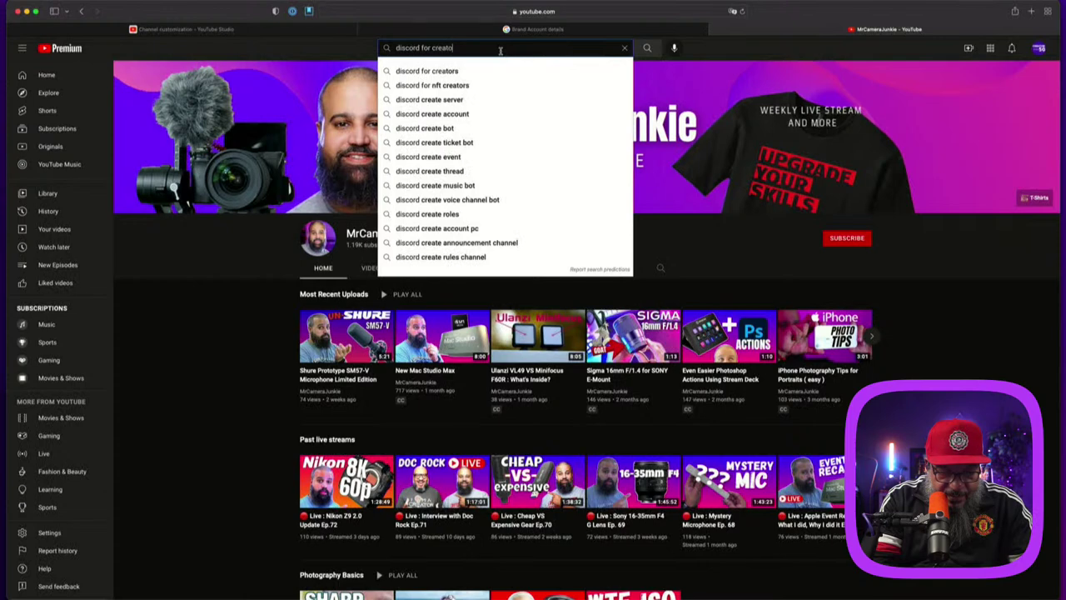
key(Return)
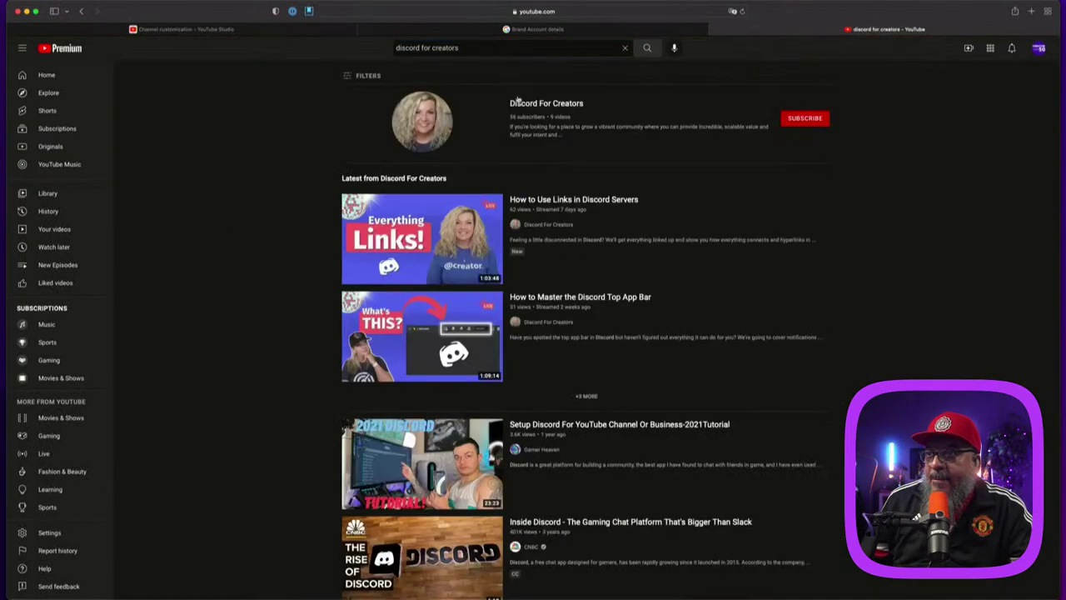
click(547, 103)
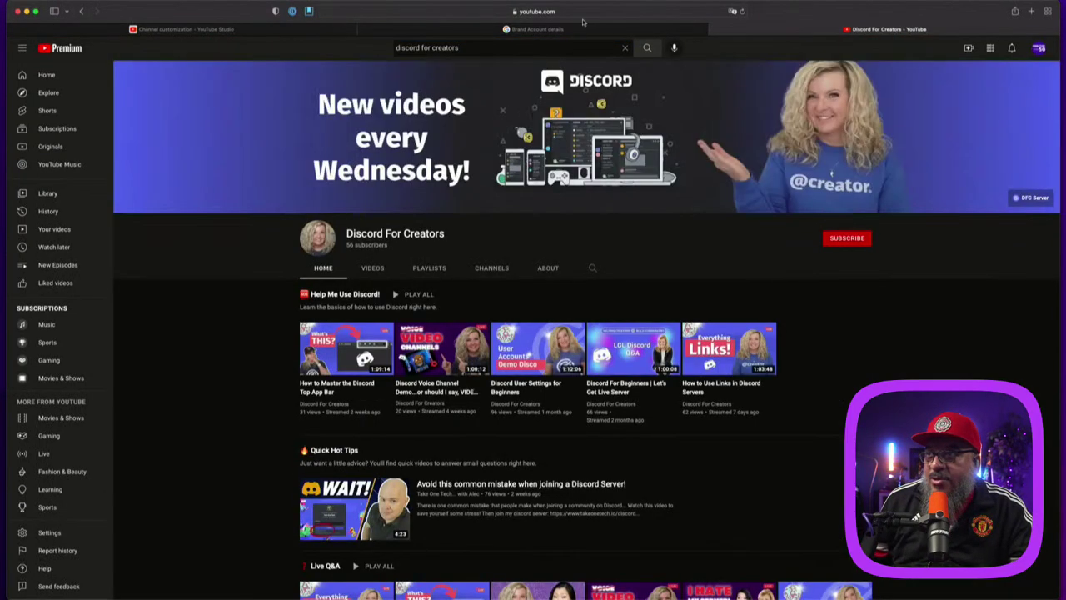
Step: Copy the Discord For Creators channel address and return to the Studio customization tab
click(408, 11)
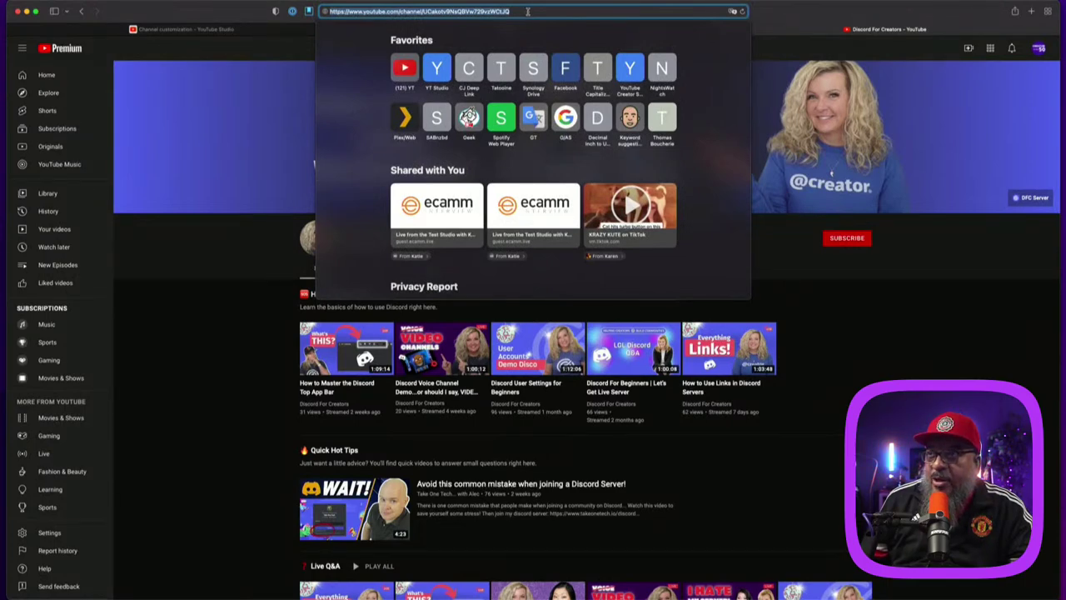
click(409, 12)
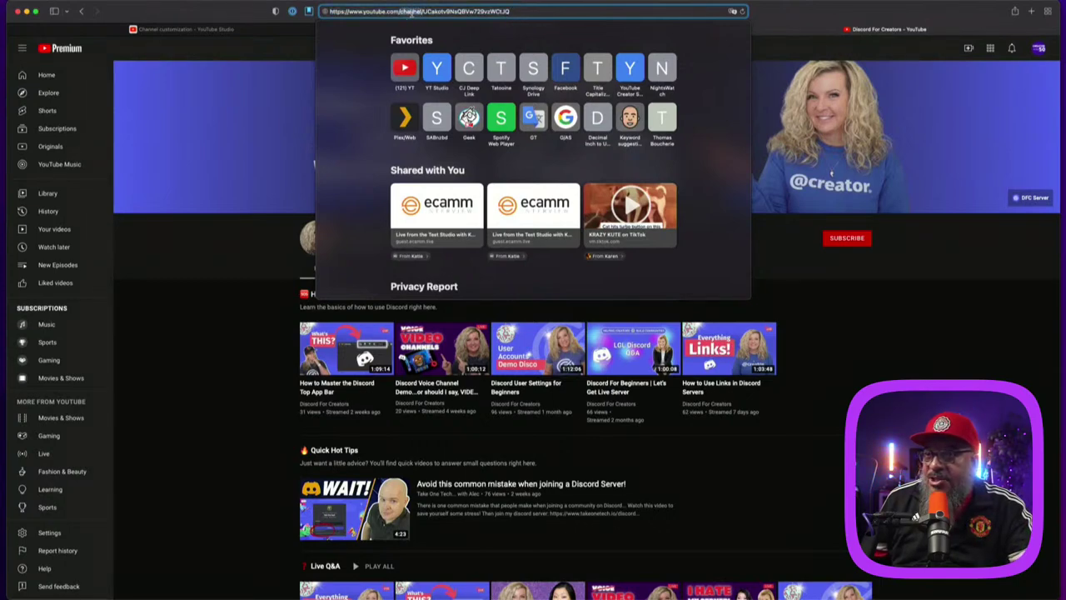
key(BackSpace)
key(Return)
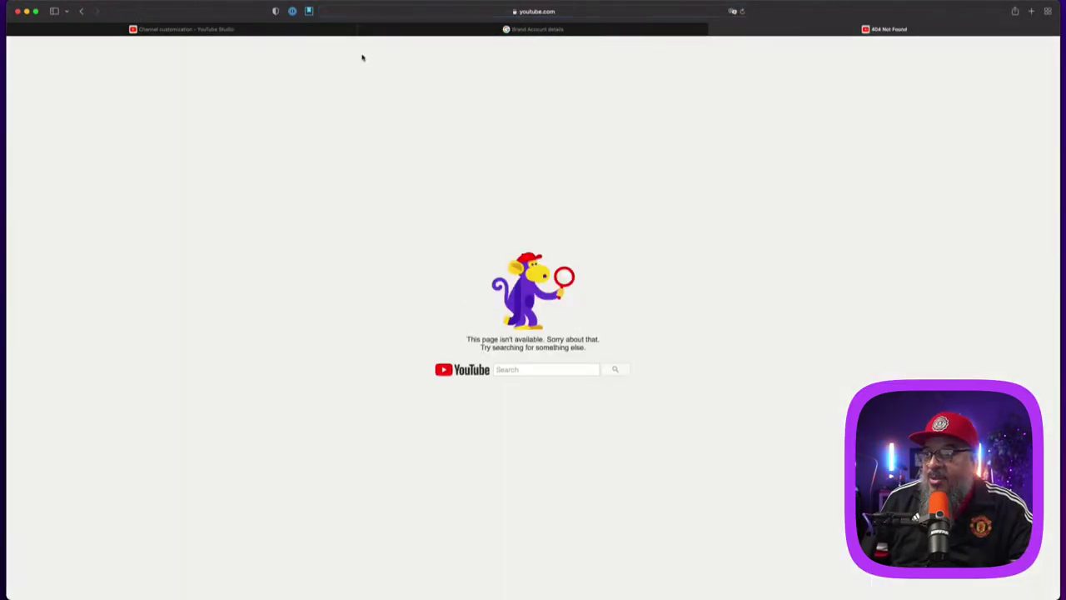
click(84, 12)
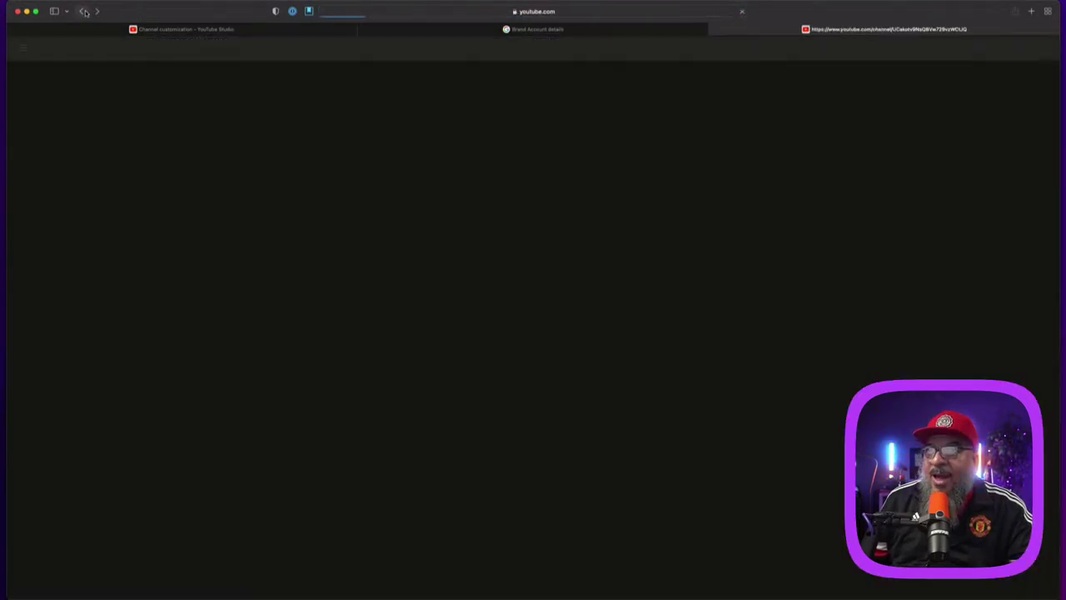
click(573, 11)
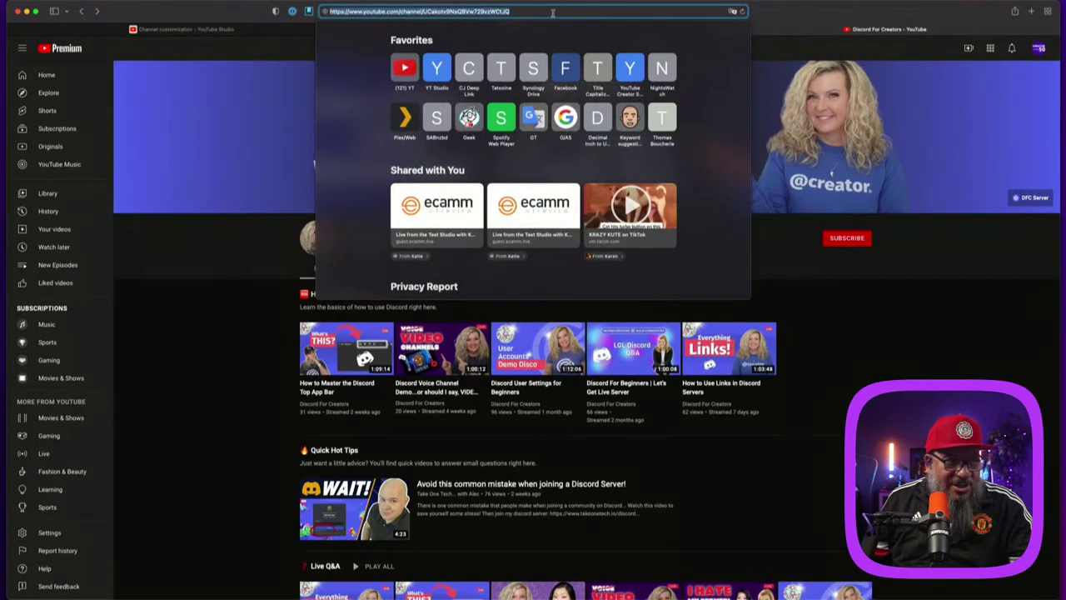
click(227, 16)
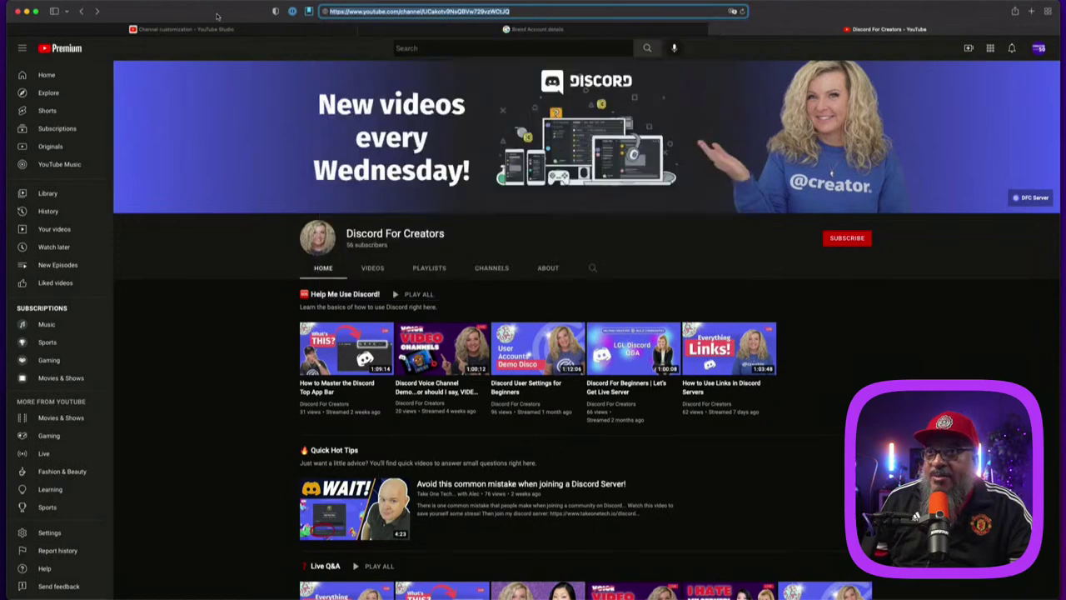
click(263, 28)
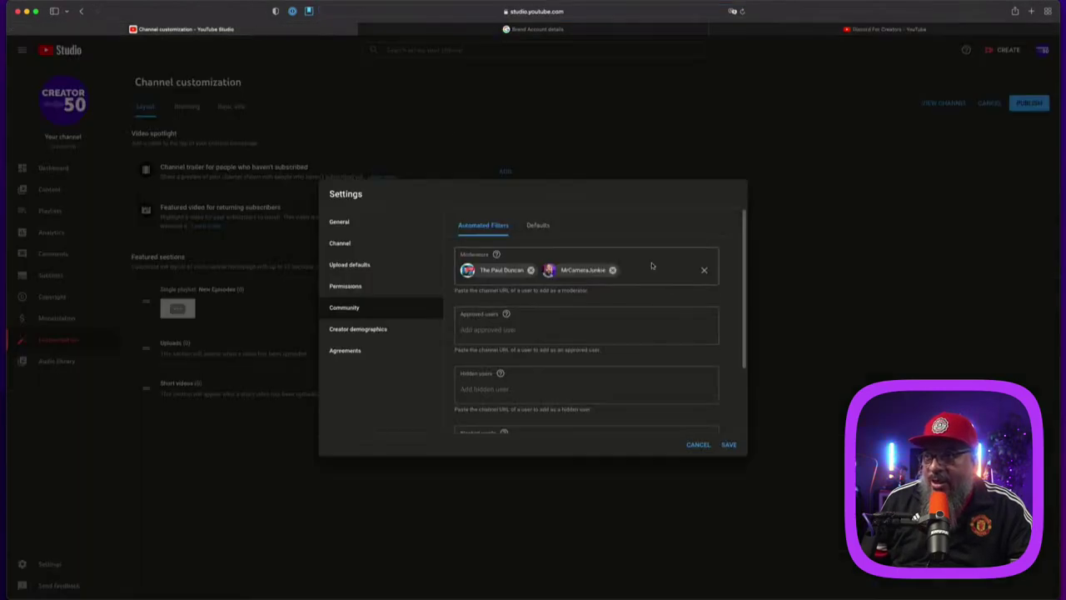
Step: Add Discord For Creators as the third moderator, check comment Defaults, then open Creator demographics
key(super+v)
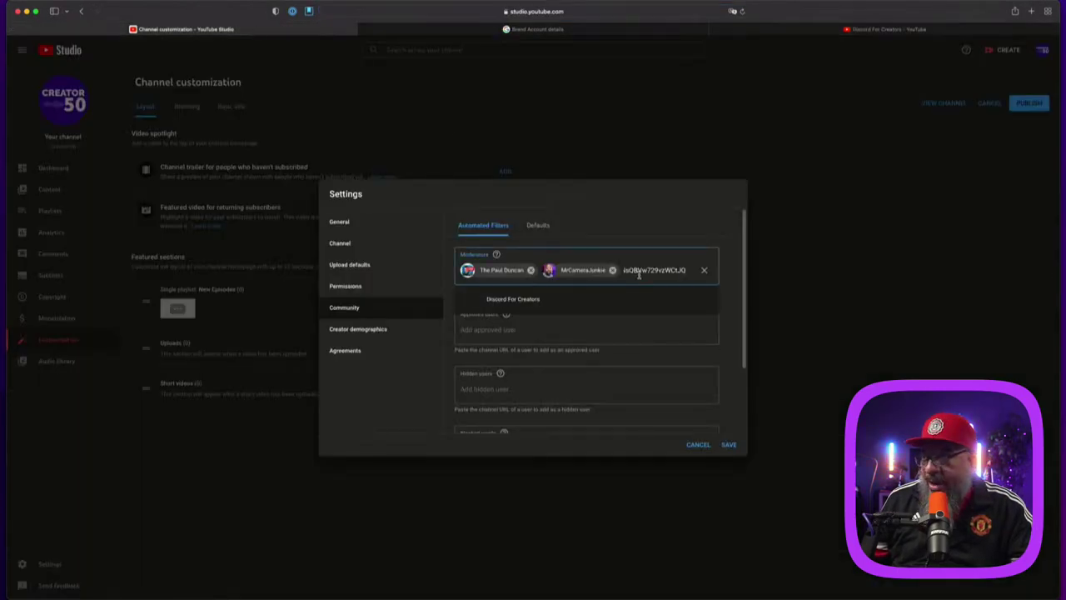
click(551, 298)
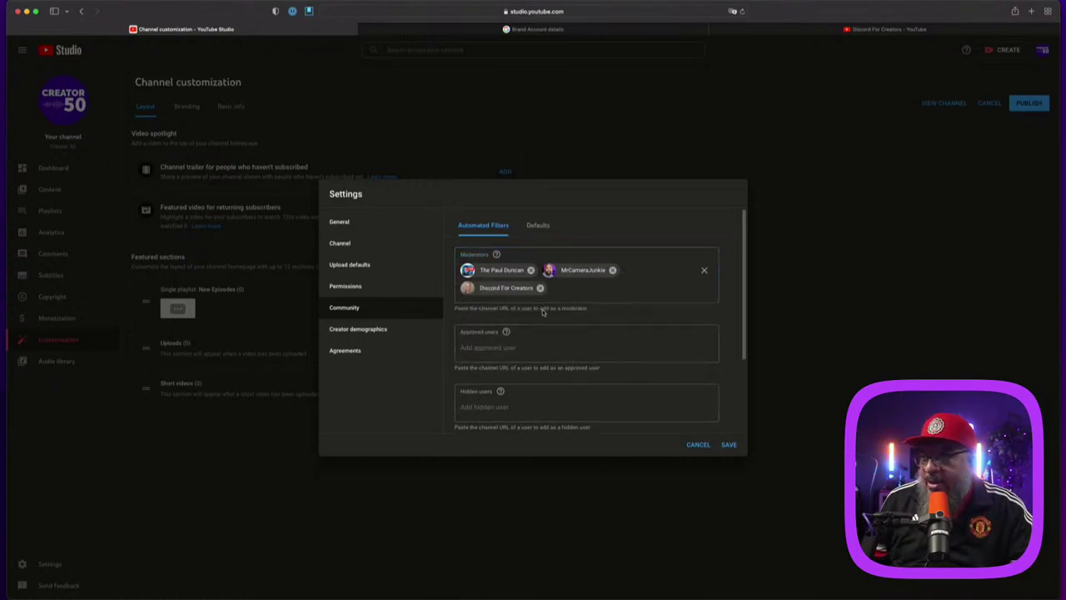
click(538, 225)
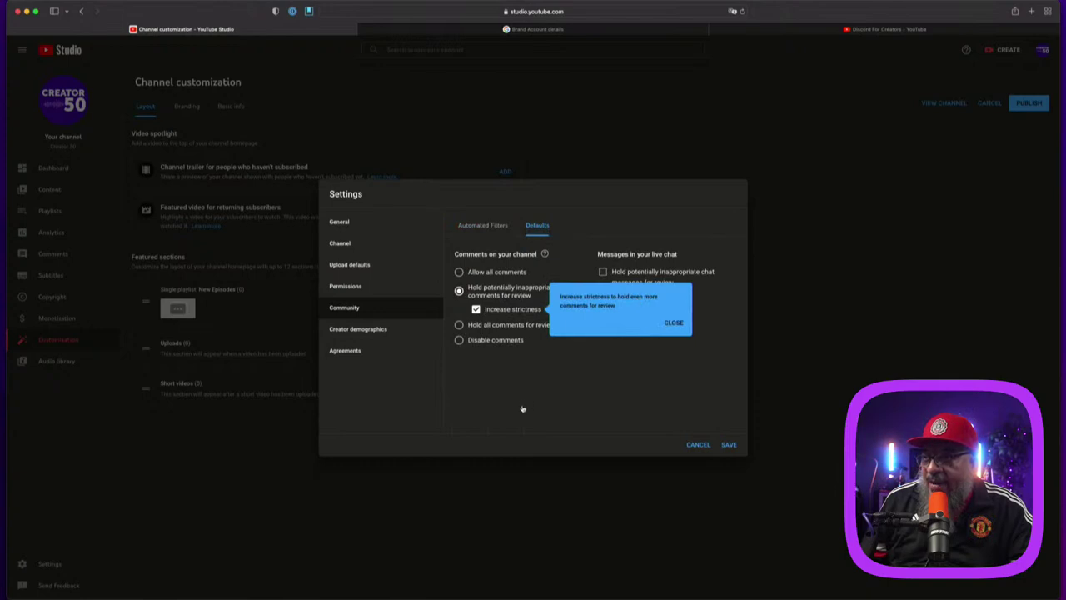
click(674, 323)
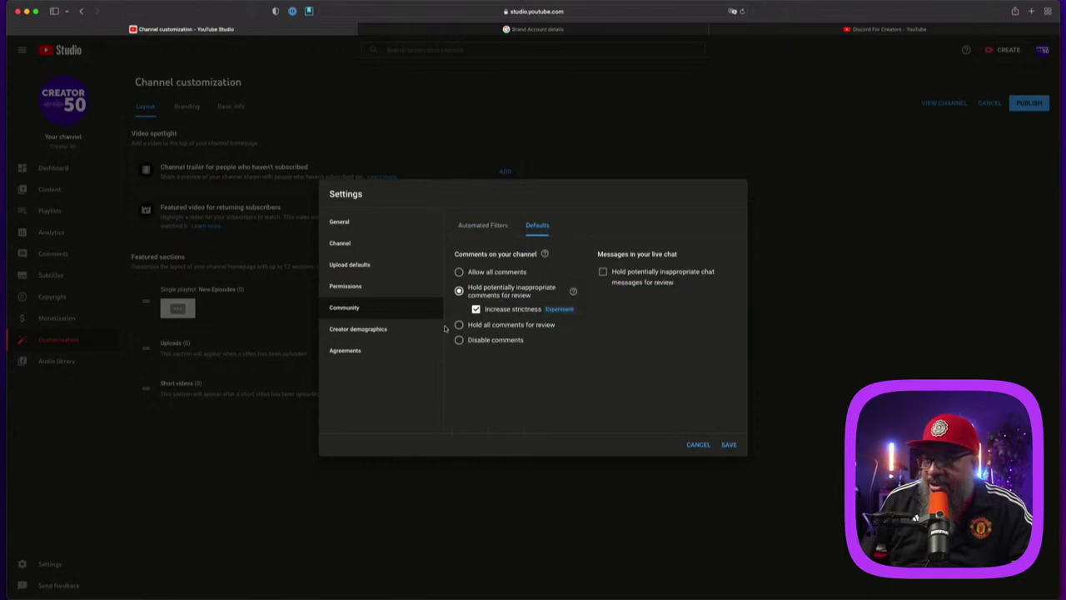
click(364, 330)
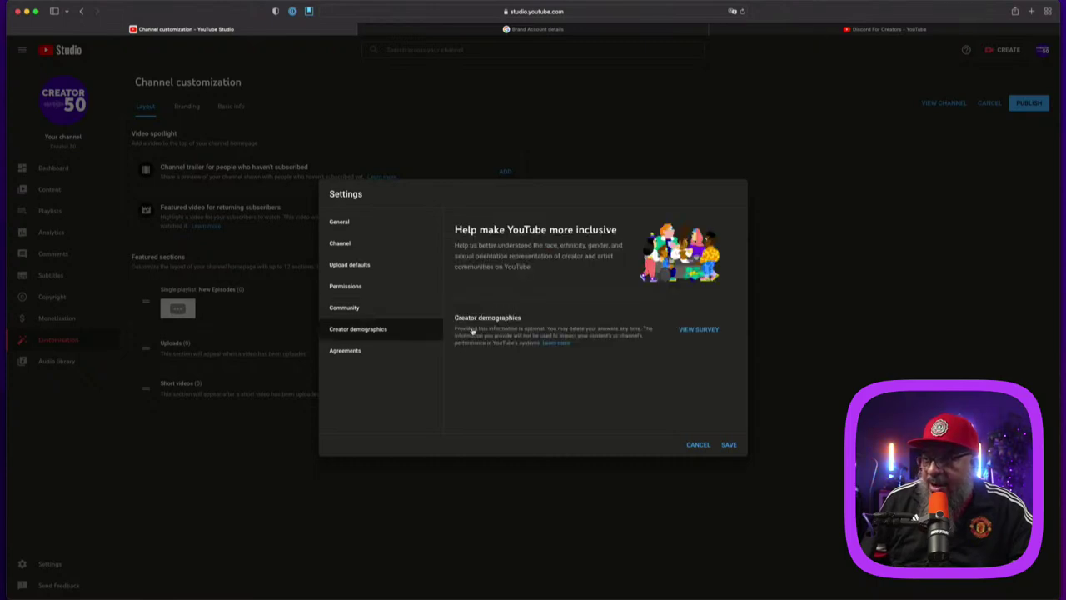
Step: Open the creator demographics survey and agree to take it
click(704, 329)
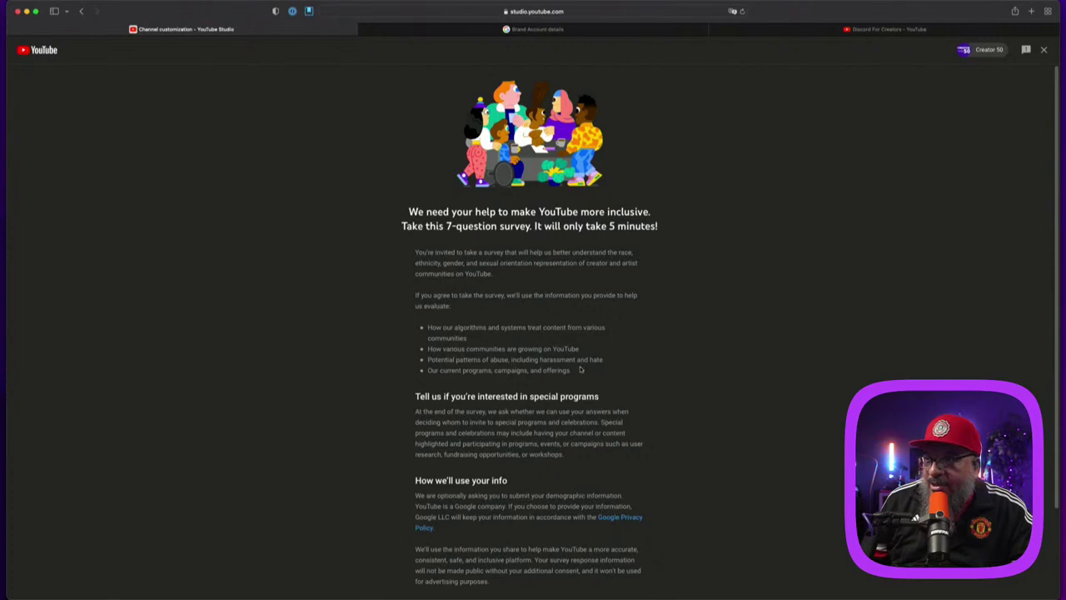
scroll(626, 399, down, 1)
scroll(627, 399, down, 3)
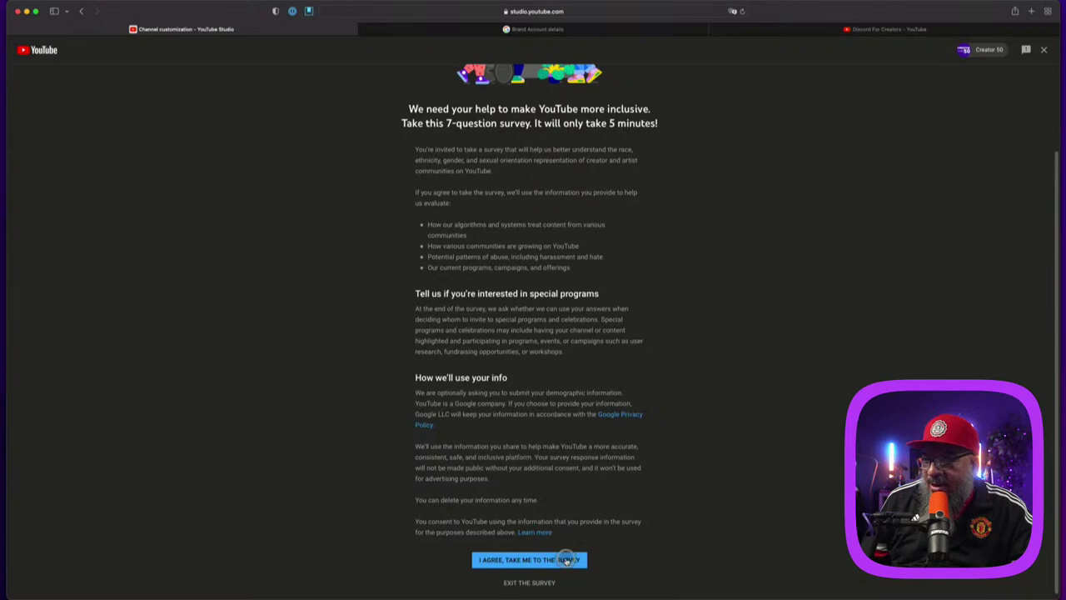
click(564, 562)
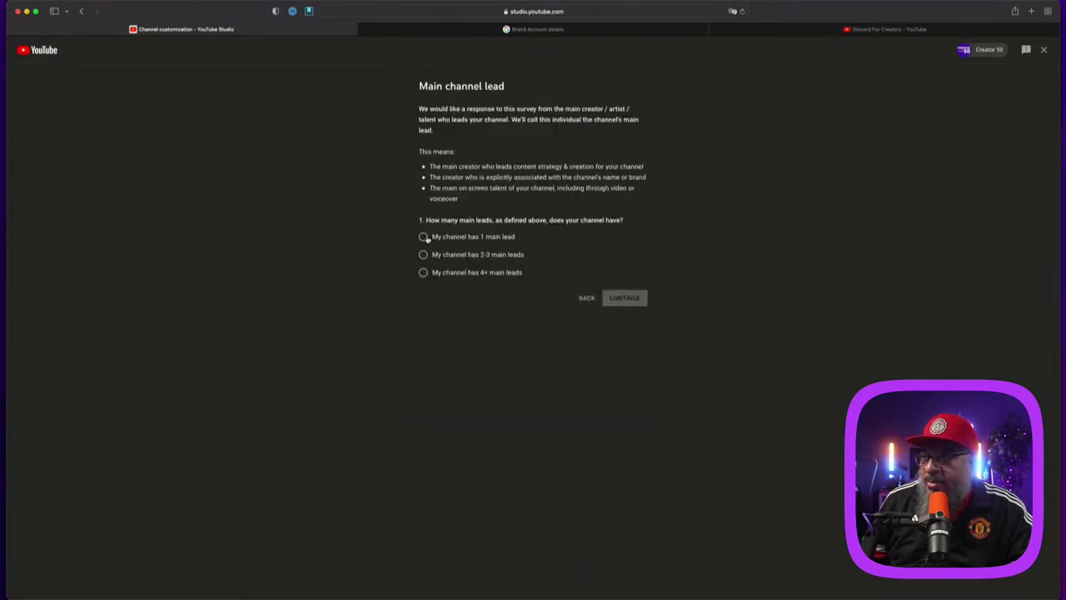
Step: Answer 1 main lead, Black or African American plus Hispanic/Latino, and No to LGBTQ+
click(424, 238)
click(621, 298)
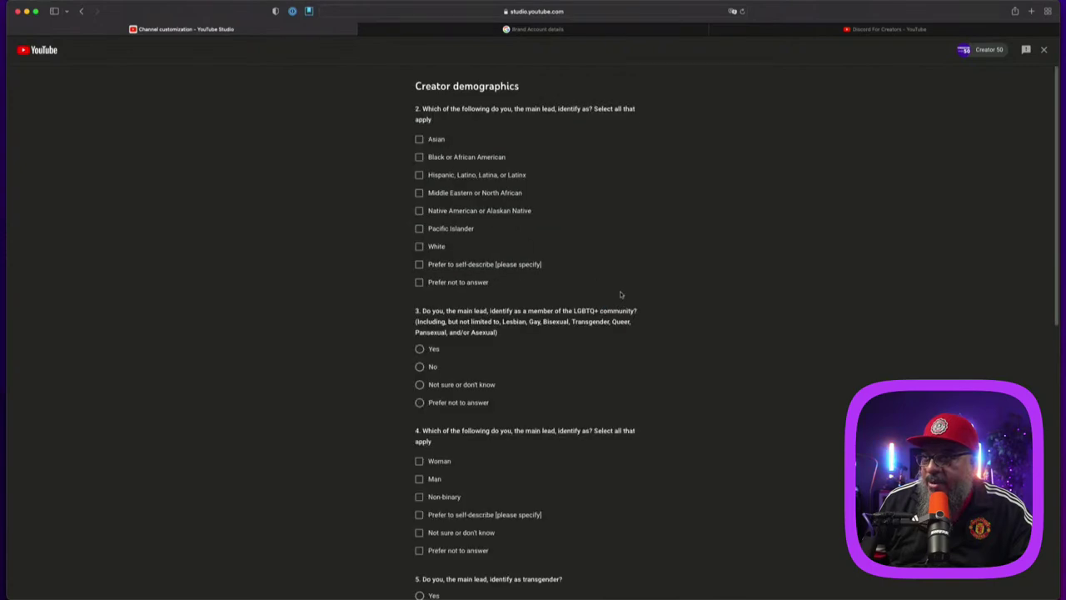
click(445, 156)
click(440, 175)
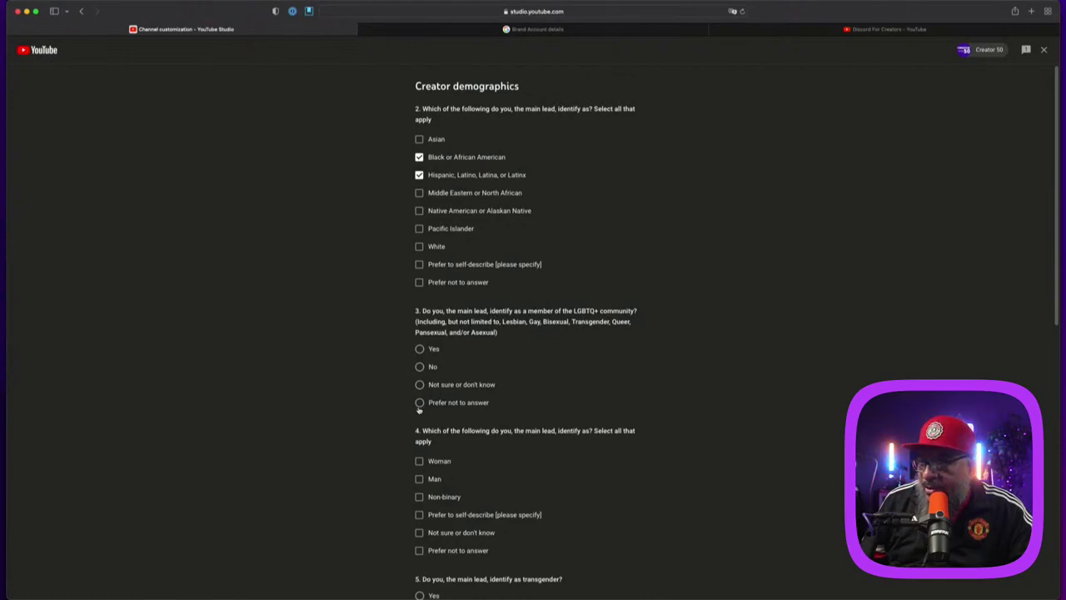
click(419, 366)
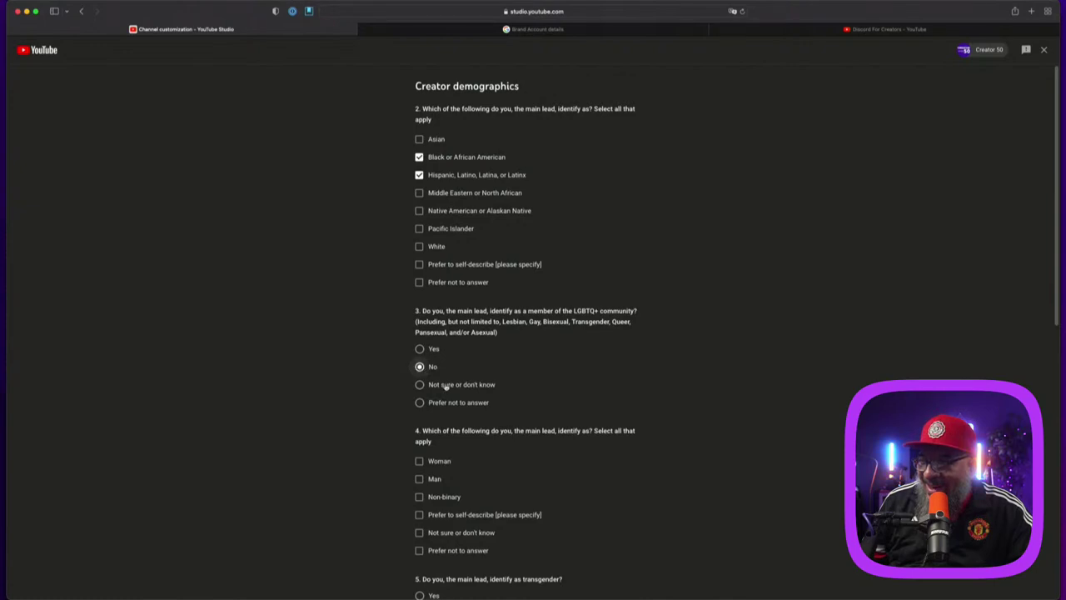
scroll(616, 480, down, 1)
scroll(615, 480, down, 2)
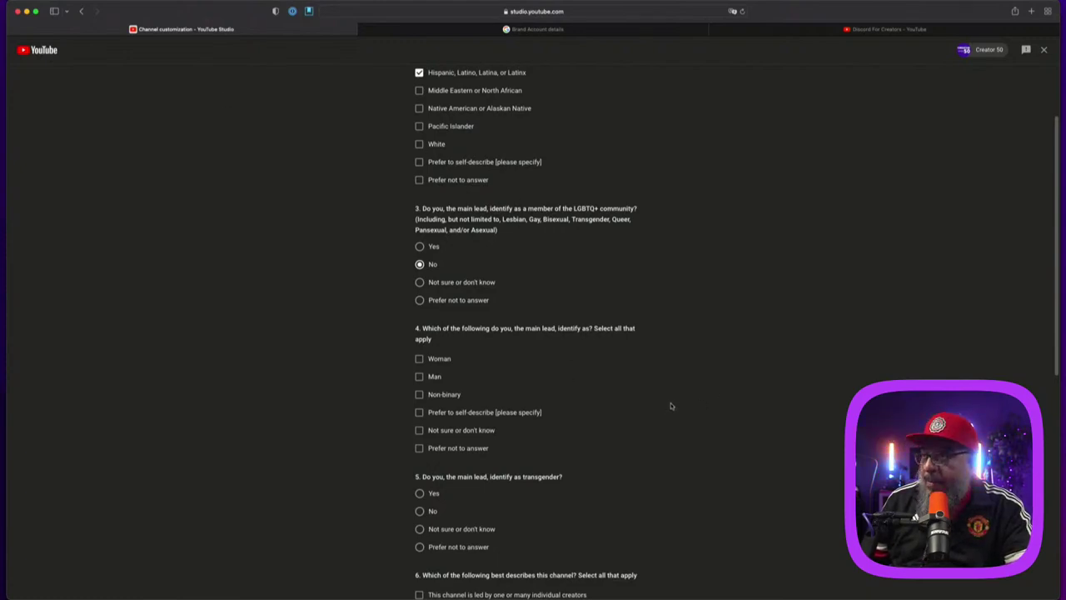
key(super+equal)
key(super+equal)
key(super+equal)
key(super+equal)
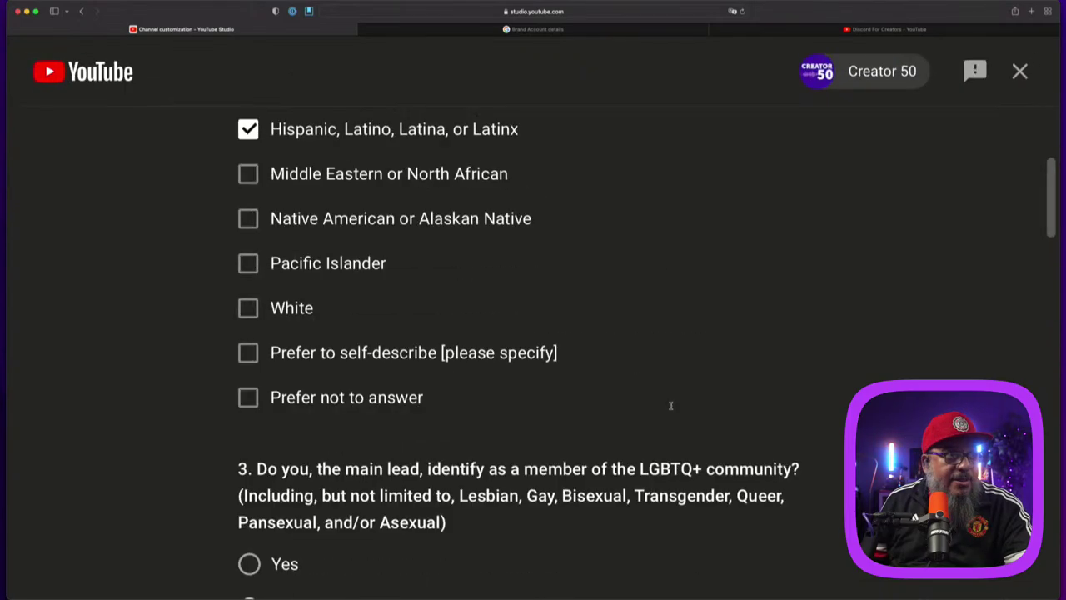
scroll(672, 409, down, 7)
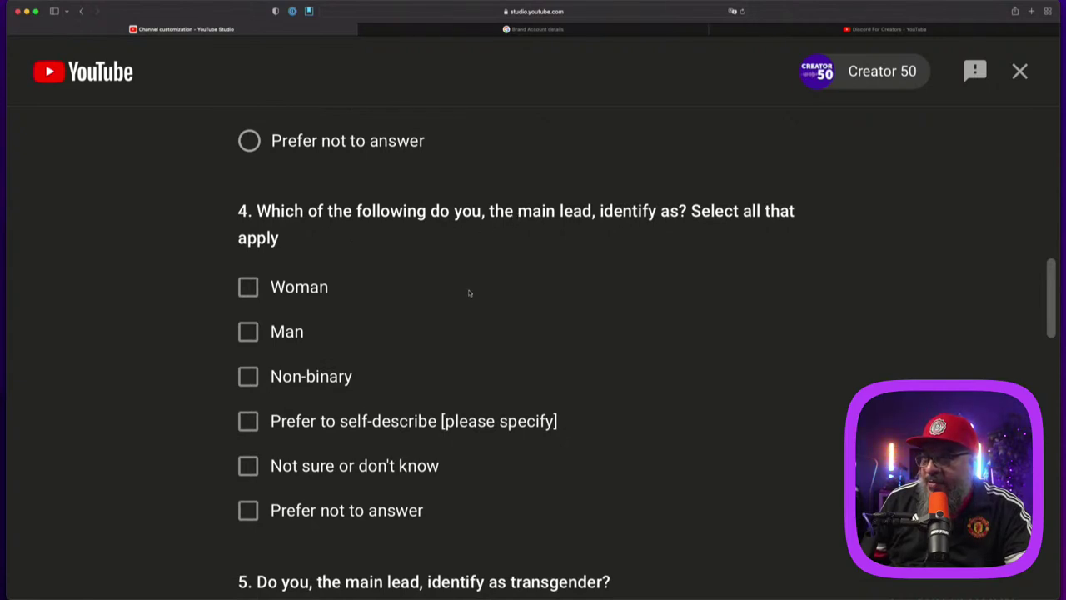
Step: Answer Man for gender and No to the transgender question
click(301, 331)
scroll(673, 410, down, 3)
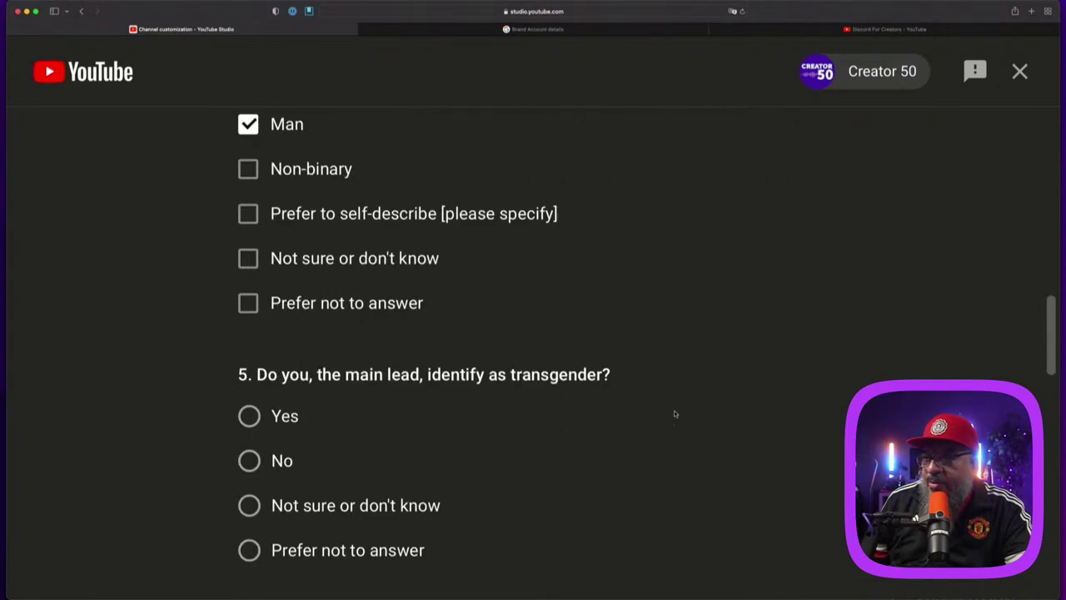
scroll(674, 410, down, 3)
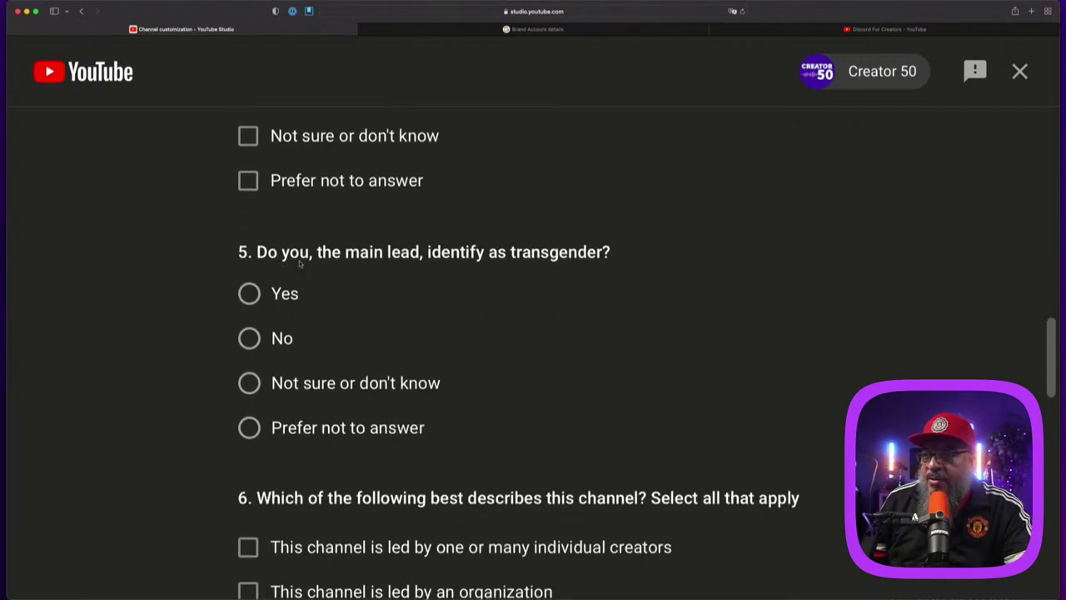
click(258, 342)
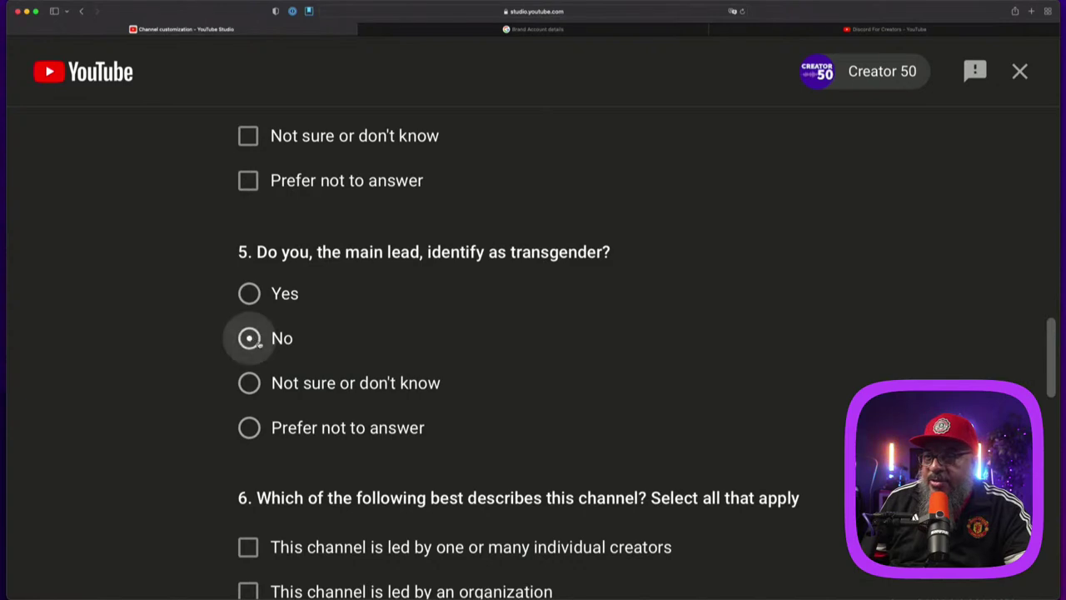
scroll(536, 390, down, 5)
scroll(535, 388, down, 2)
scroll(474, 338, up, 1)
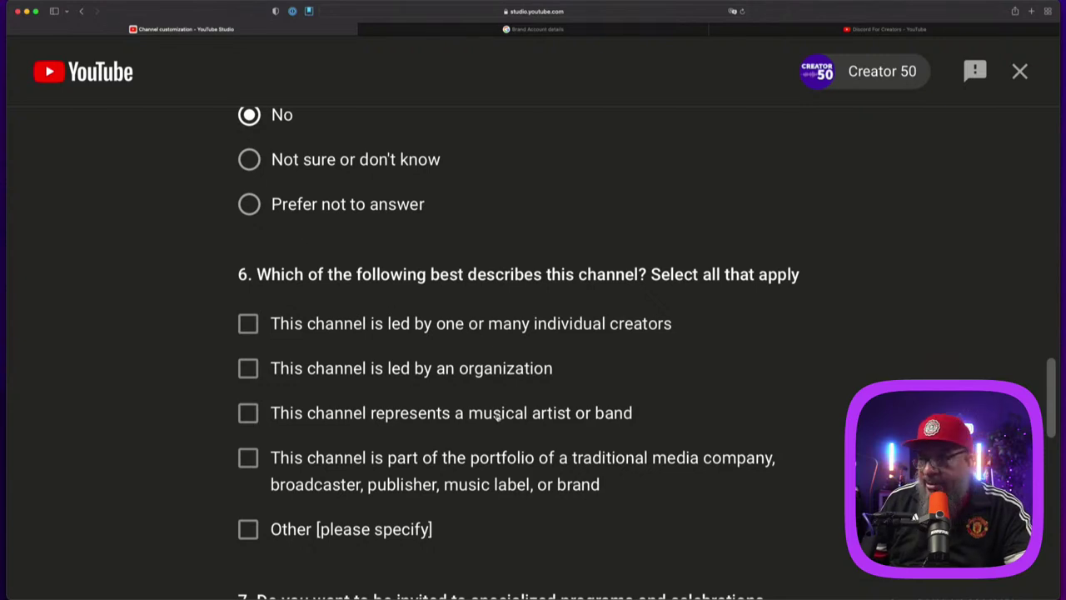
scroll(497, 416, down, 1)
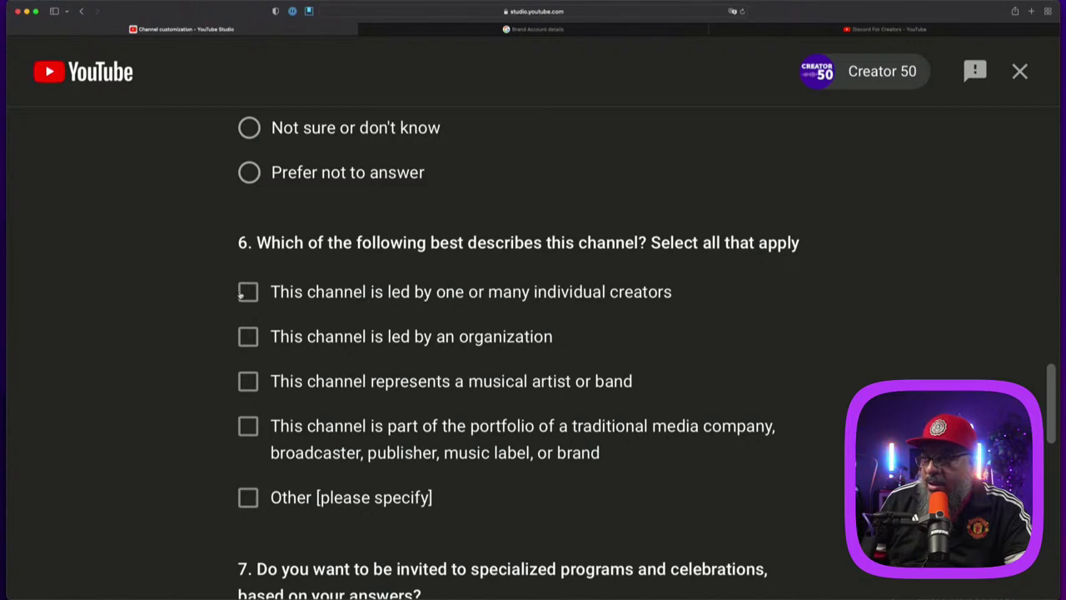
Step: Mark the channel as led by individual creators, opt in to specialized programs, and submit
click(245, 294)
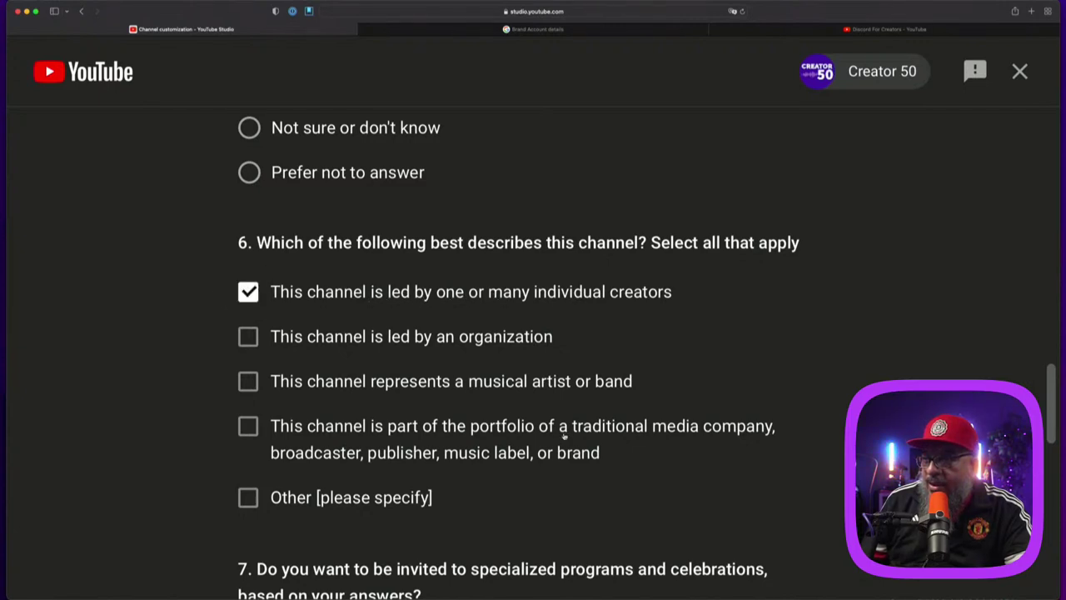
scroll(638, 475, down, 1)
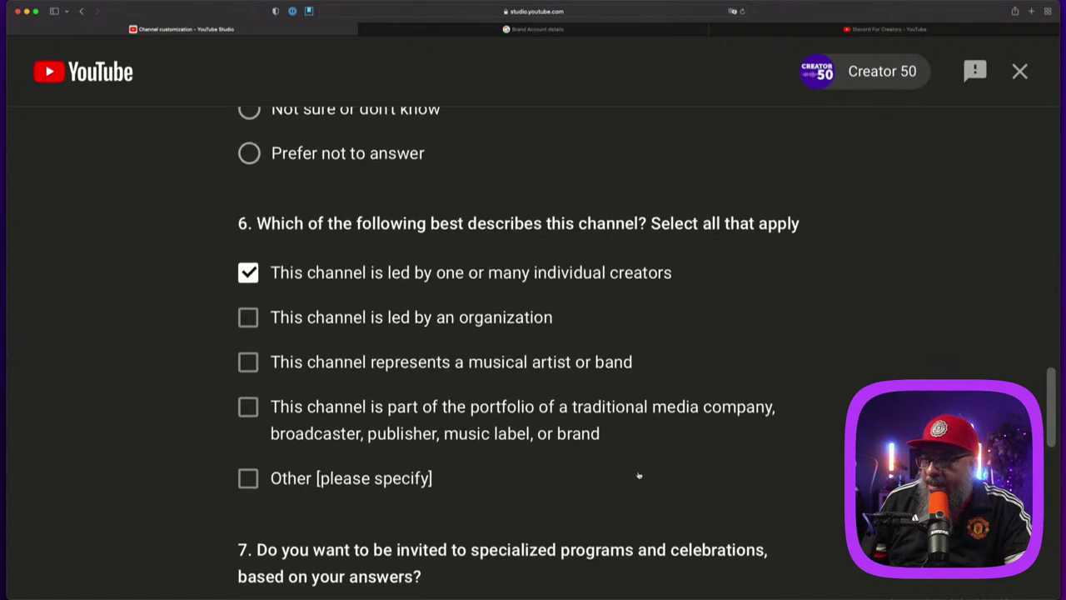
scroll(639, 475, down, 3)
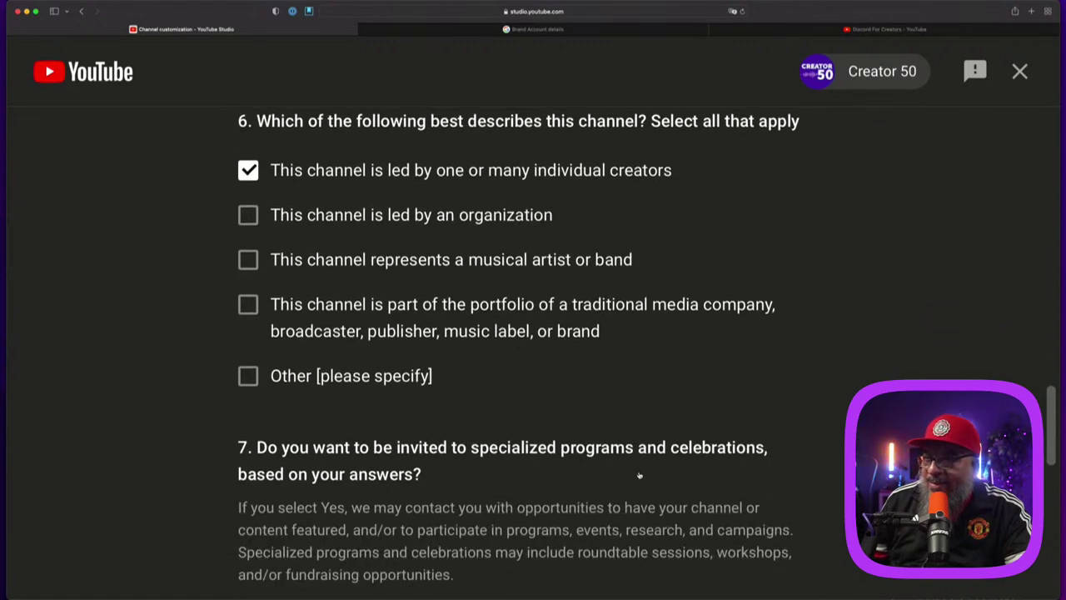
scroll(578, 429, down, 2)
scroll(577, 428, down, 3)
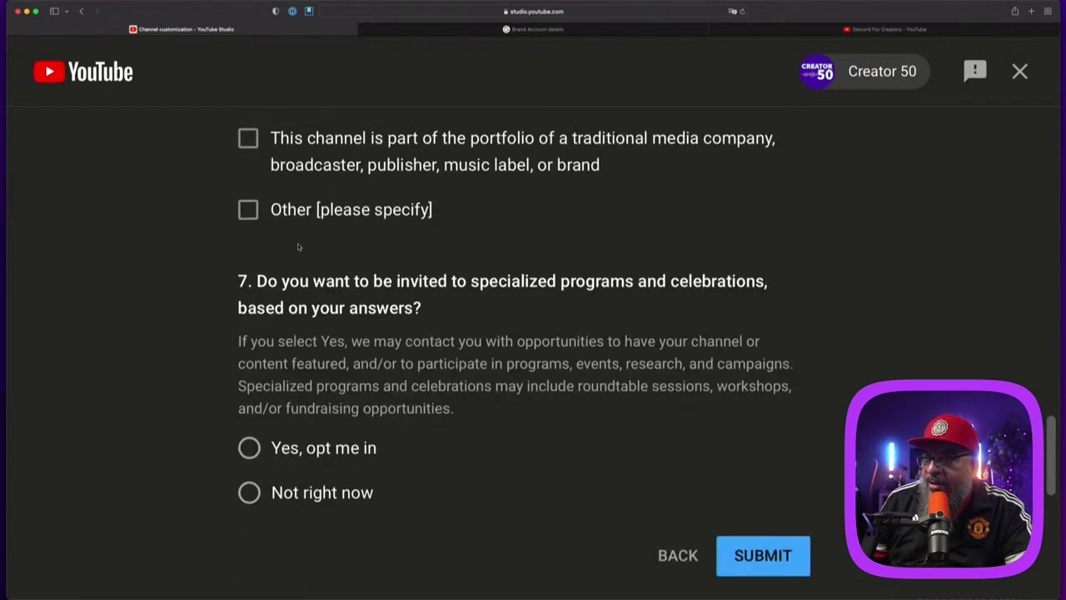
click(249, 448)
scroll(602, 480, down, 4)
scroll(583, 478, down, 7)
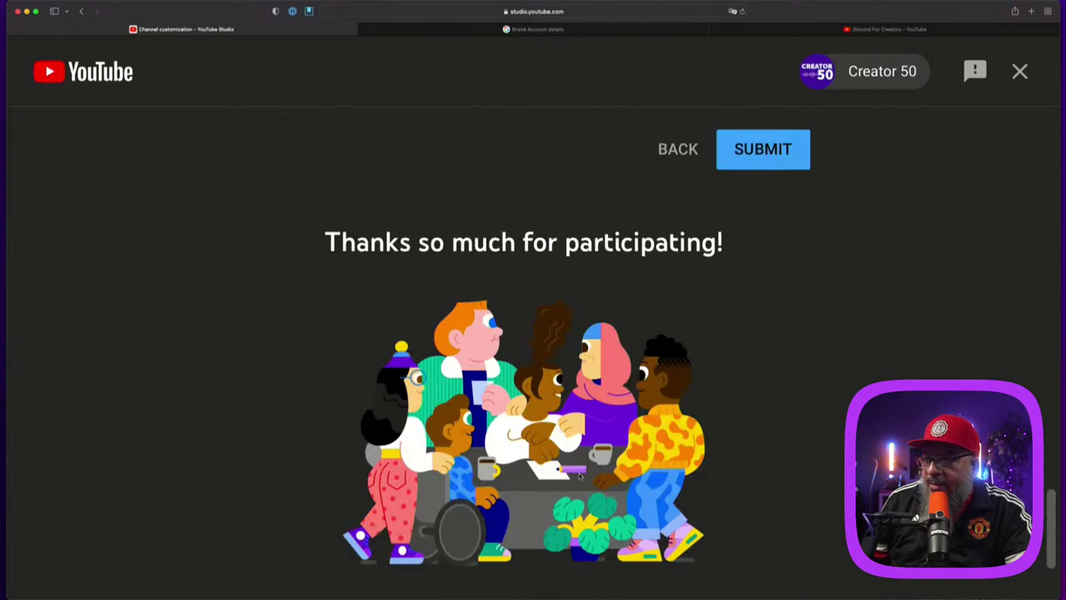
click(746, 158)
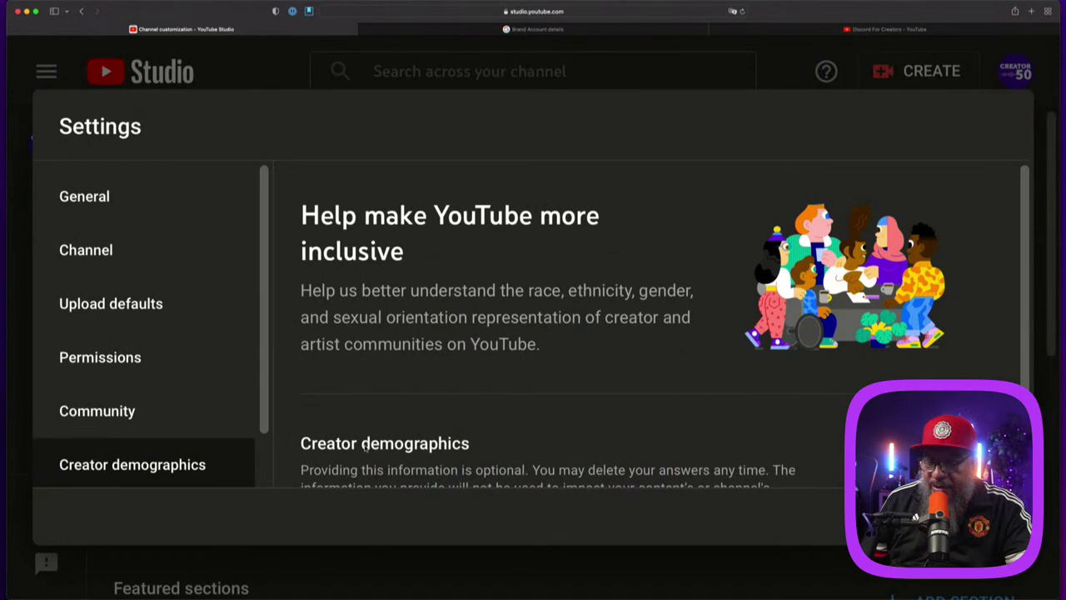
Step: Reset the page zoom, view Agreements, and save the Settings
key(super+0)
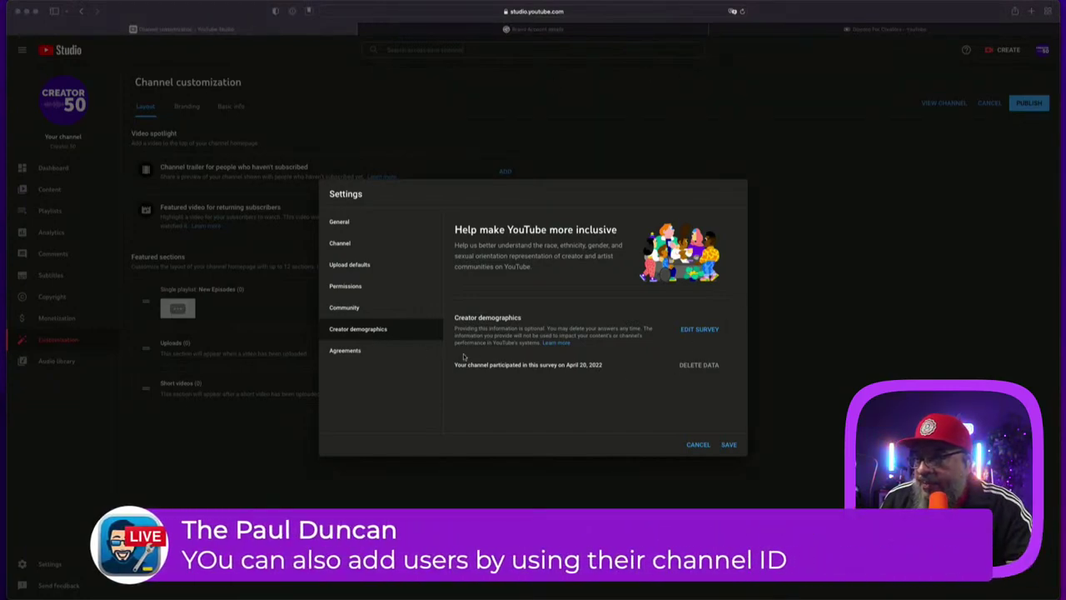
click(363, 351)
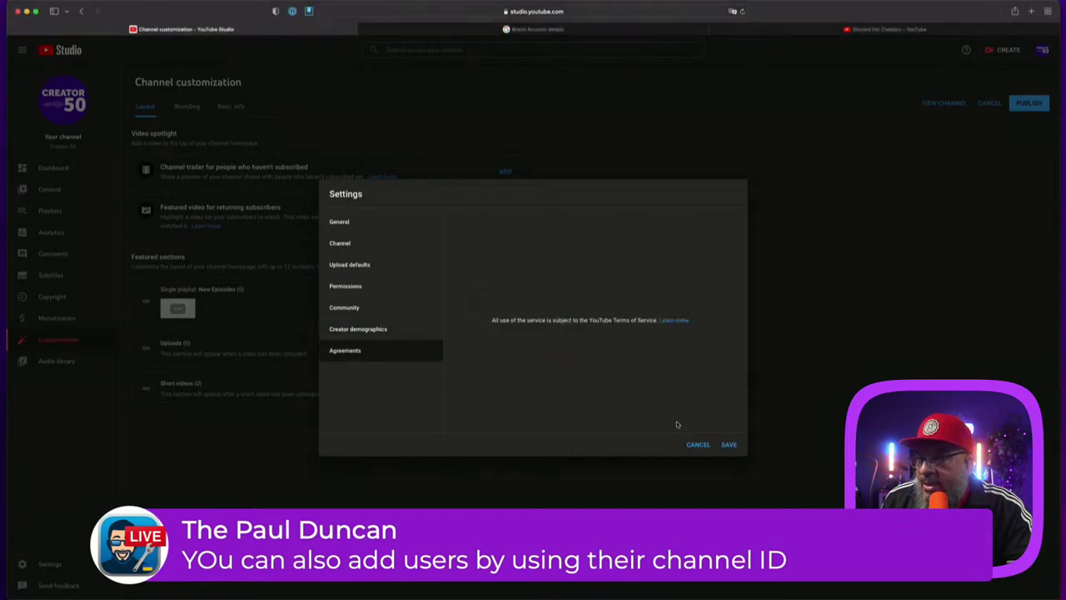
click(728, 444)
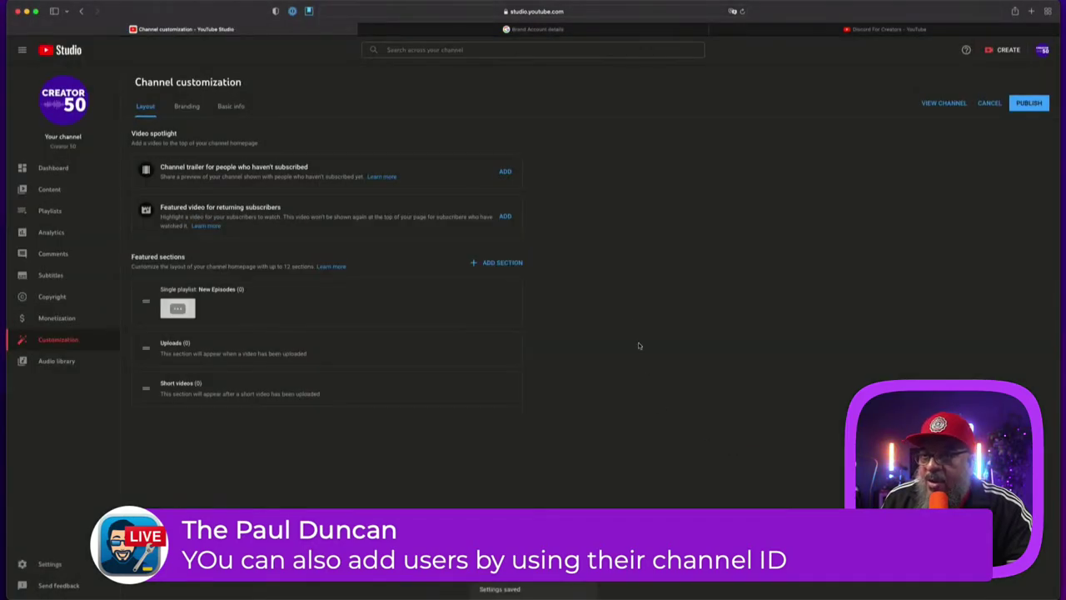
Step: Insert a blank line after 'empires.' in the channel description and publish it
click(186, 108)
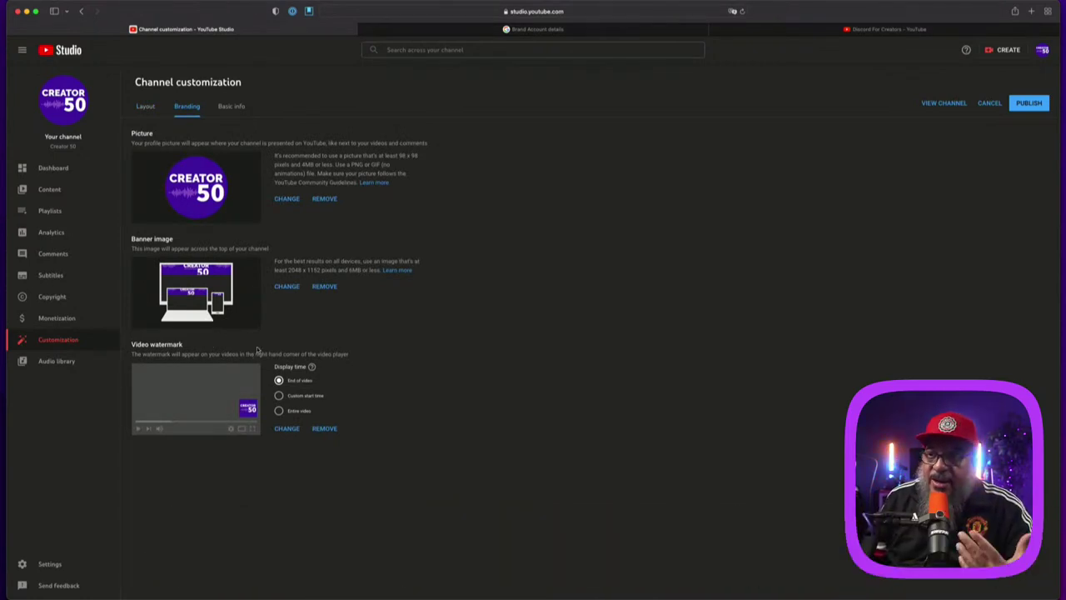
click(230, 107)
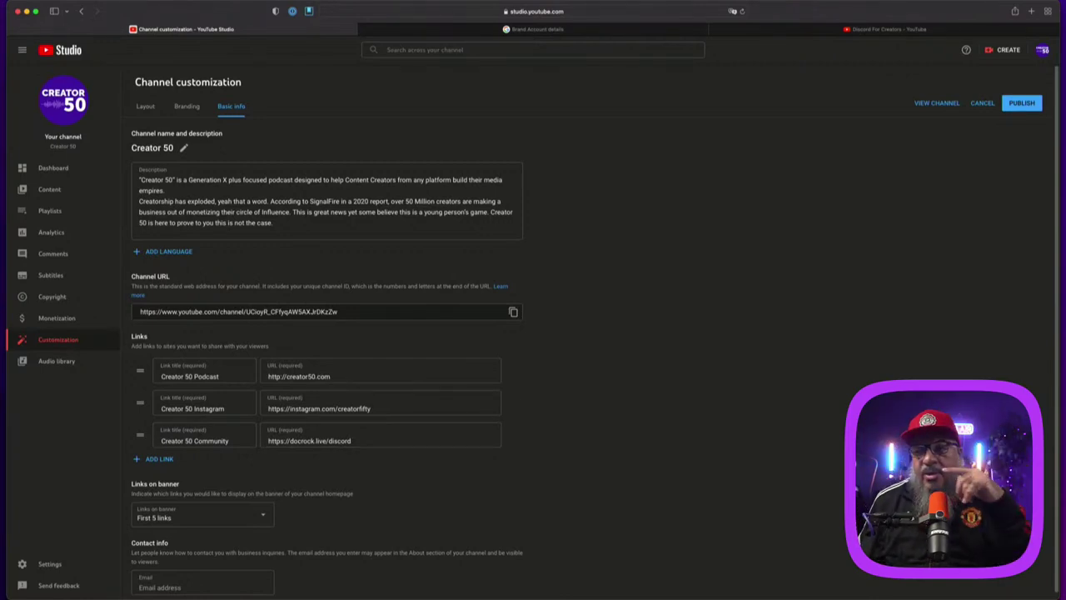
scroll(448, 495, down, 1)
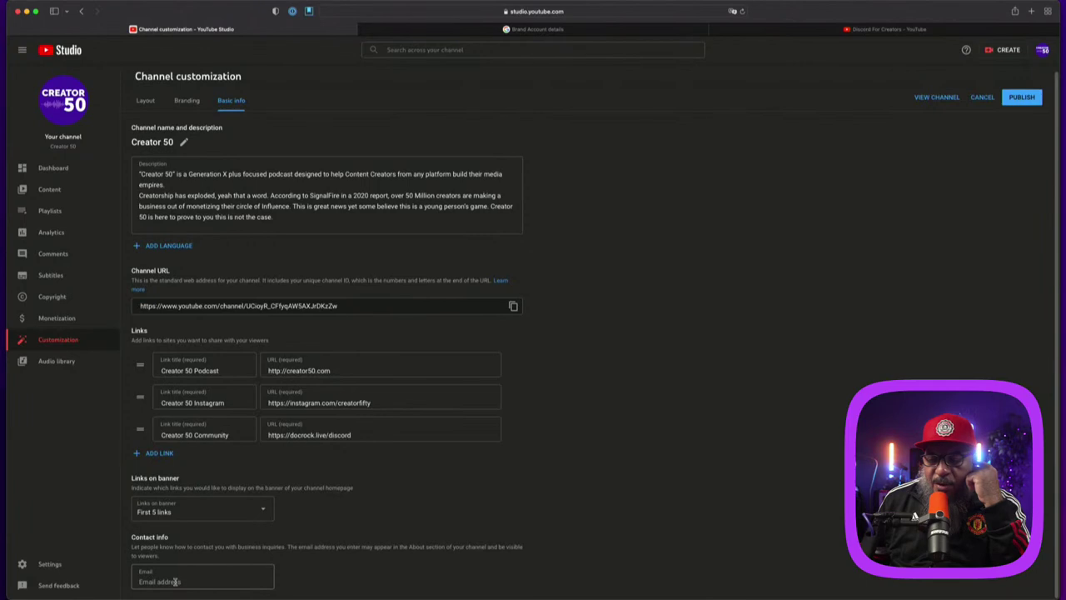
click(174, 185)
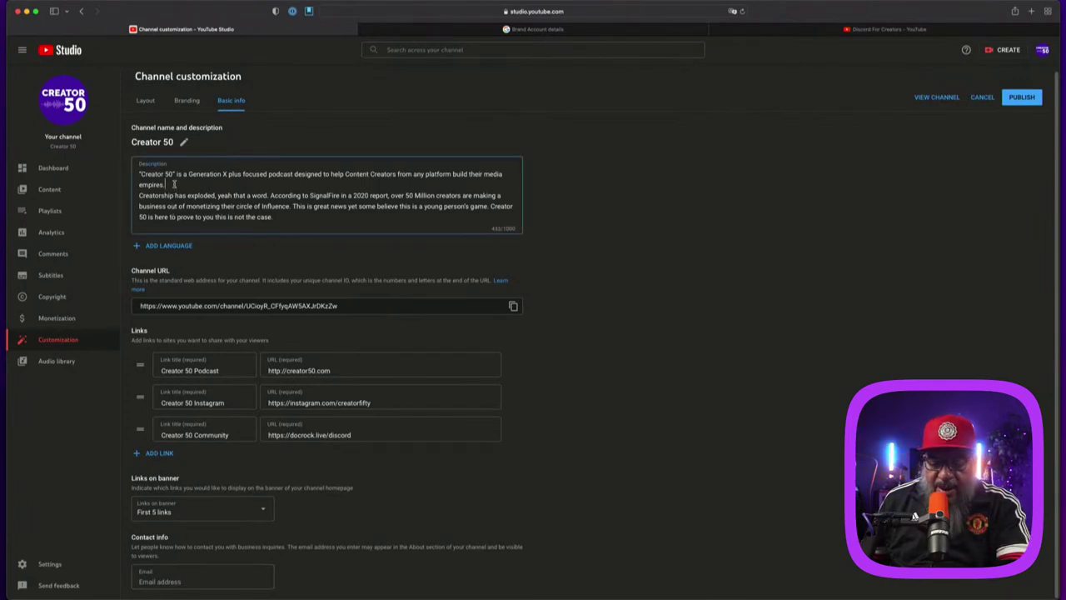
key(Return)
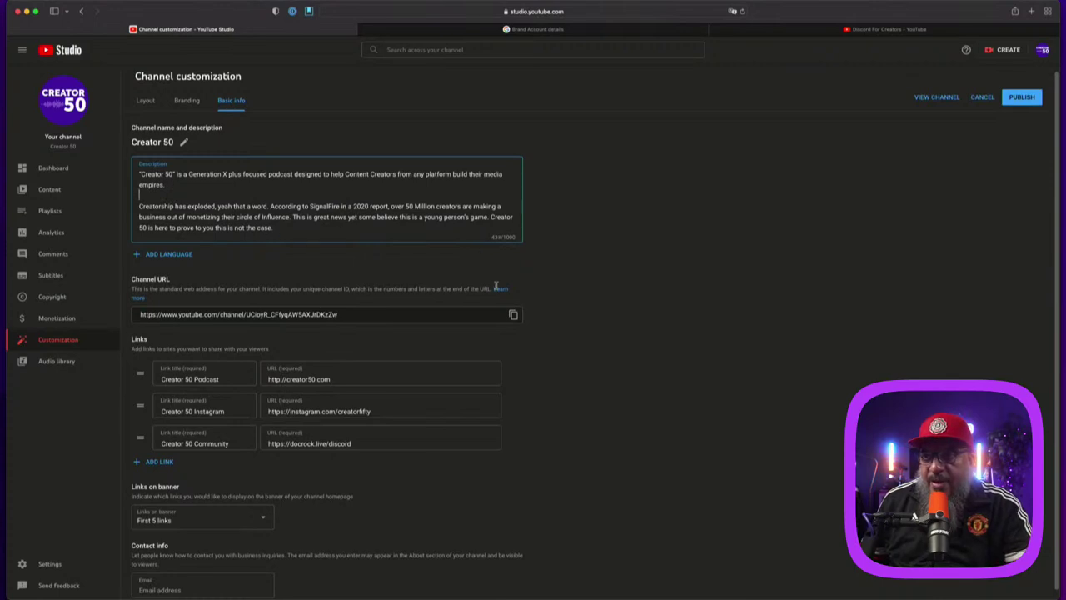
scroll(543, 472, down, 1)
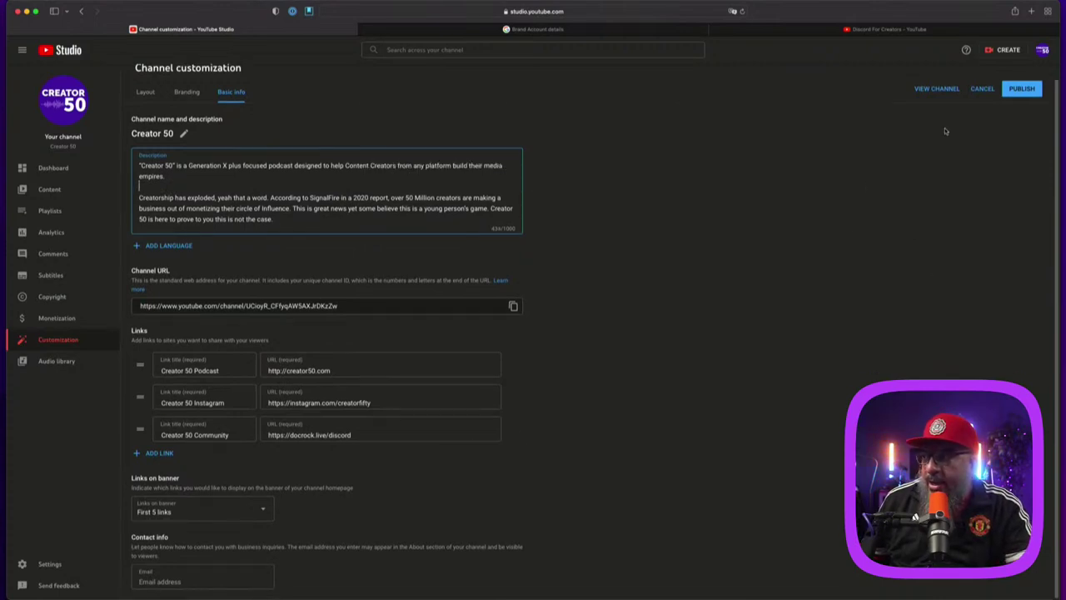
click(1024, 88)
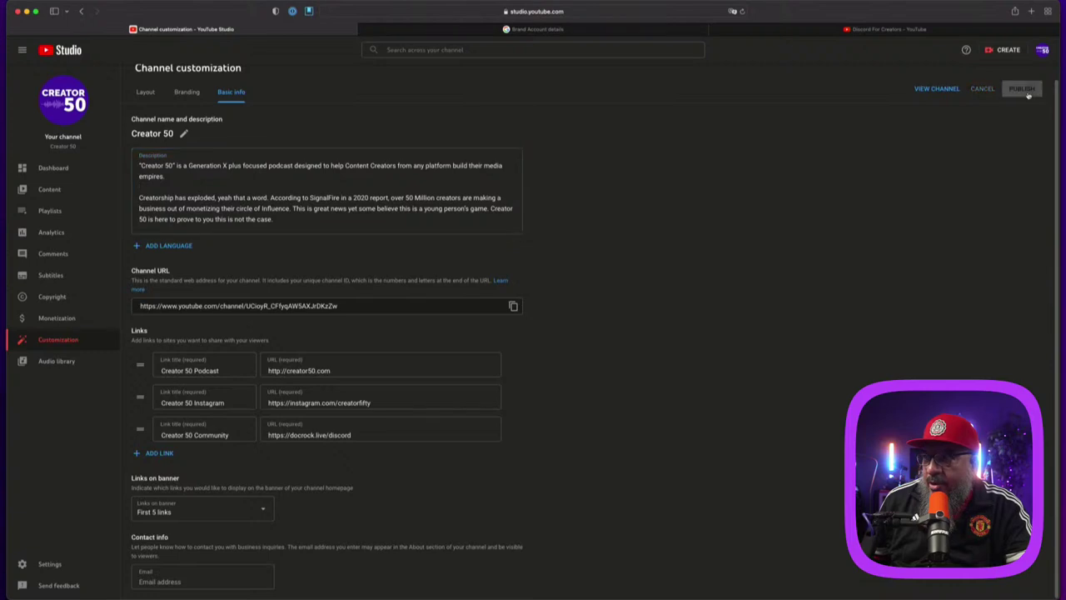
Step: Open Settings and review the Channel basic info and Advanced settings tabs
click(50, 563)
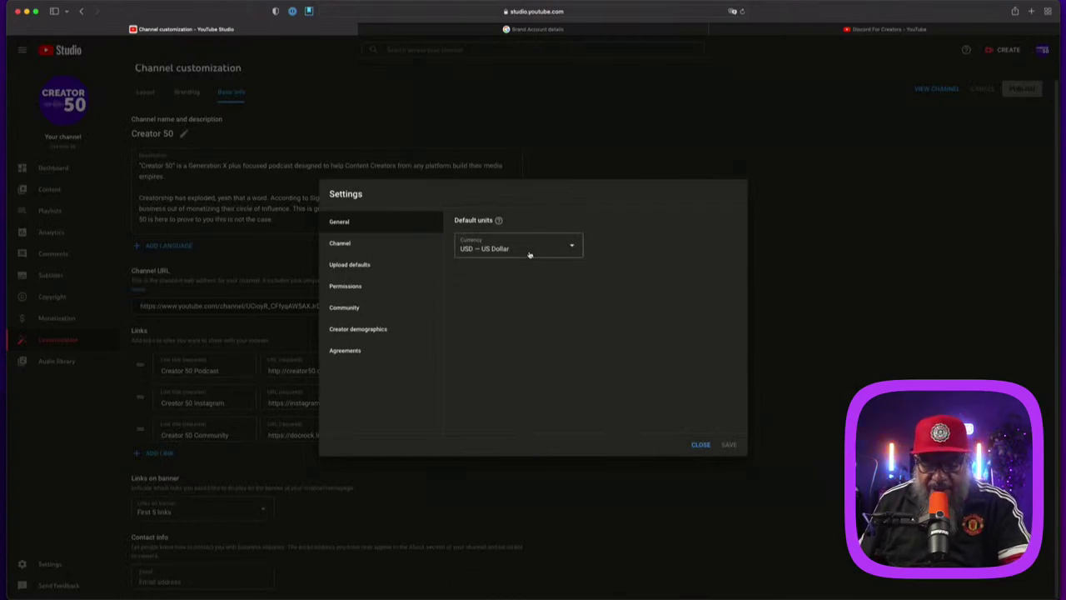
key(super+plus)
key(super+plus)
key(super+plus)
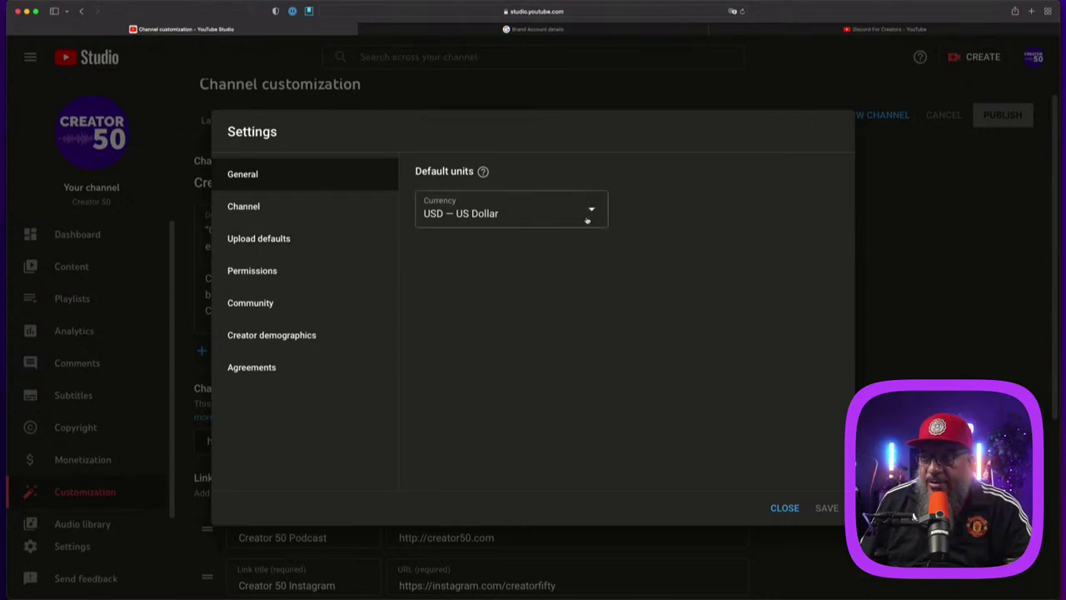
click(267, 210)
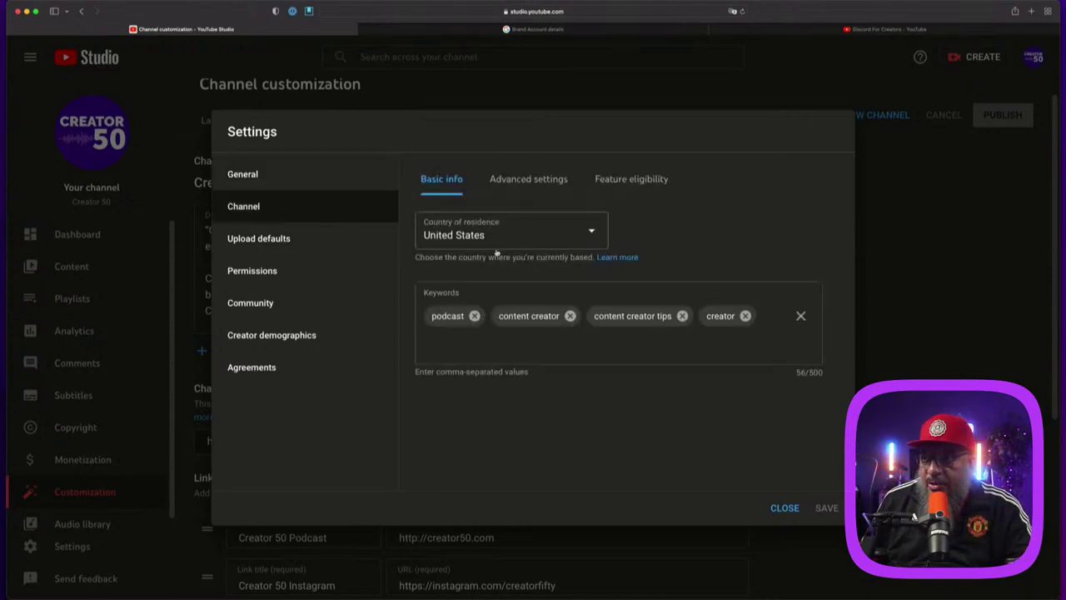
click(548, 185)
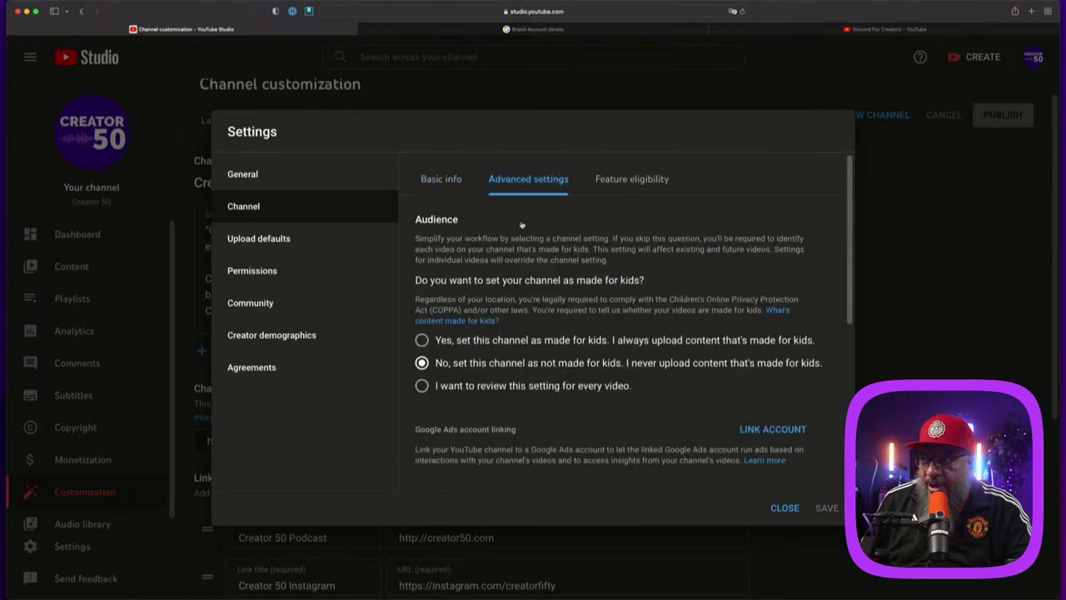
scroll(584, 392, down, 5)
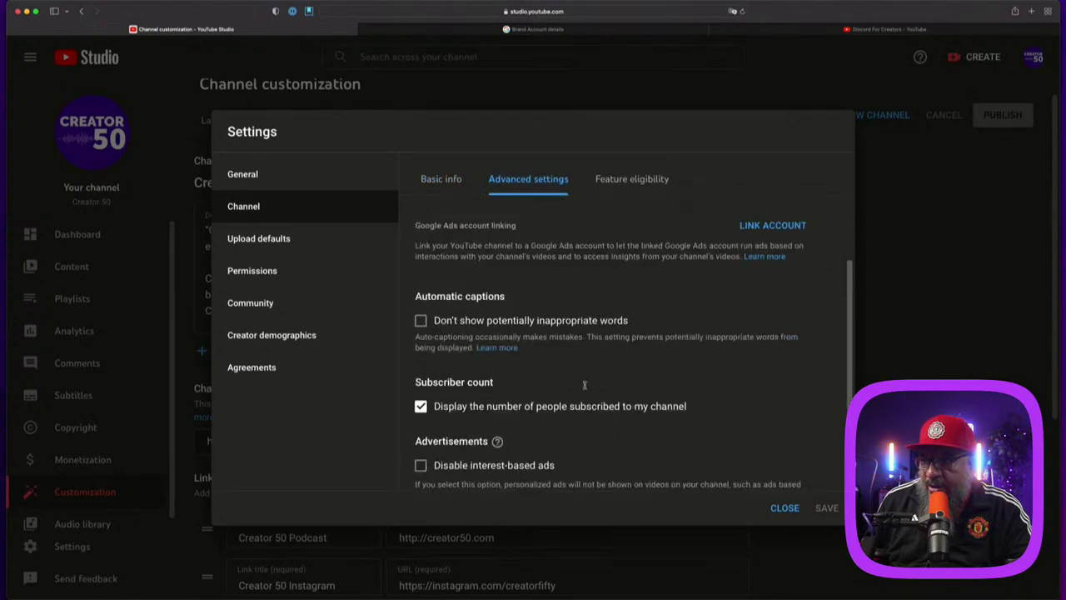
scroll(585, 386, down, 3)
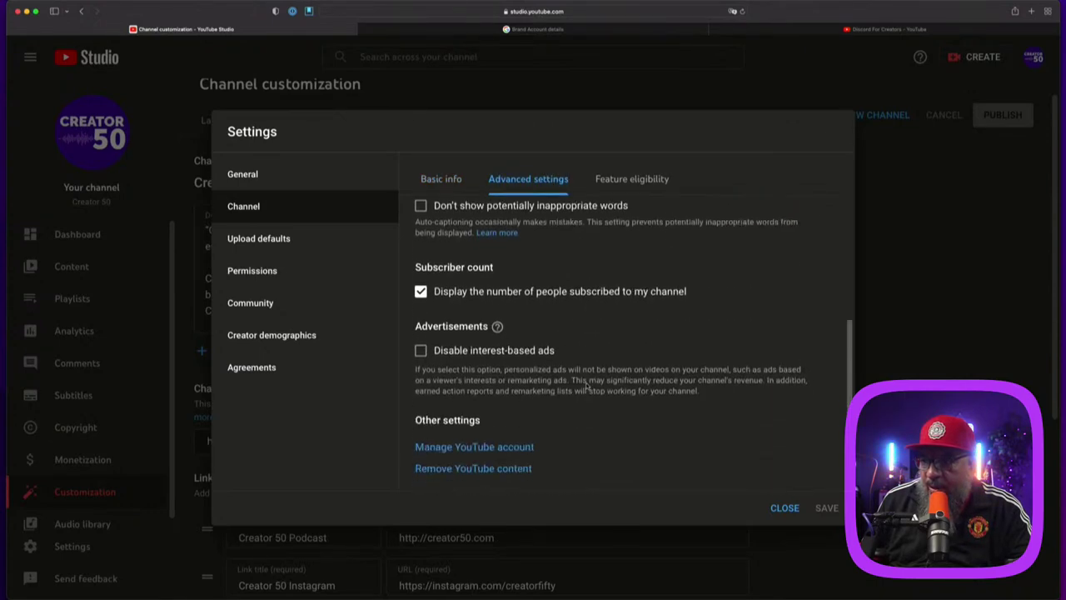
Step: Check Feature eligibility with Standard features expanded, then go to Upload defaults
click(639, 185)
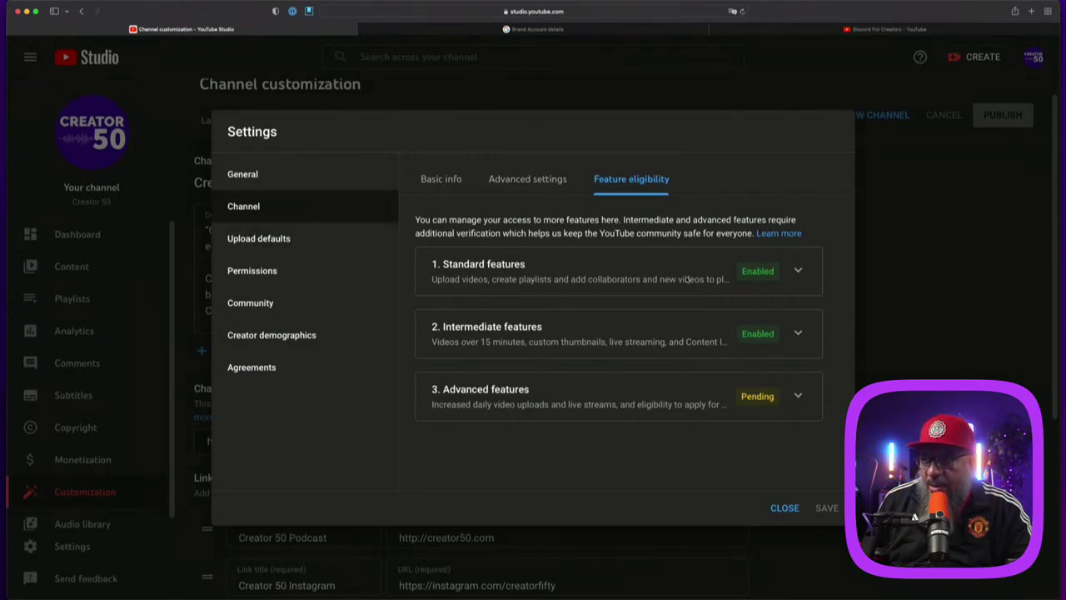
click(798, 270)
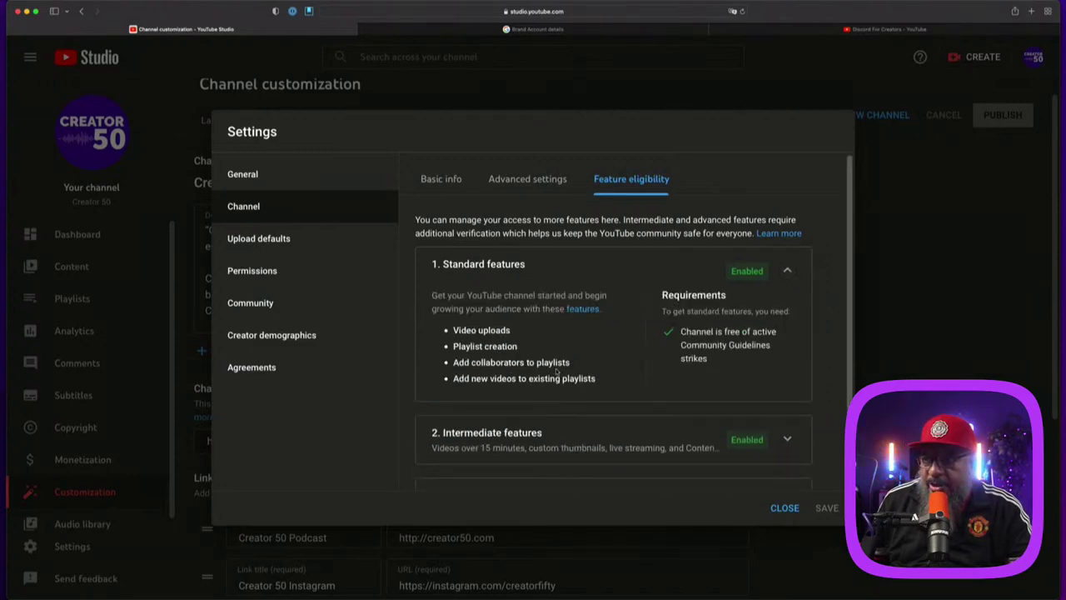
scroll(630, 398, down, 1)
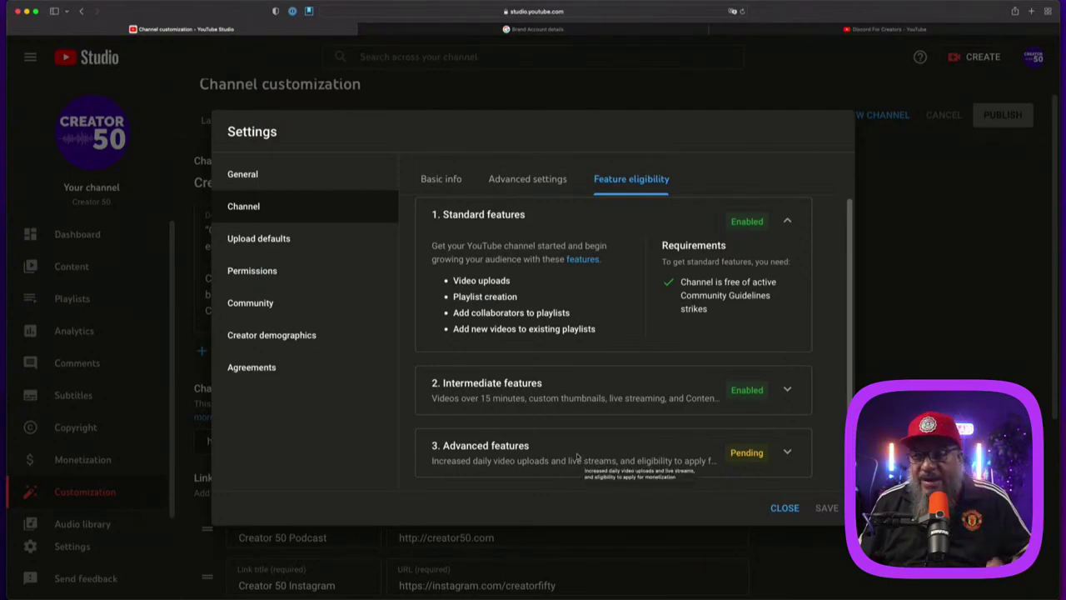
click(286, 240)
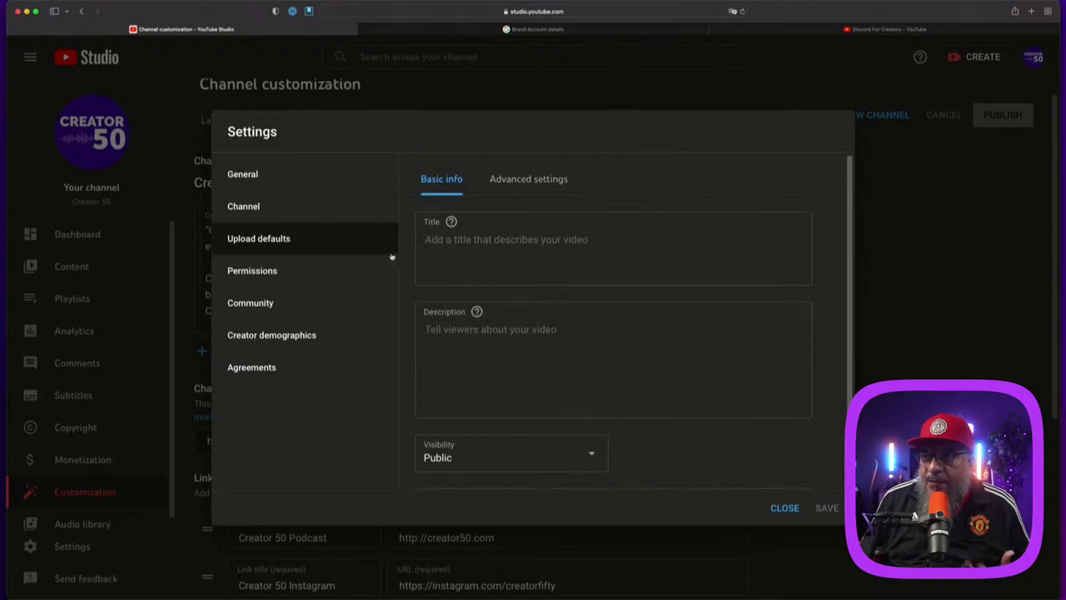
Step: Review the Basic info and Advanced settings upload defaults, then open Permissions
scroll(574, 361, down, 2)
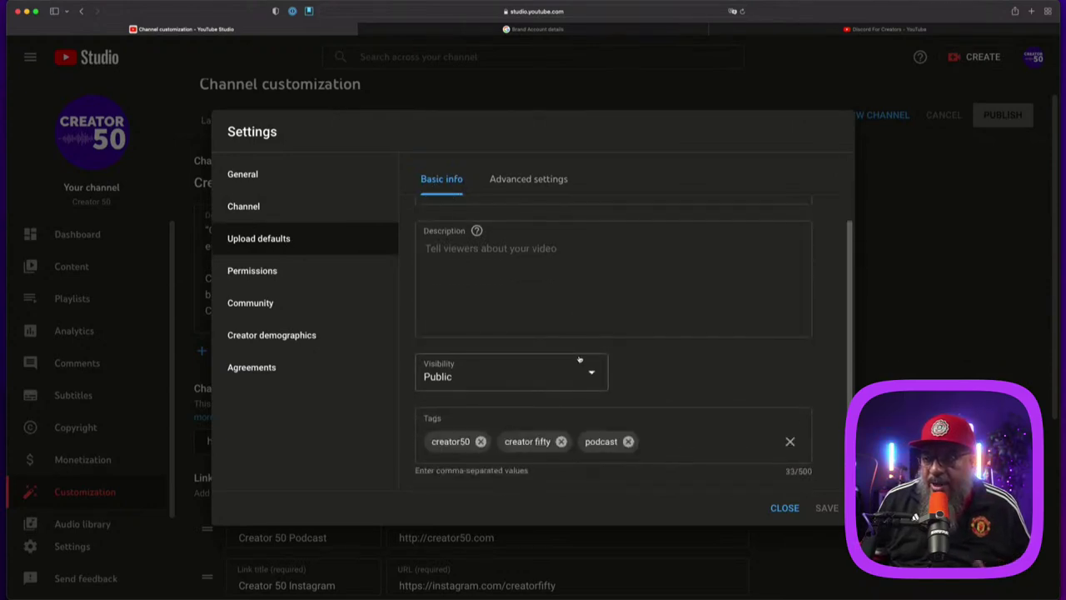
scroll(579, 358, up, 2)
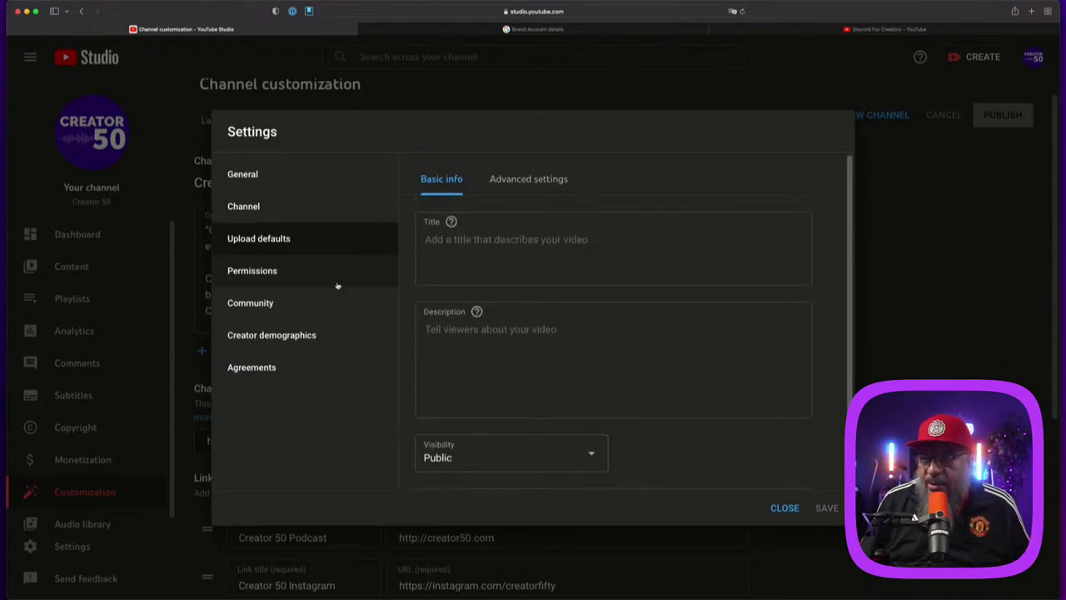
click(547, 184)
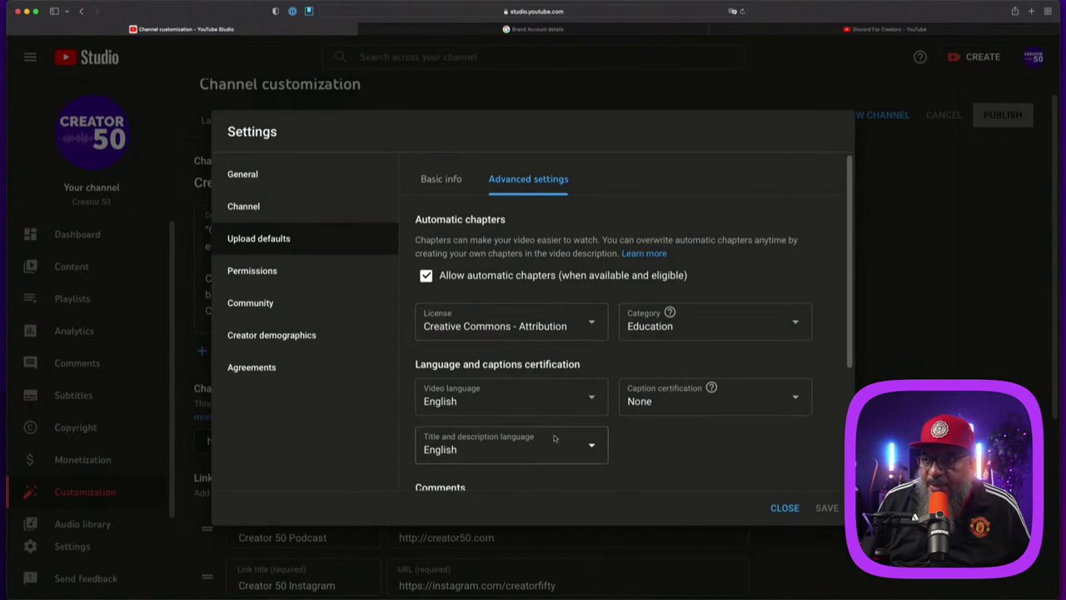
scroll(643, 442, down, 2)
scroll(643, 443, down, 2)
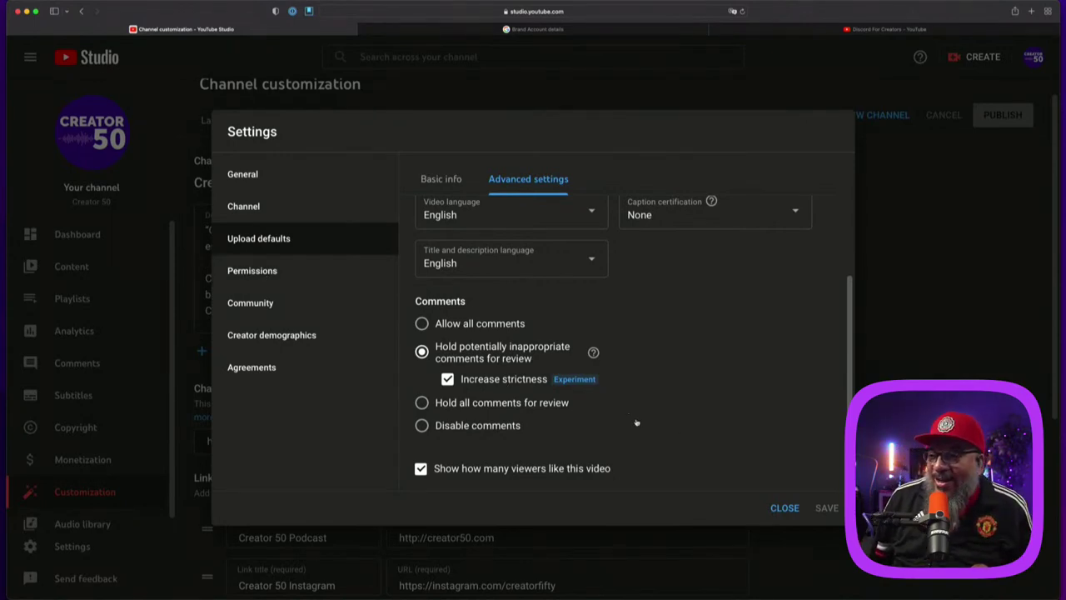
click(250, 282)
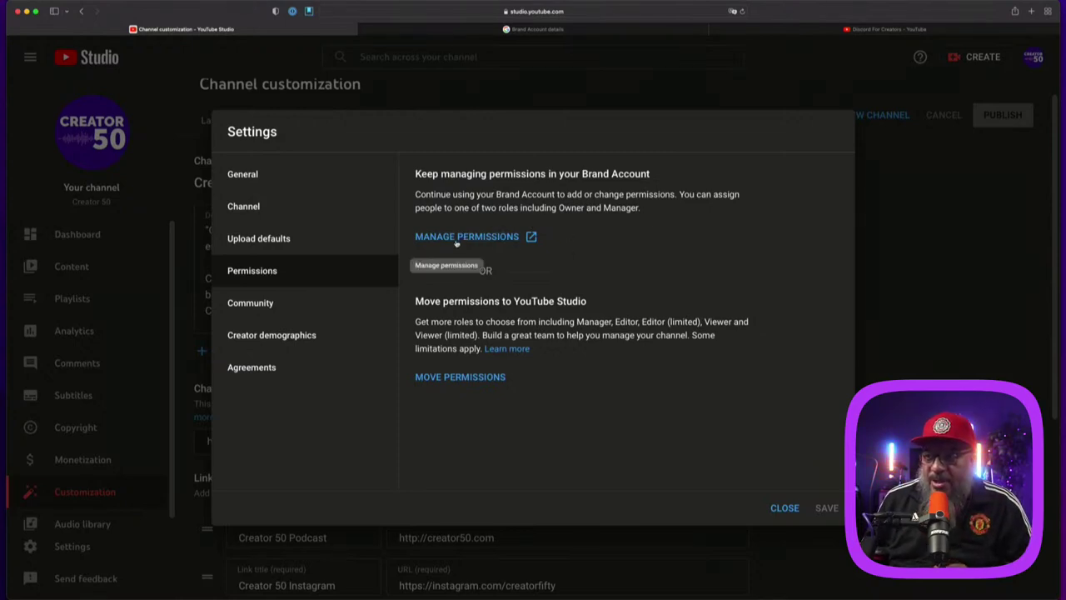
Step: Browse Community automated filters and Defaults, then Creator demographics and Agreements
click(269, 302)
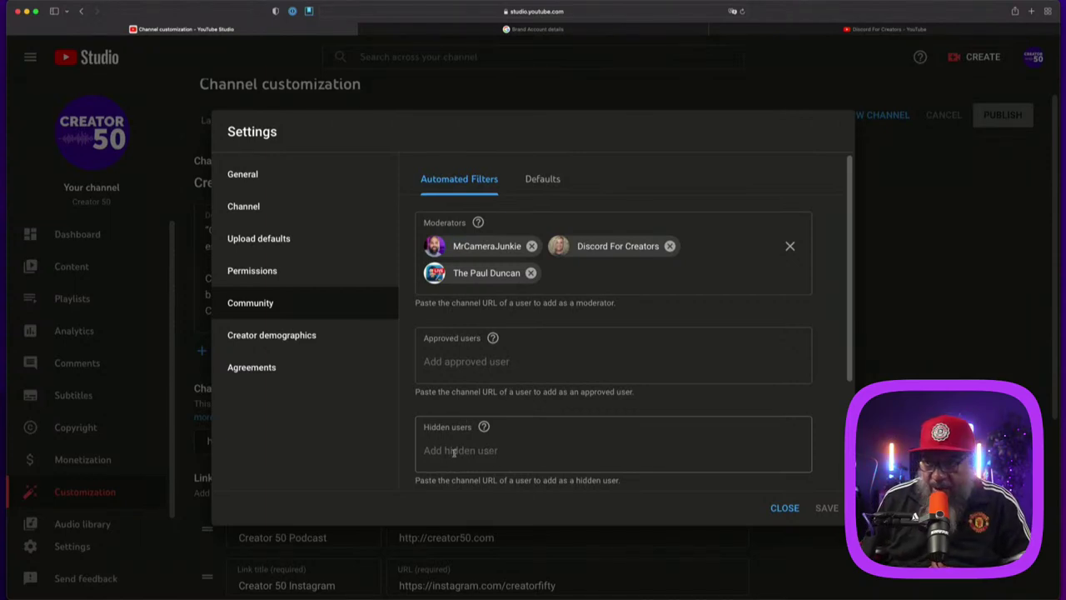
scroll(542, 433, down, 2)
scroll(552, 420, down, 2)
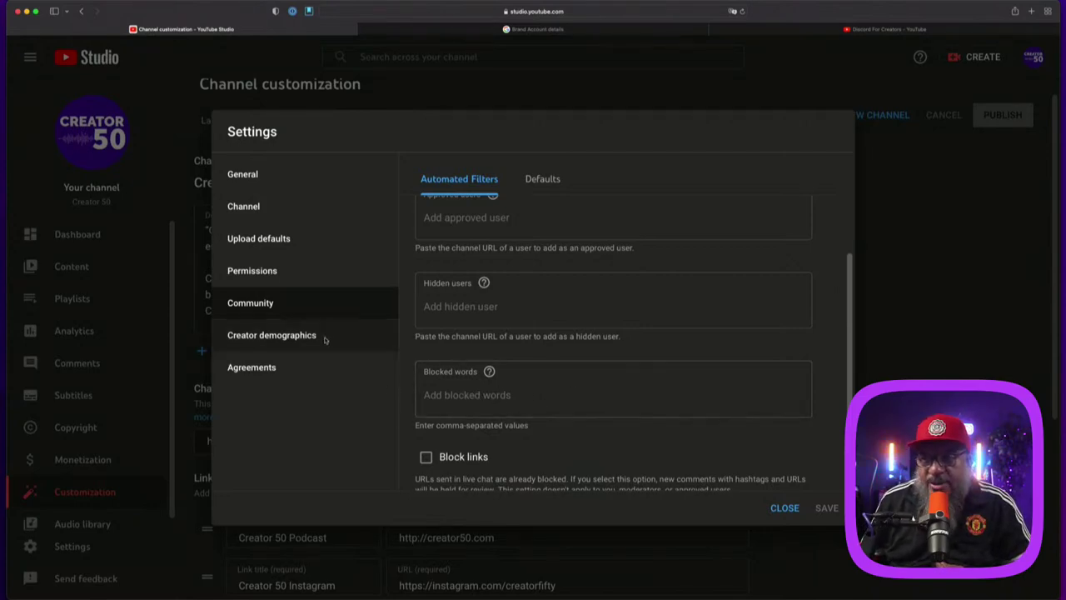
click(542, 179)
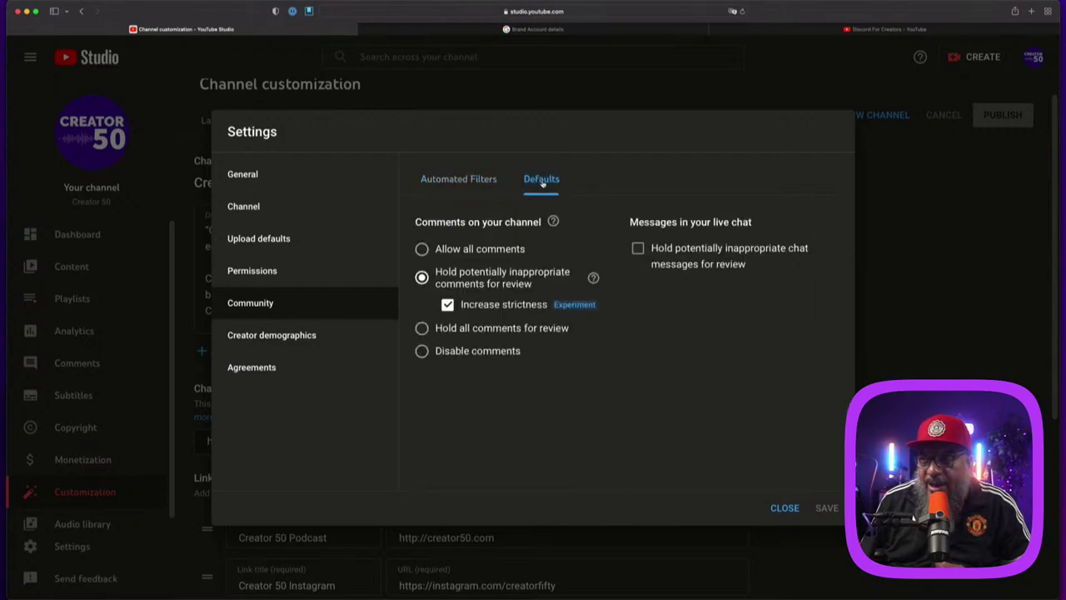
click(296, 336)
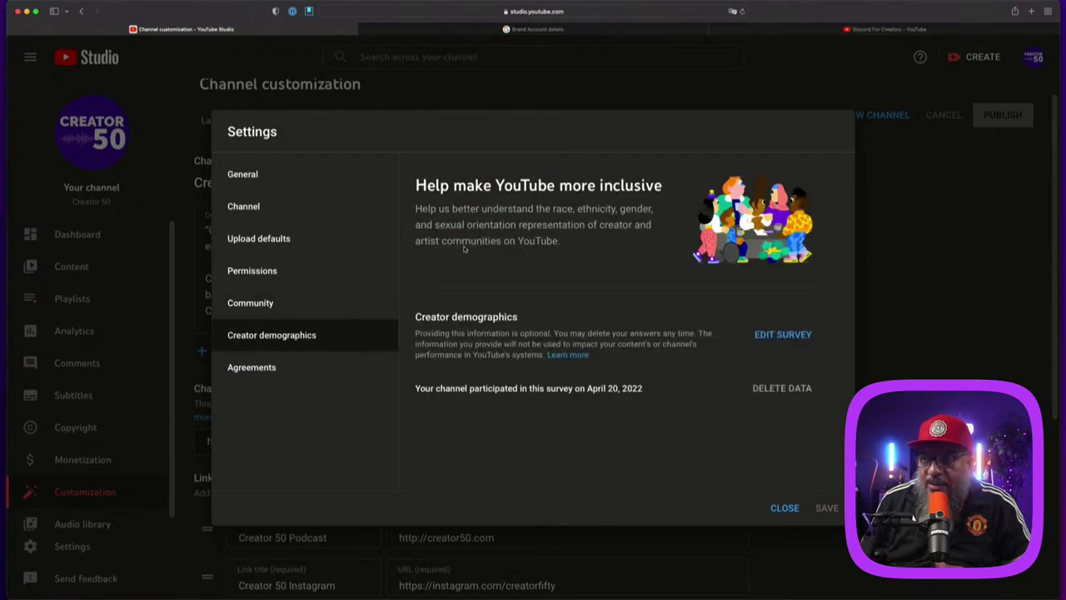
click(275, 370)
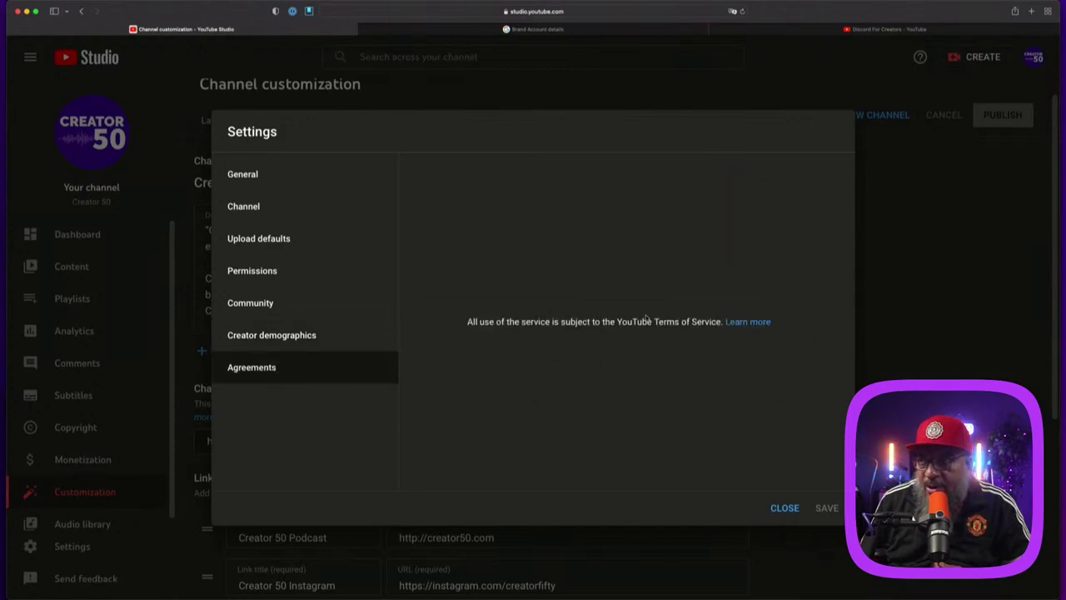
Step: Close Settings and view the Creator 50 channel home page with the guide collapsed
click(783, 508)
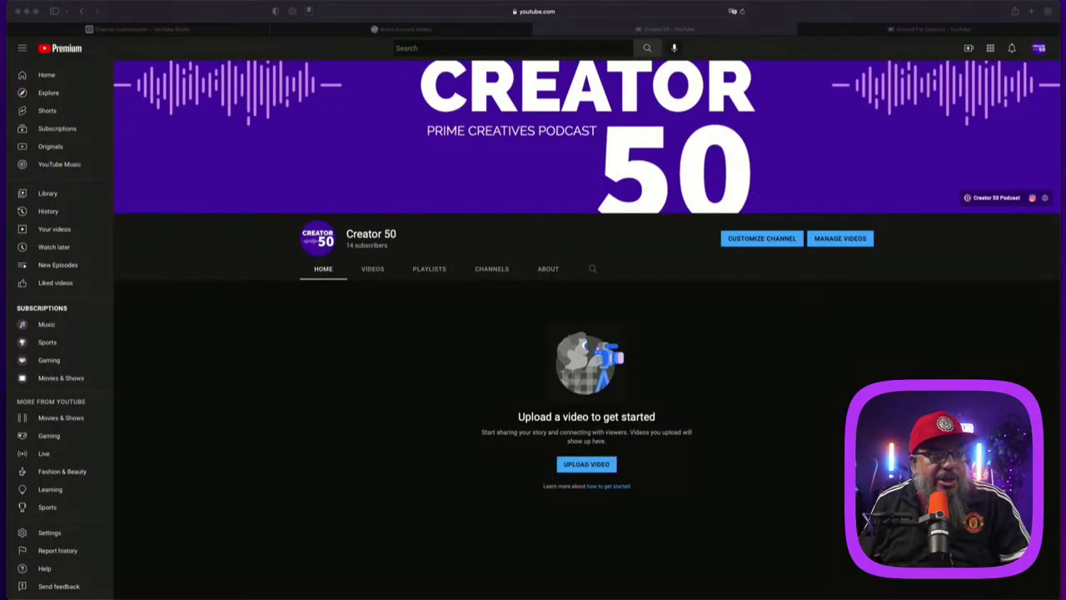
click(23, 50)
click(22, 50)
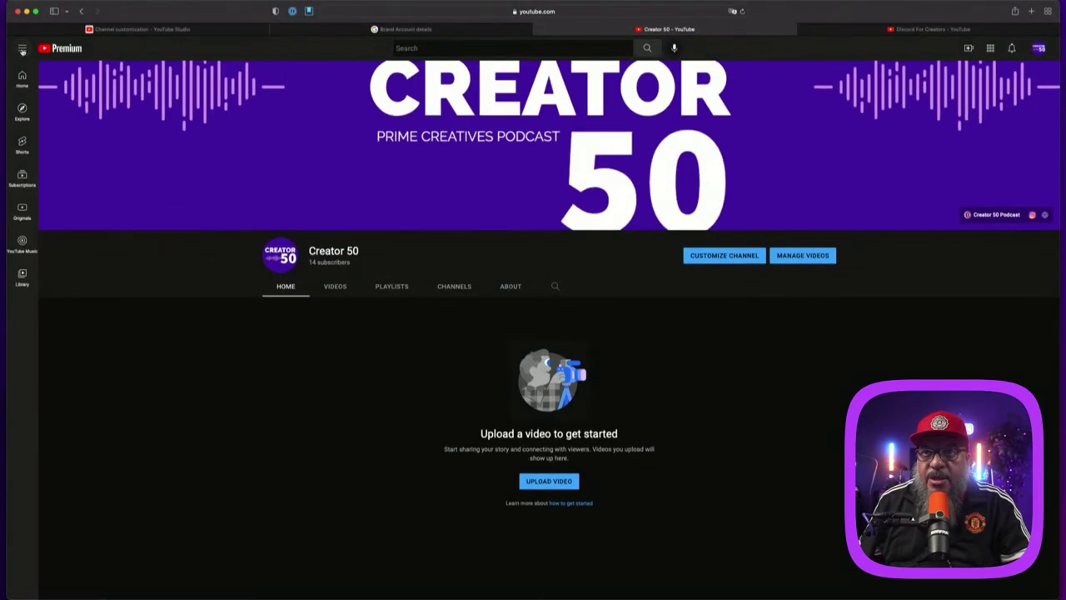